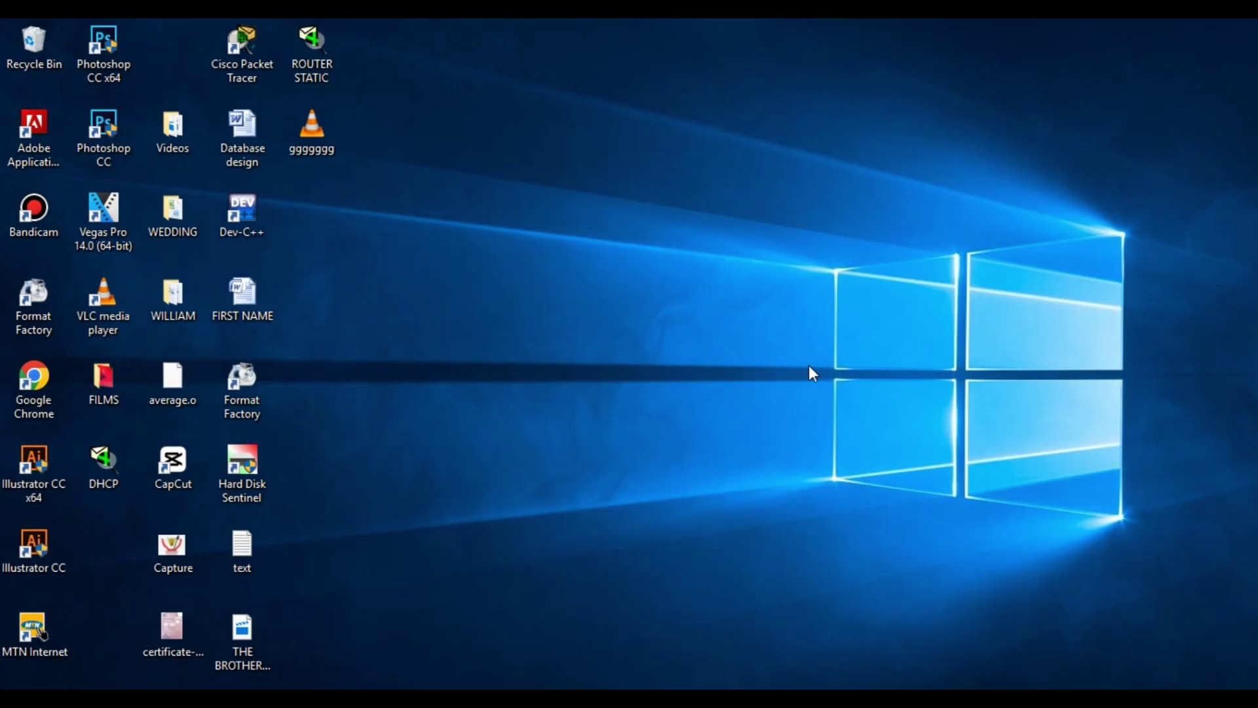
Step: Launch Cisco Packet Tracer from its desktop shortcut to get an empty logical workspace
{"action": "double_click", "coordinate": [265, 50]}
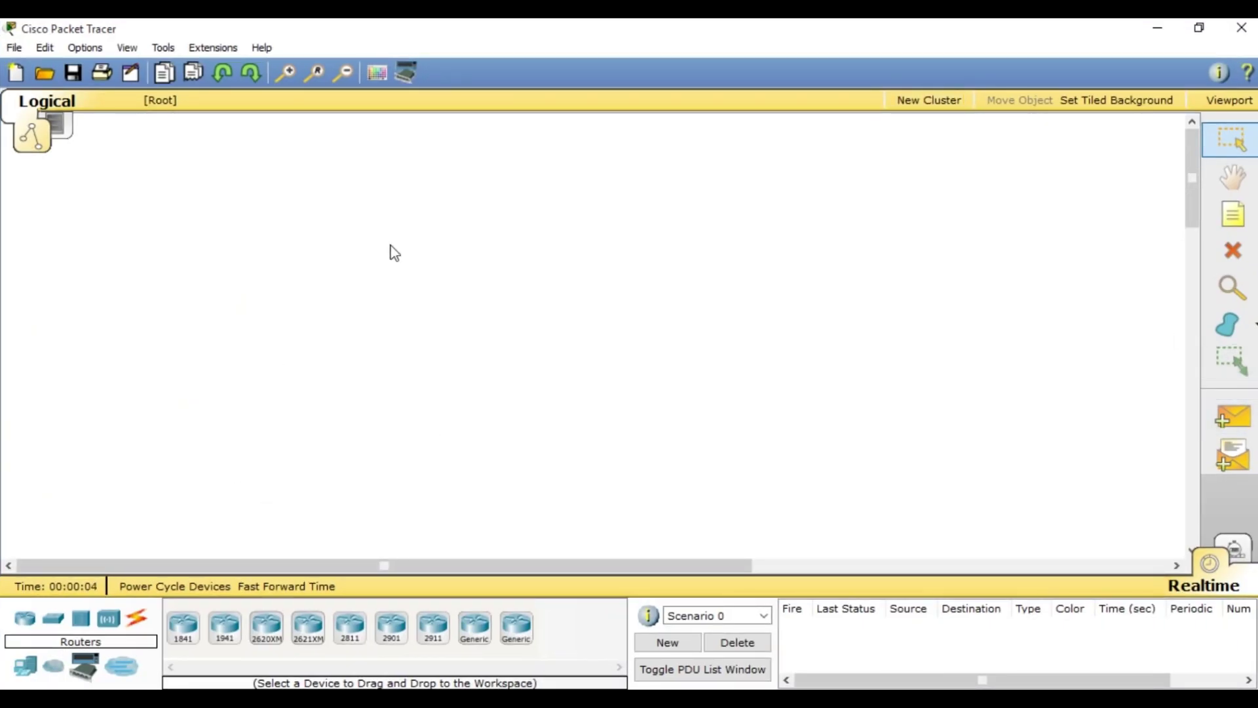
Step: Add a title note reading 'WLAN: WIRELESS LOCAL AREA NETWORK' at the top centre of the workspace
{"action": "left_click", "coordinate": [1233, 215]}
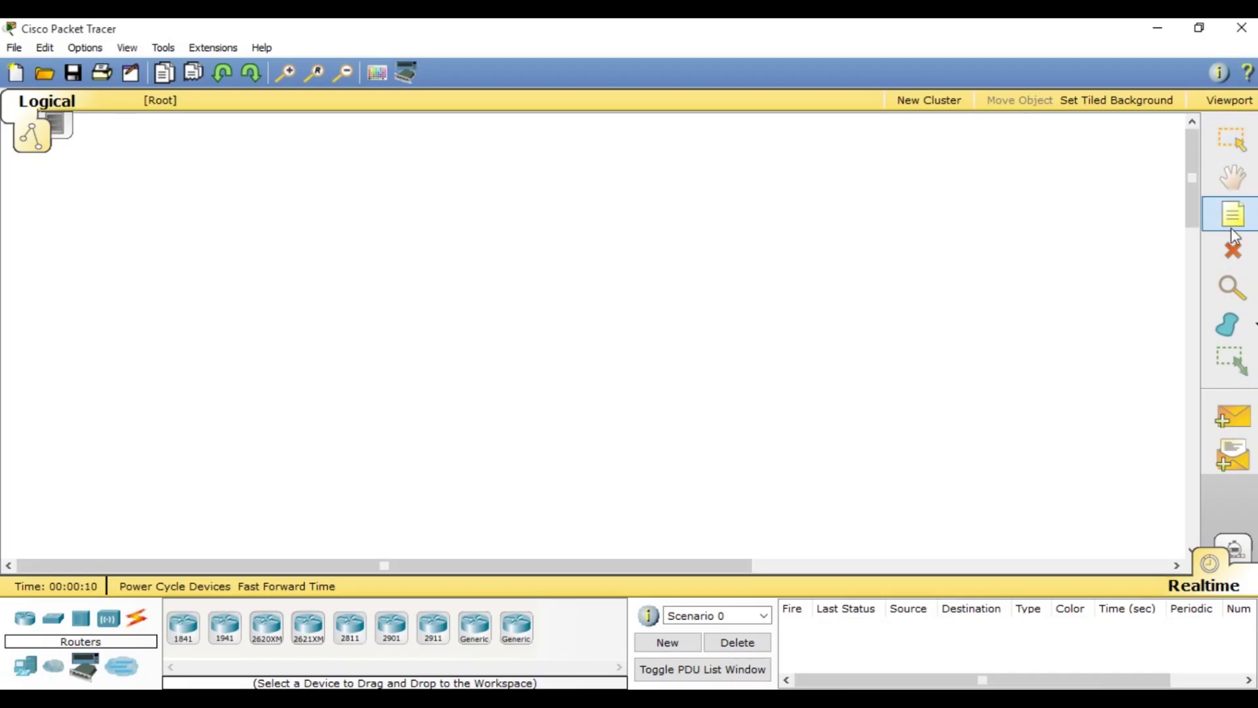
{"action": "left_click", "coordinate": [470, 166]}
{"action": "type", "text": "WLAN"}
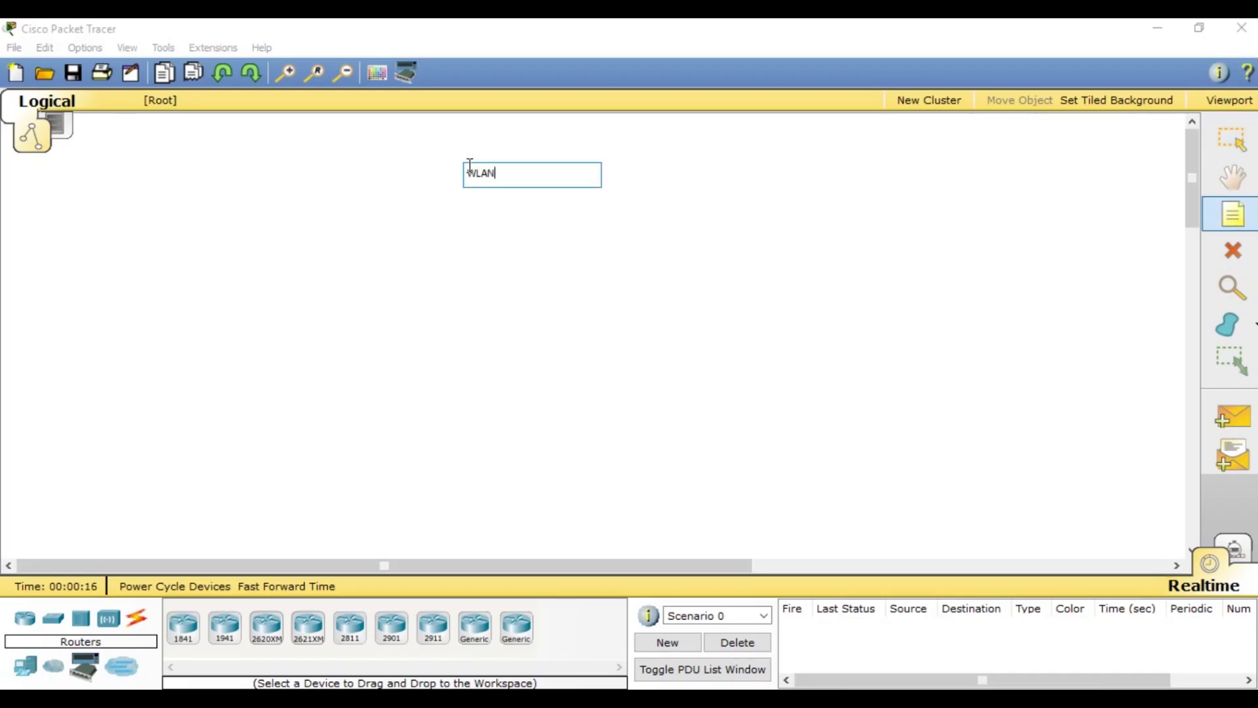
{"action": "type", "text": ": WIRELESS LOCAL ARE"}
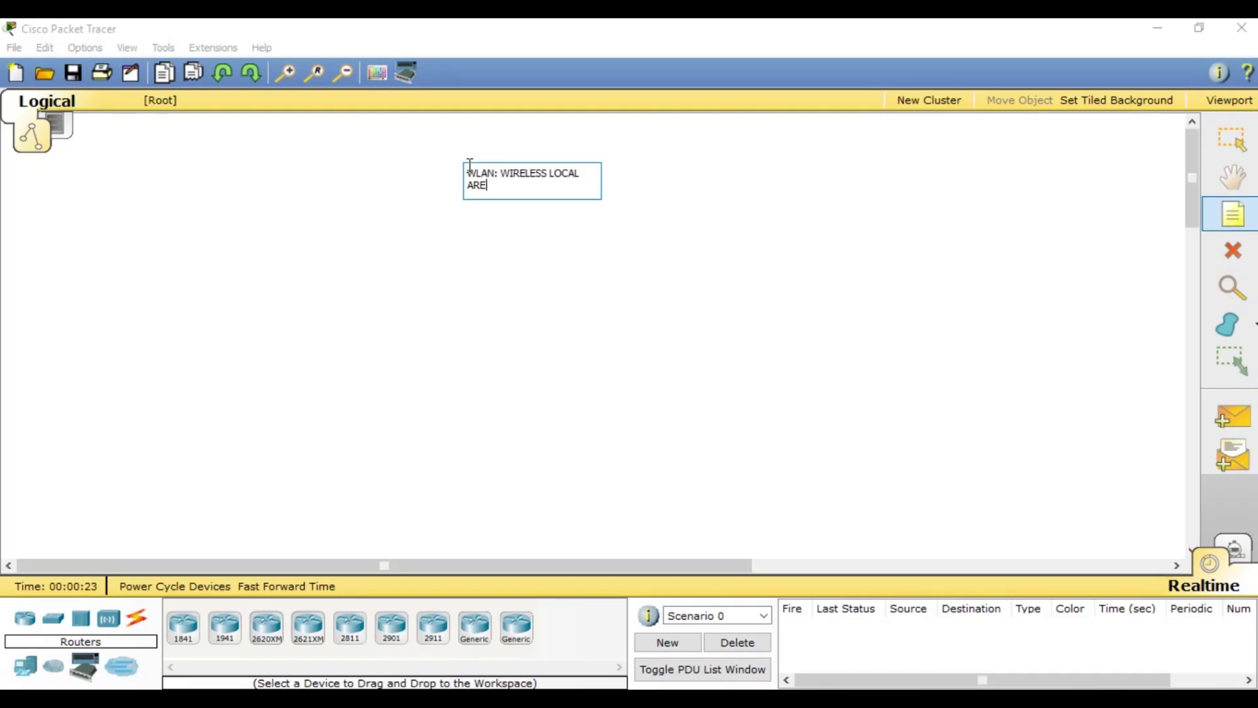
{"action": "type", "text": "A NETWORK"}
{"action": "key", "text": "Escape"}
{"action": "left_click_drag", "start_coordinate": [537, 175], "coordinate": [500, 166]}
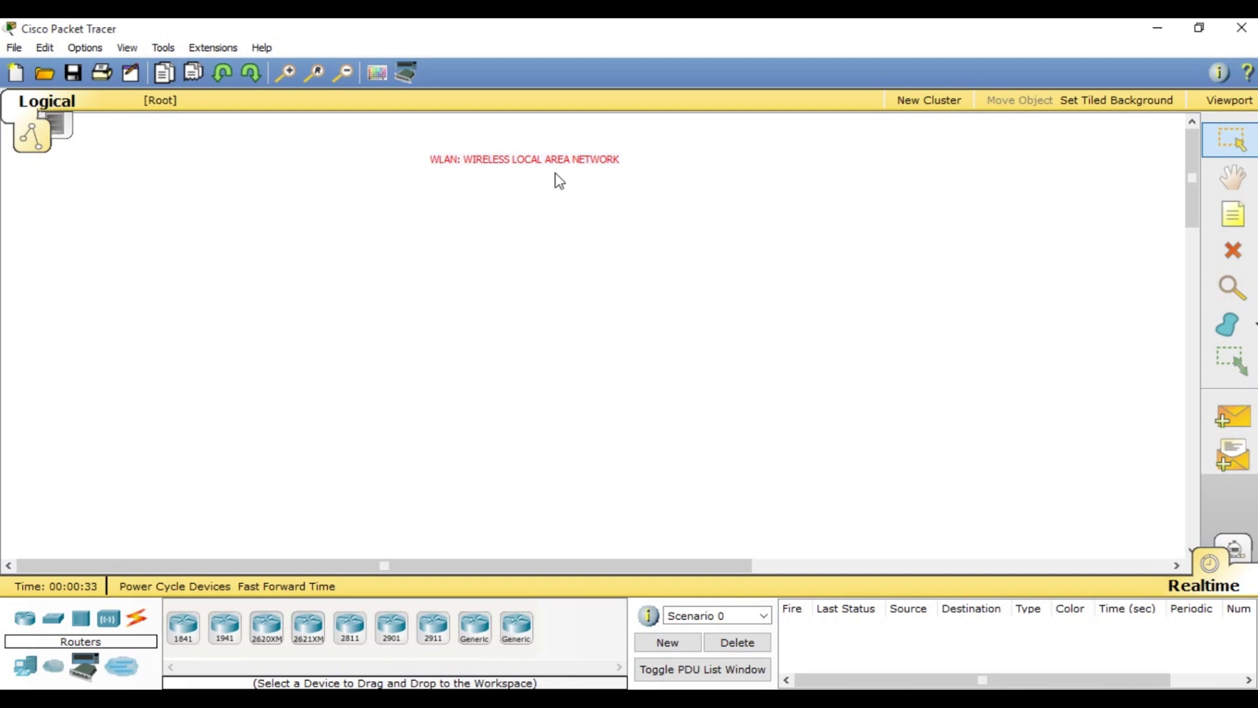
Step: Drop a Linksys-WRT300N router (Wireless Router0) below the title note and briefly open its window
{"action": "left_click", "coordinate": [112, 623]}
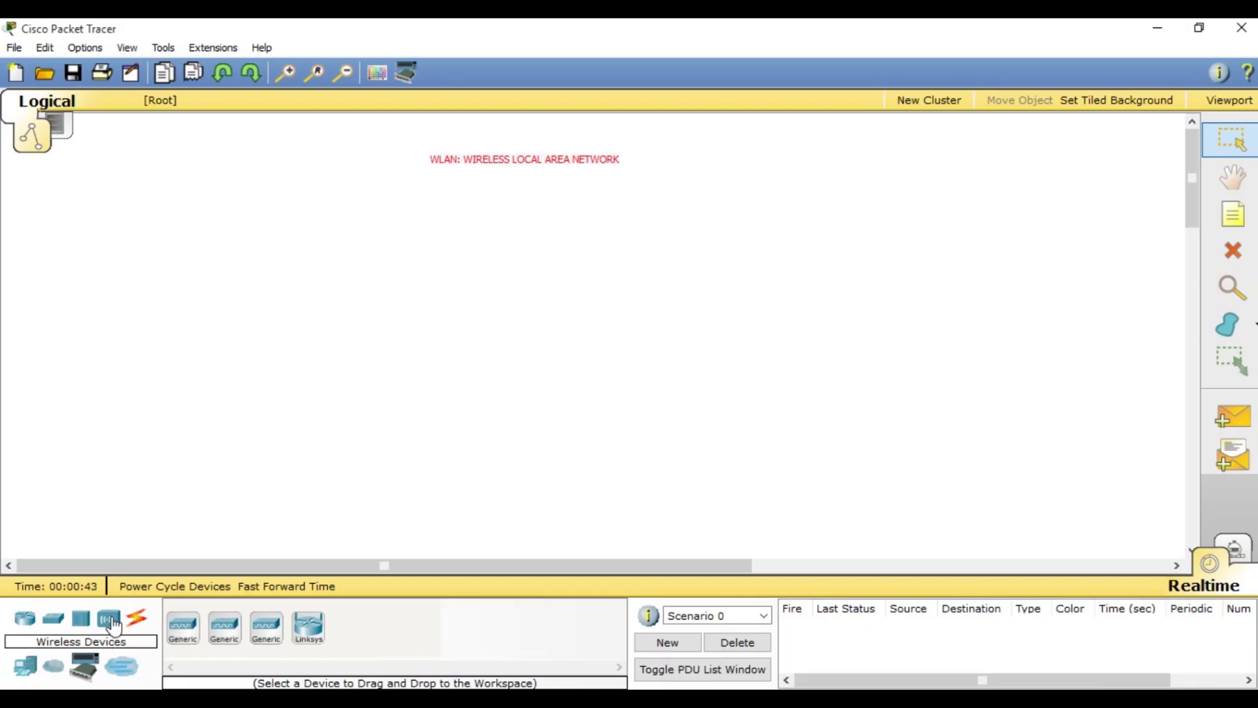
{"action": "left_click", "coordinate": [314, 634]}
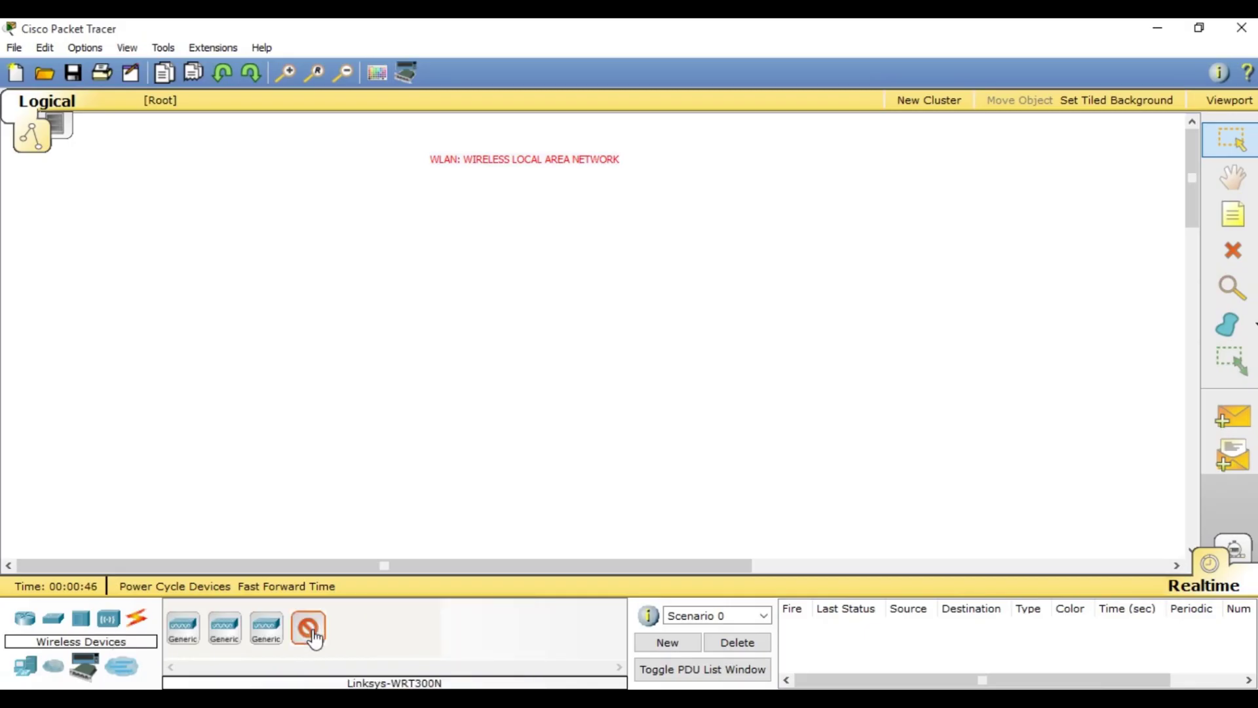
{"action": "left_click", "coordinate": [552, 220]}
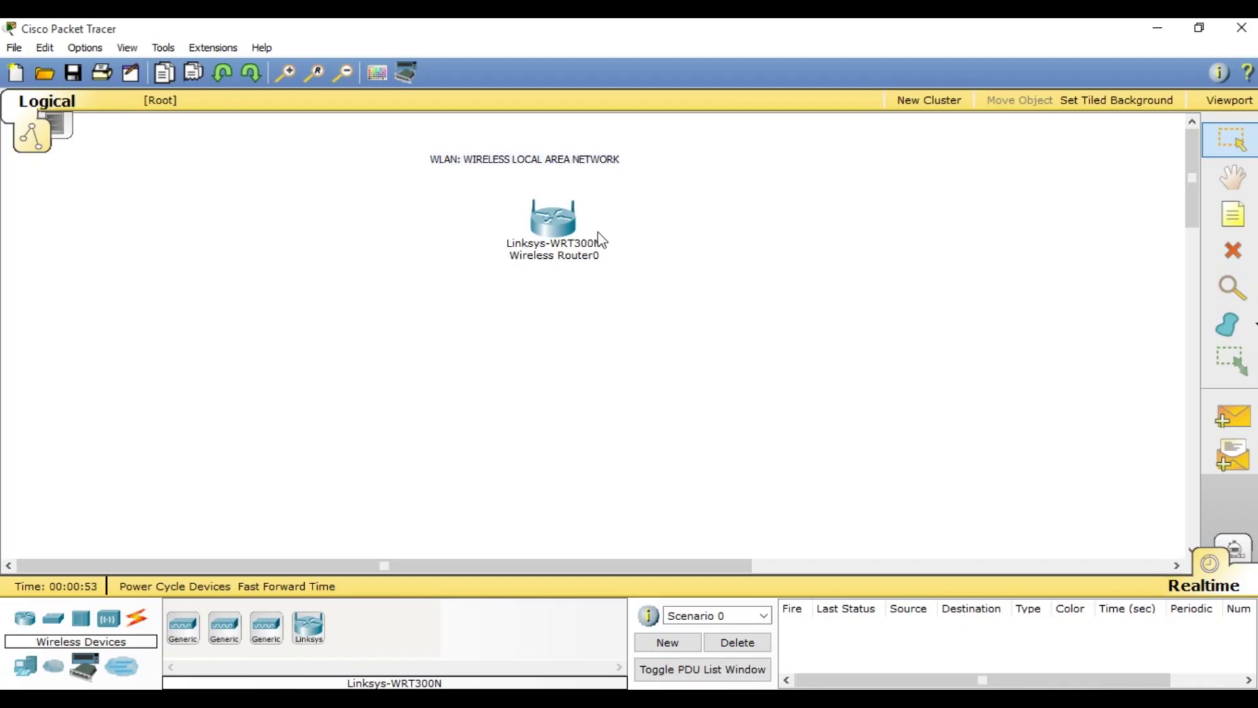
{"action": "mouse_move", "coordinate": [597, 239]}
{"action": "mouse_move", "coordinate": [556, 226]}
{"action": "left_click", "coordinate": [556, 233]}
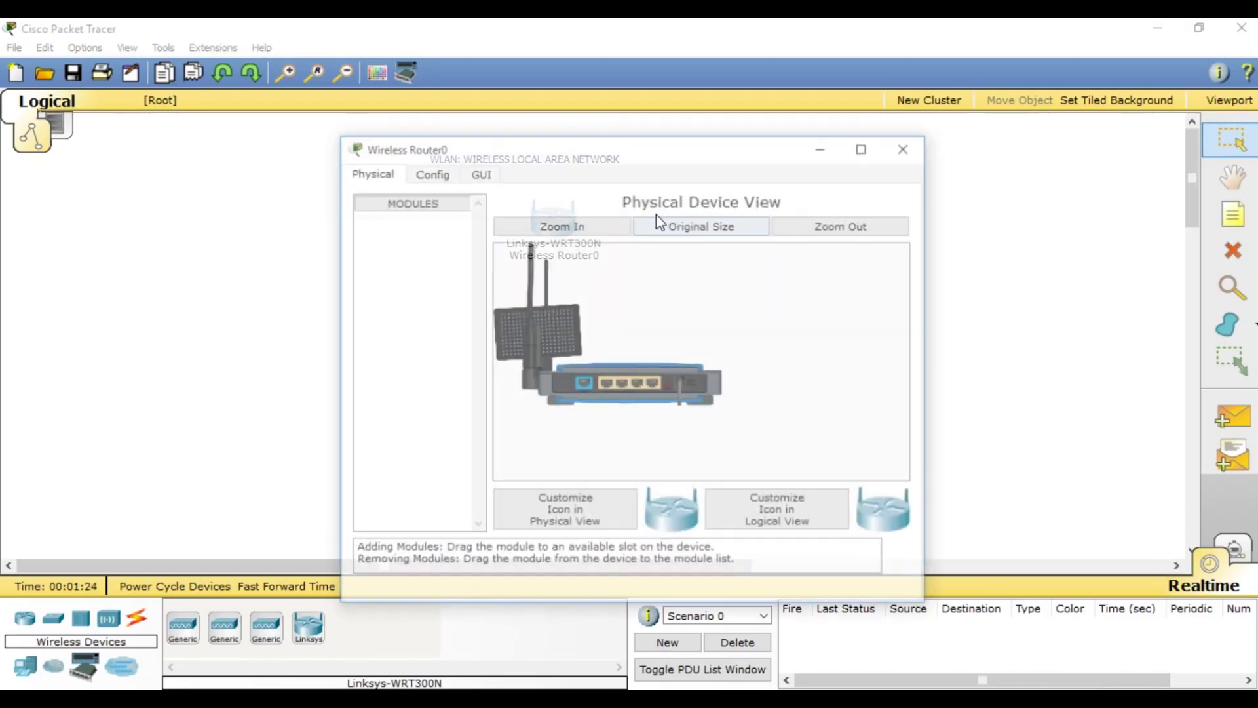
{"action": "left_click", "coordinate": [908, 147]}
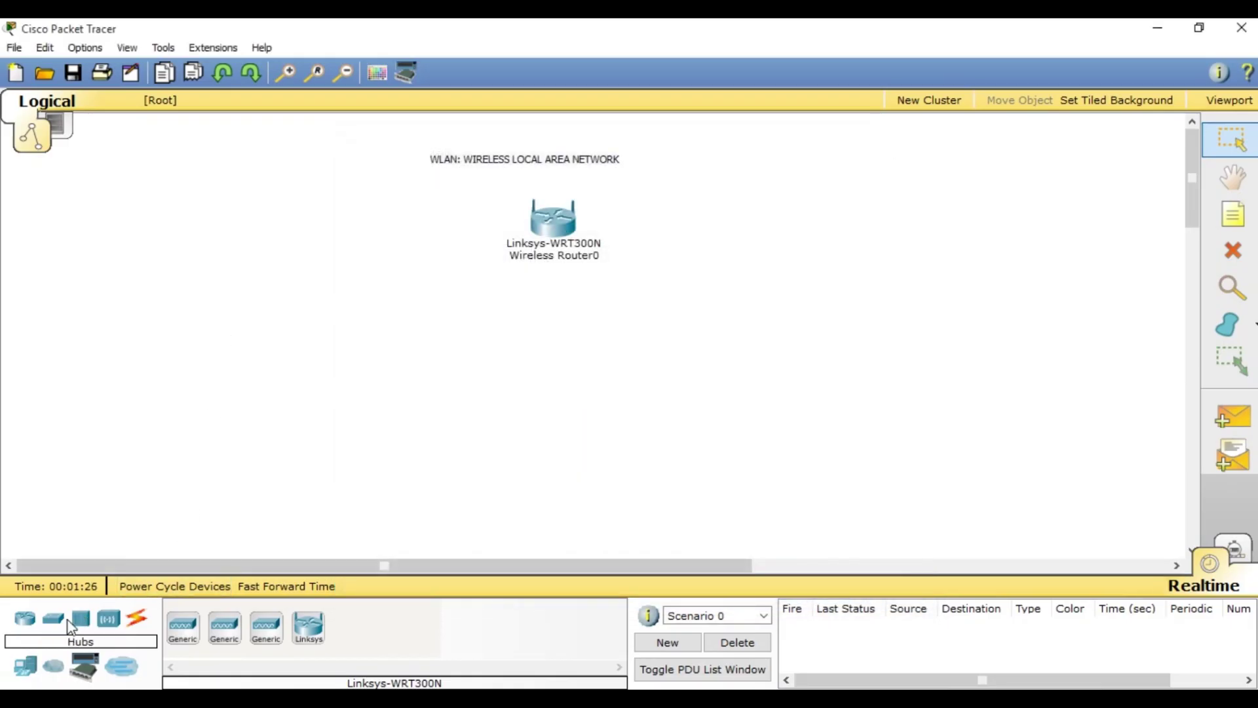
Step: Place Laptop0 and PC0 on the left, PC1 and a wireless tablet on the right, and a PDA below the router
{"action": "left_click", "coordinate": [27, 665]}
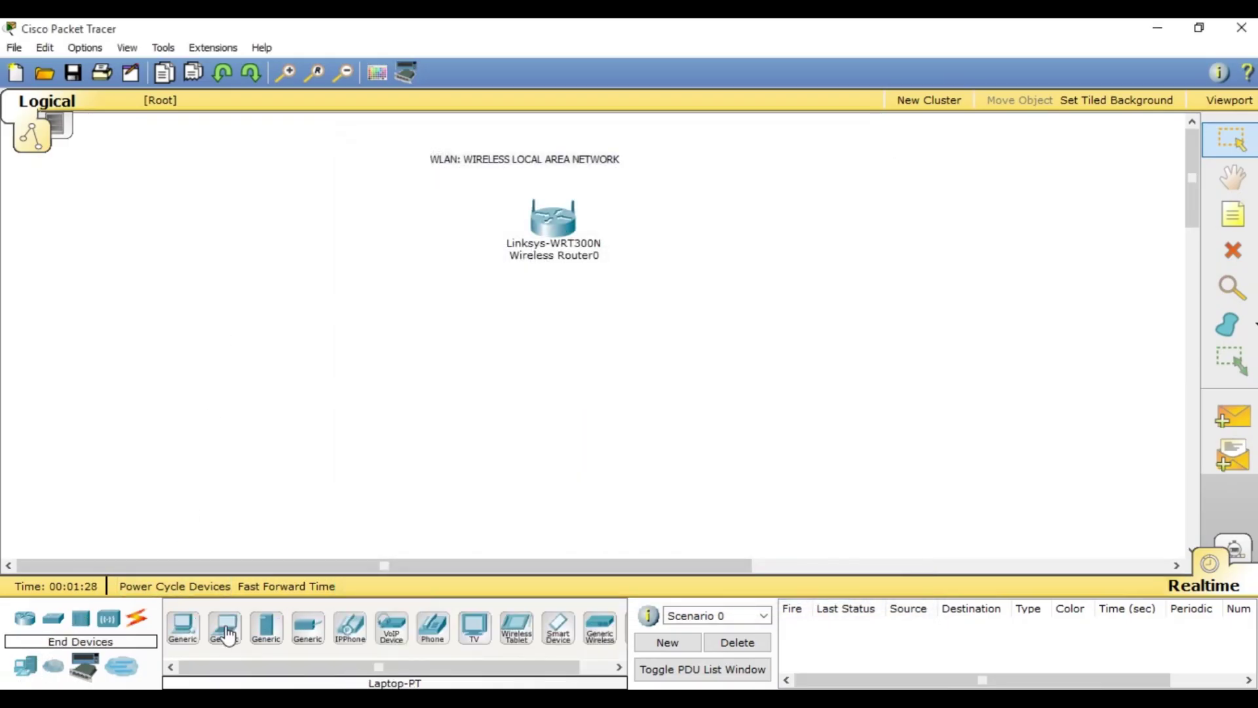
{"action": "left_click", "coordinate": [224, 627]}
{"action": "left_click", "coordinate": [253, 265]}
{"action": "left_click", "coordinate": [182, 627]}
{"action": "left_click", "coordinate": [284, 423]}
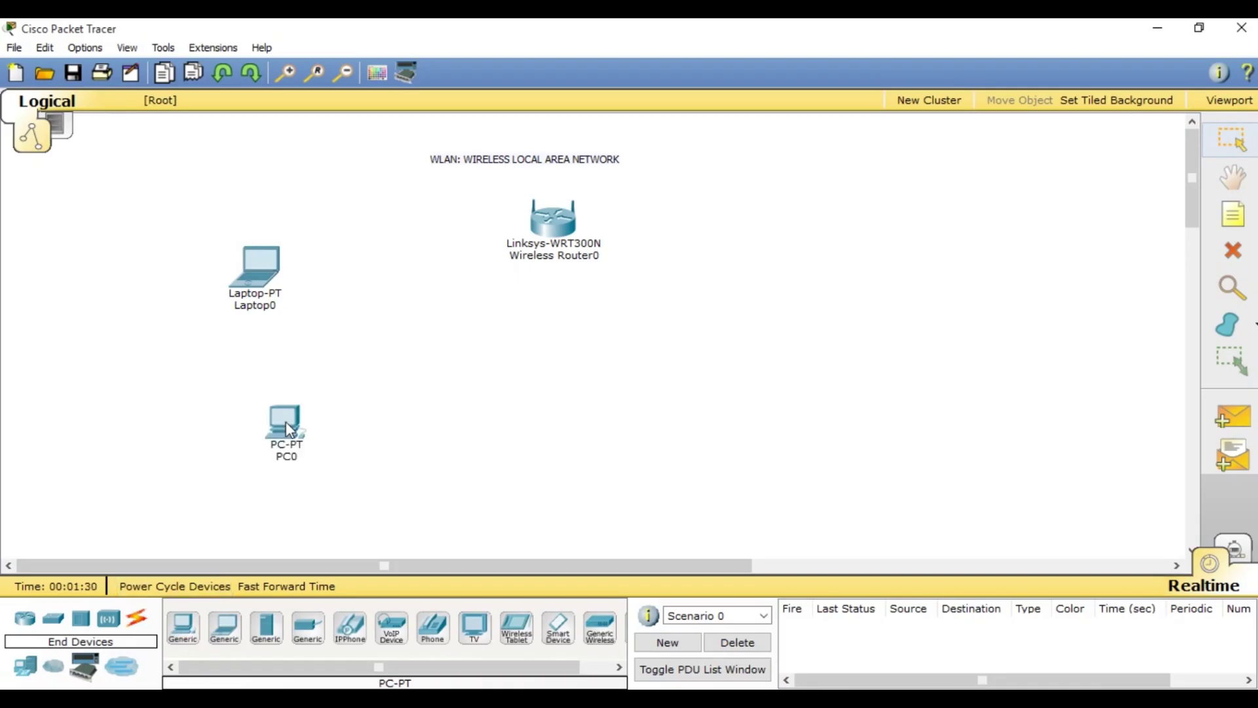
{"action": "left_click", "coordinate": [189, 639]}
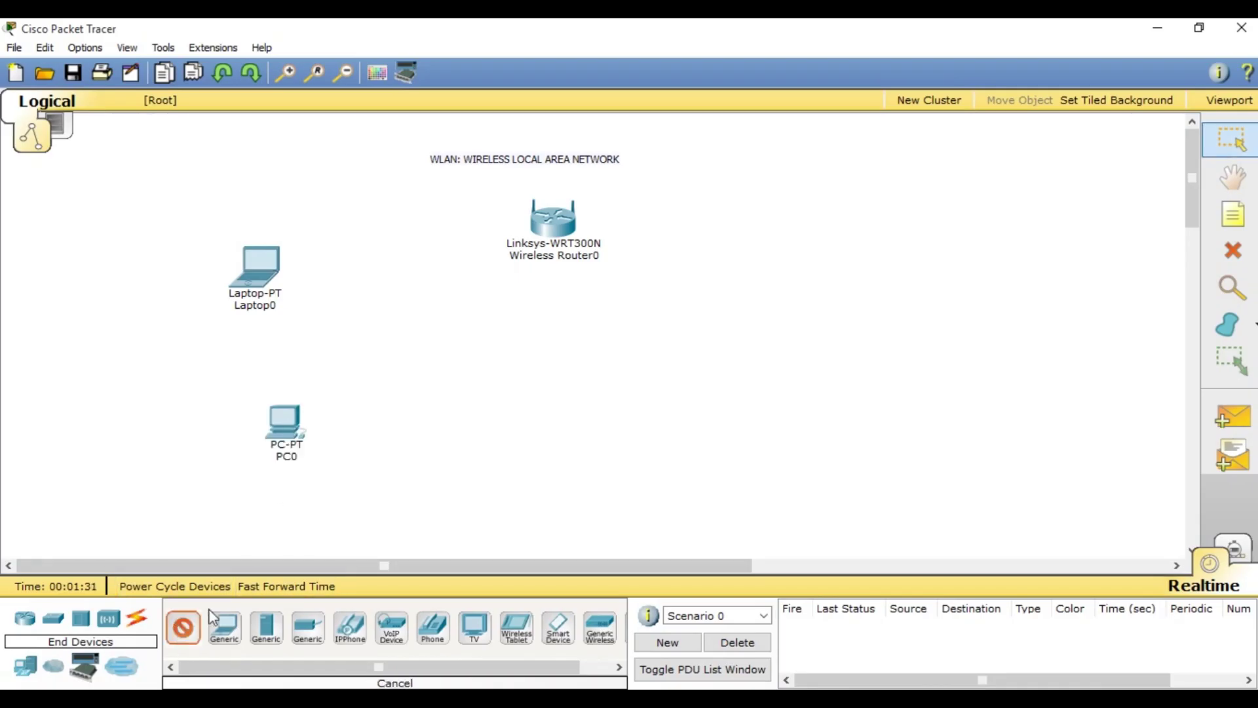
{"action": "left_click", "coordinate": [776, 282]}
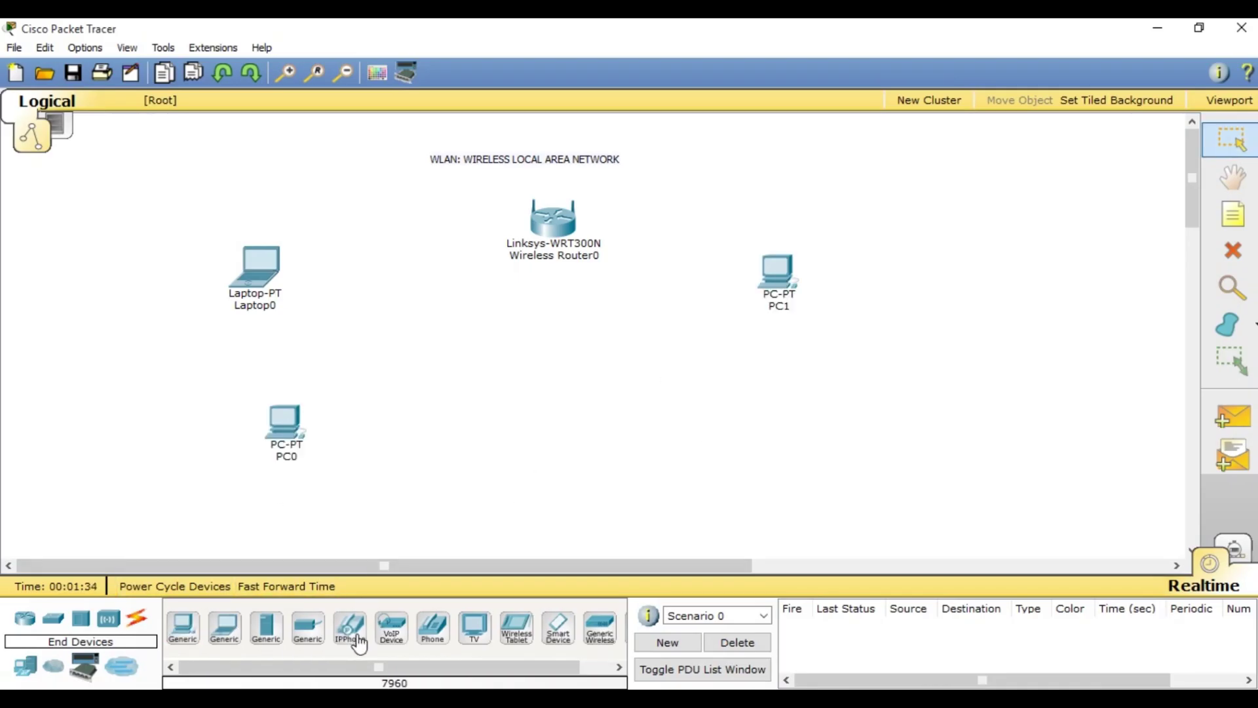
{"action": "left_click", "coordinate": [518, 632]}
{"action": "left_click", "coordinate": [734, 415]}
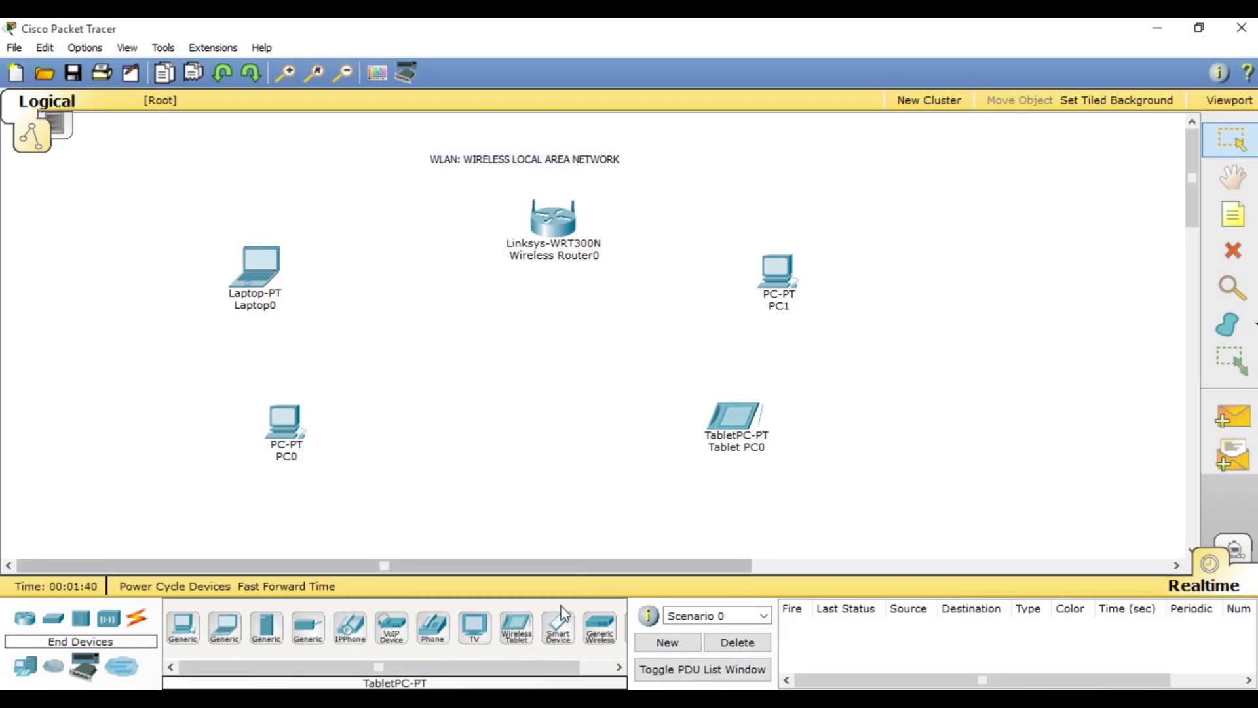
{"action": "left_click", "coordinate": [556, 639]}
{"action": "left_click", "coordinate": [442, 452]}
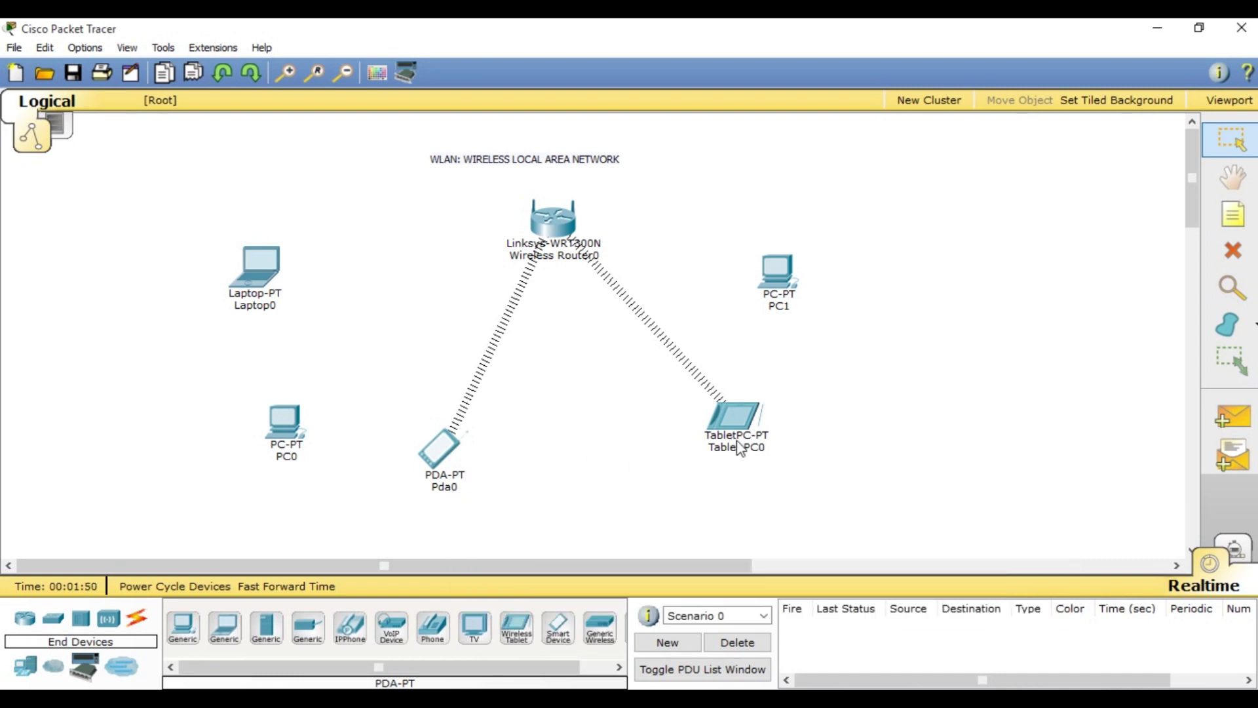
{"action": "mouse_move", "coordinate": [739, 445]}
{"action": "mouse_move", "coordinate": [259, 288]}
{"action": "mouse_move", "coordinate": [559, 231]}
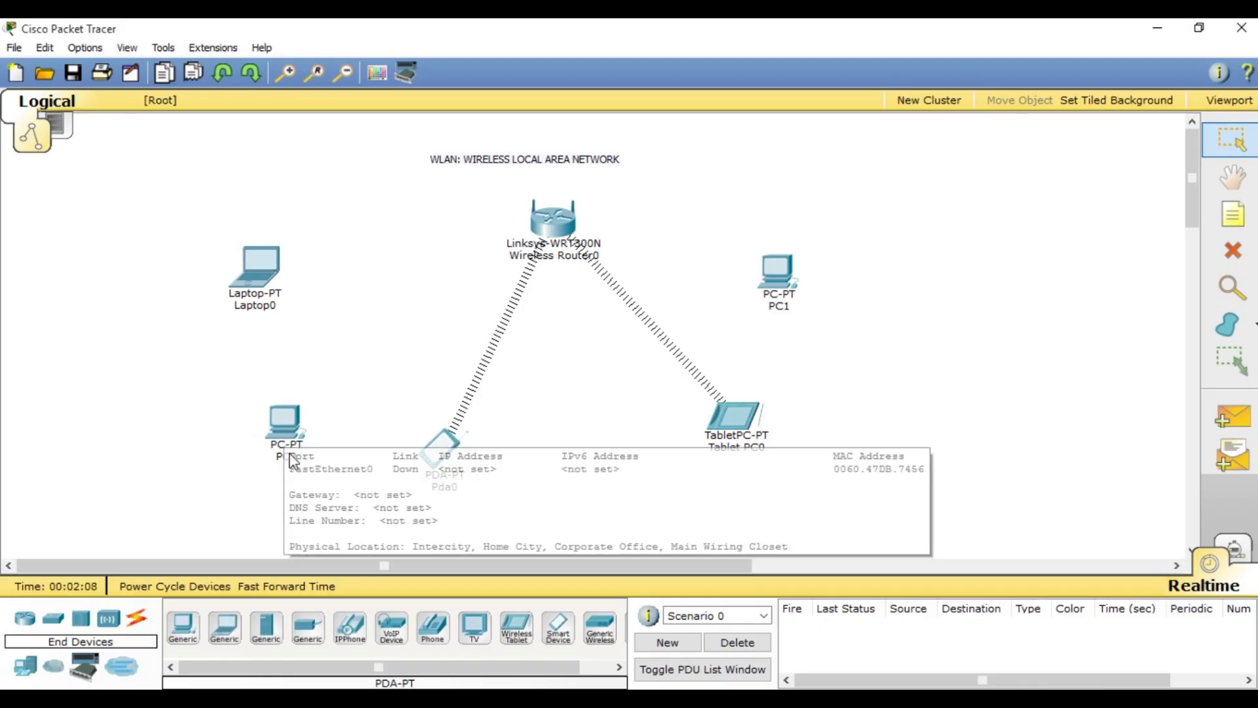
{"action": "mouse_move", "coordinate": [281, 430]}
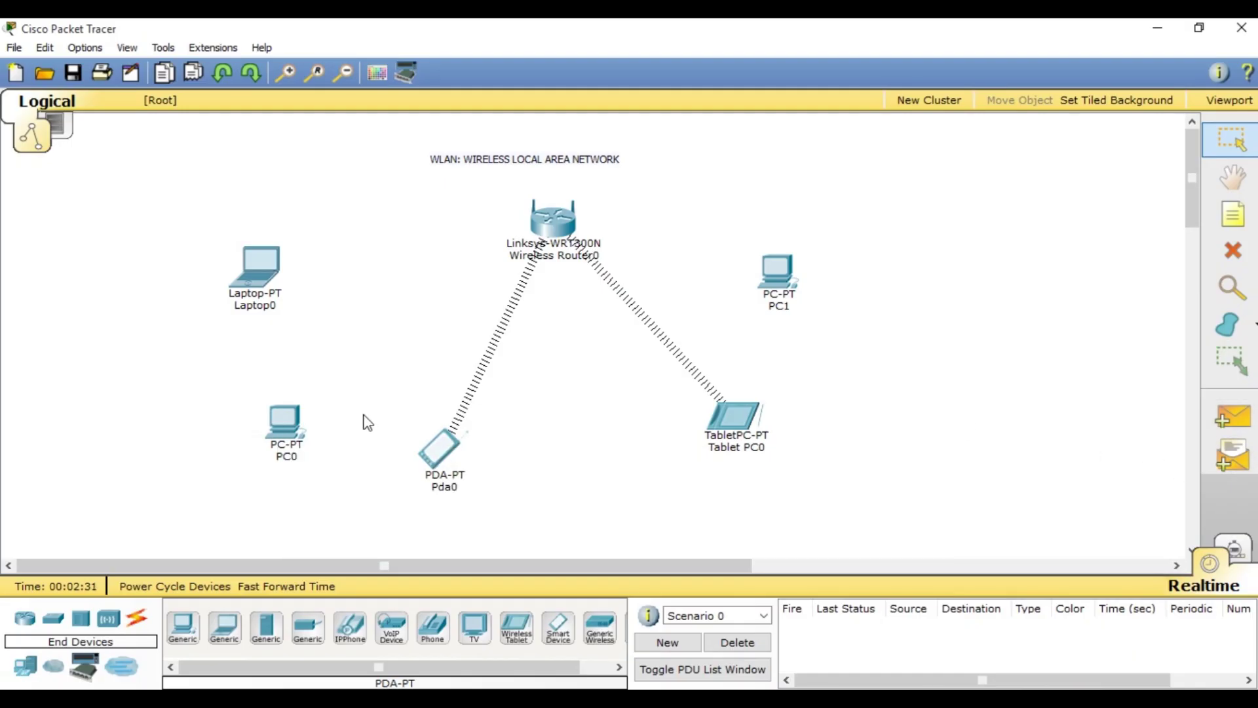
Step: Open Wireless Router0's GUI setup page and maximize the window
{"action": "left_click", "coordinate": [553, 222]}
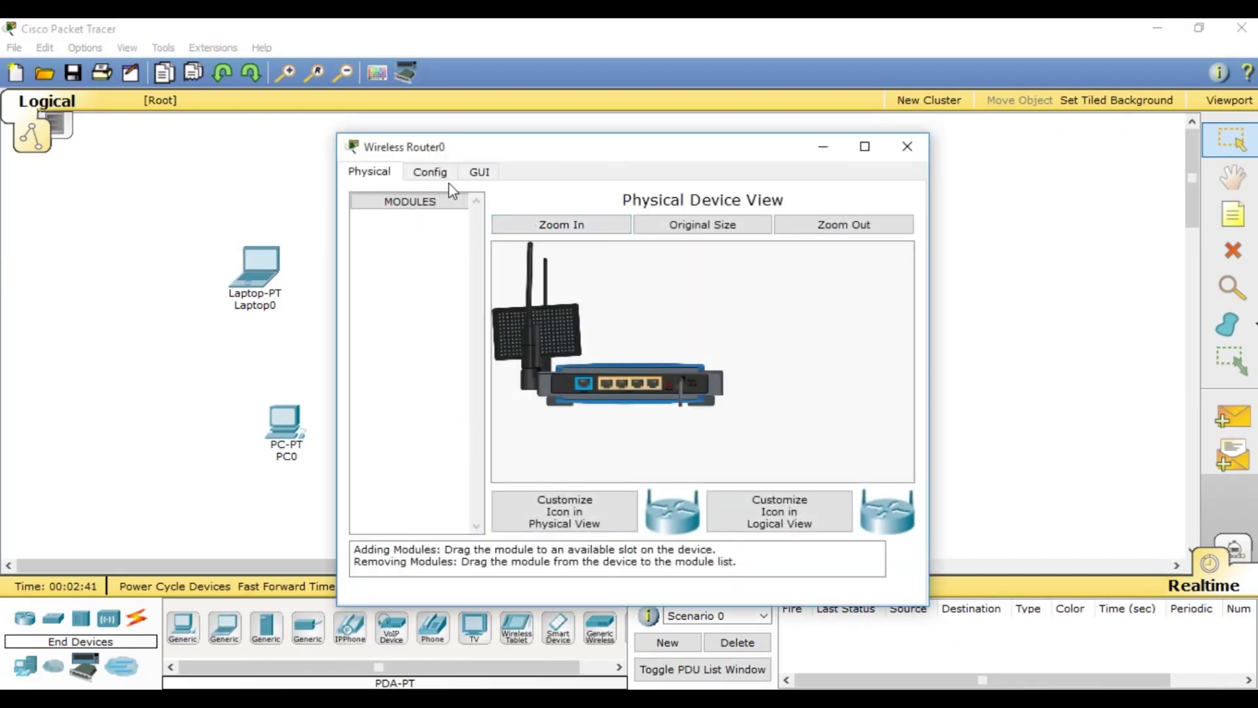
{"action": "left_click", "coordinate": [476, 173]}
{"action": "left_click", "coordinate": [864, 147]}
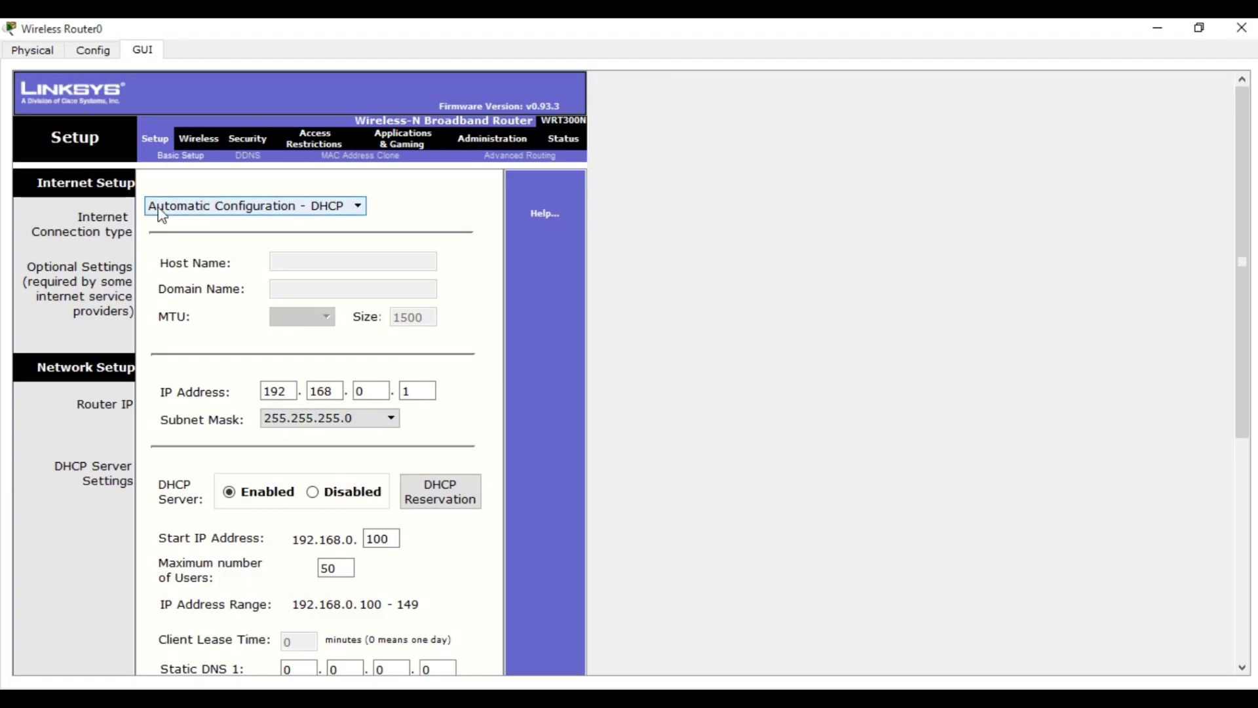
{"action": "left_click", "coordinate": [190, 205]}
{"action": "left_click", "coordinate": [195, 204]}
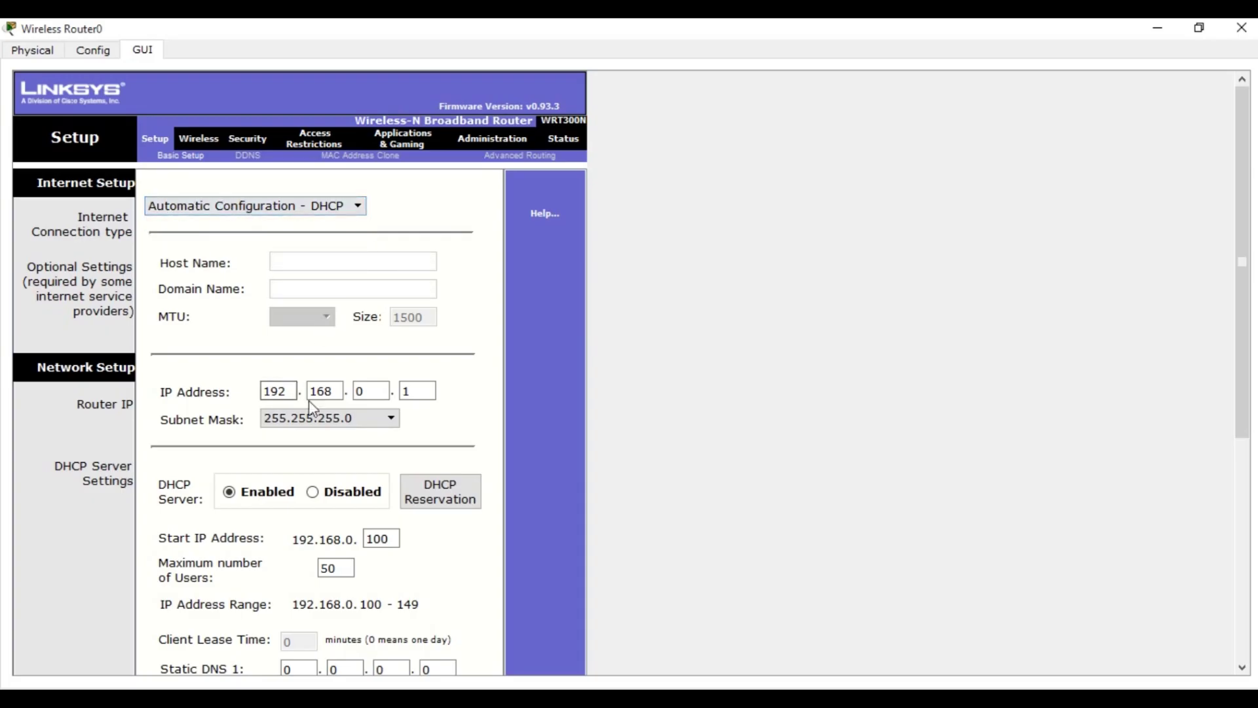
{"action": "left_click", "coordinate": [425, 388]}
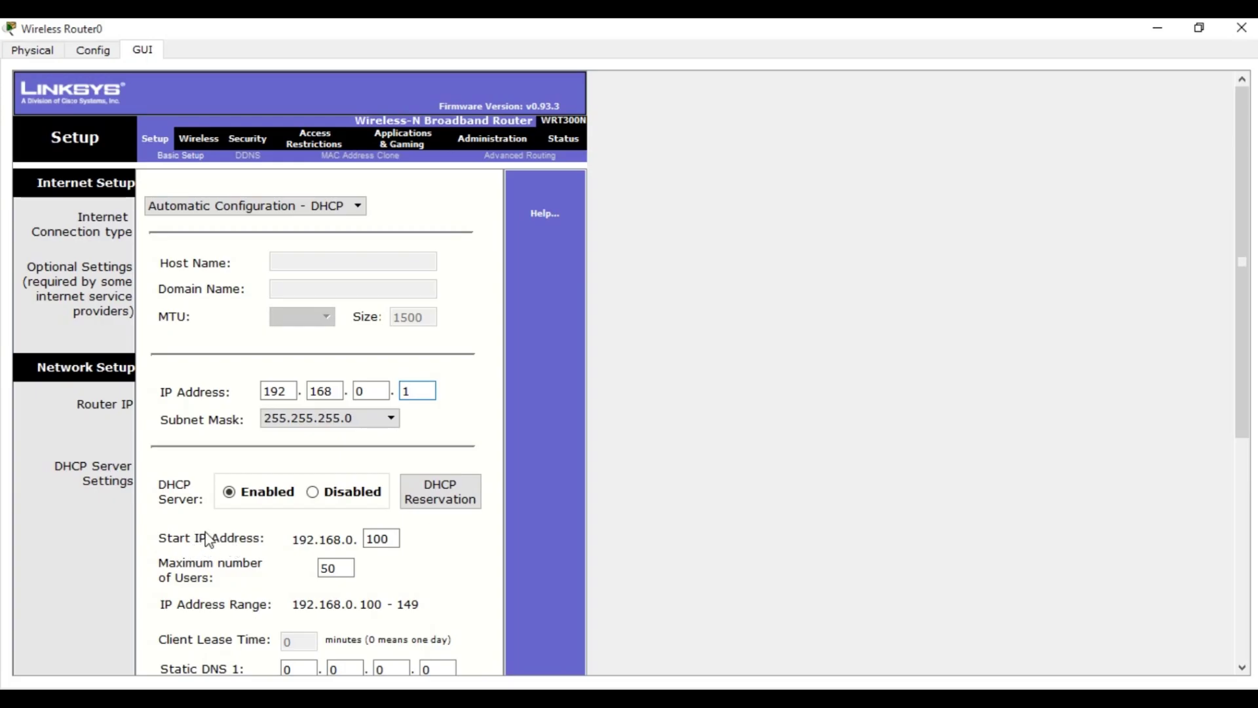
{"action": "left_click_drag", "start_coordinate": [391, 538], "coordinate": [365, 538]}
{"action": "left_click", "coordinate": [392, 538]}
{"action": "left_click_drag", "start_coordinate": [393, 538], "coordinate": [369, 538]}
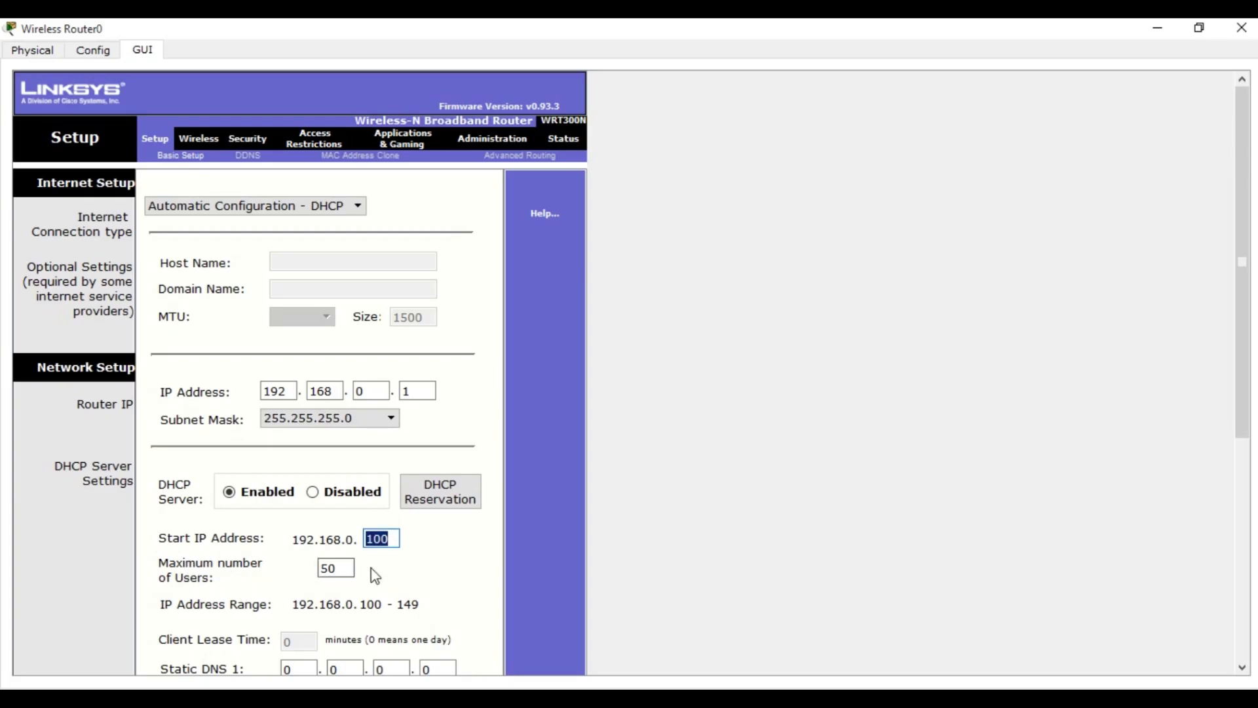
{"action": "left_click", "coordinate": [343, 567]}
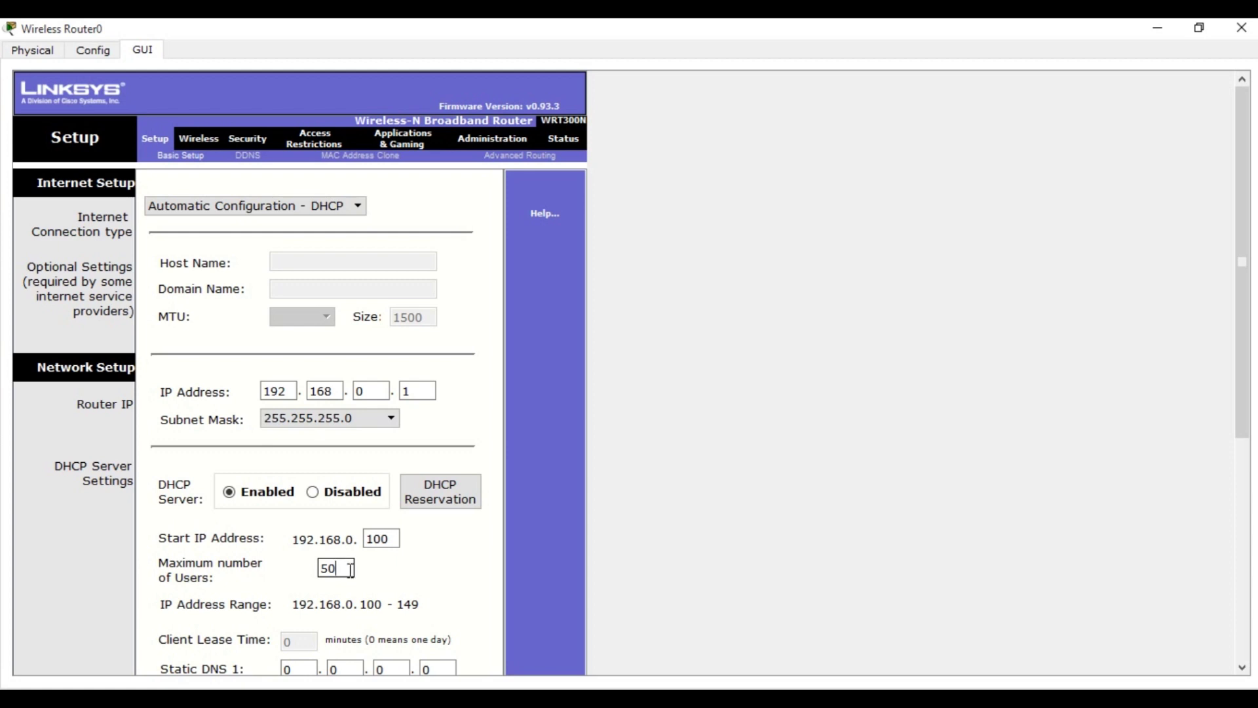
{"action": "left_click_drag", "start_coordinate": [335, 567], "coordinate": [321, 566]}
{"action": "left_click", "coordinate": [344, 568]}
{"action": "left_click_drag", "start_coordinate": [341, 567], "coordinate": [321, 567]}
{"action": "scroll", "coordinate": [421, 561], "scroll_direction": "down", "scroll_amount": 3}
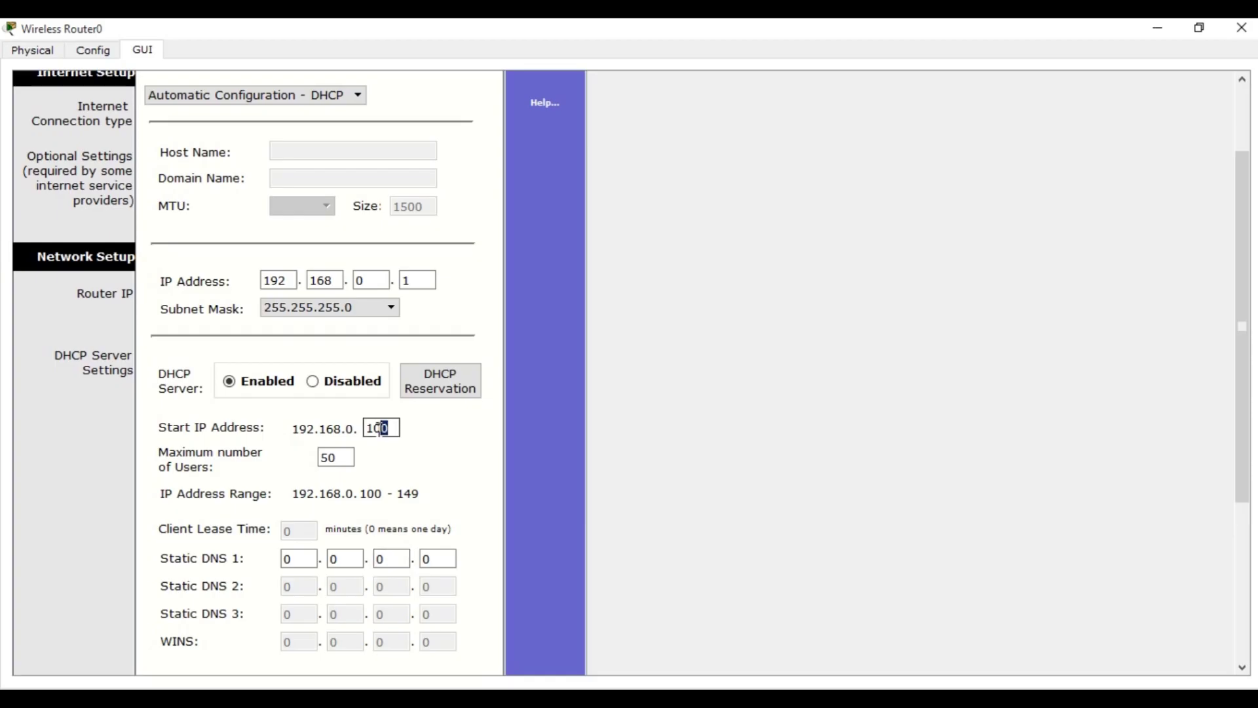
{"action": "double_click", "coordinate": [387, 428]}
{"action": "type", "text": "2"}
{"action": "key", "text": "BackSpace"}
{"action": "type", "text": "100"}
{"action": "left_click", "coordinate": [344, 458]}
{"action": "scroll", "coordinate": [415, 475], "scroll_direction": "down", "scroll_amount": 3}
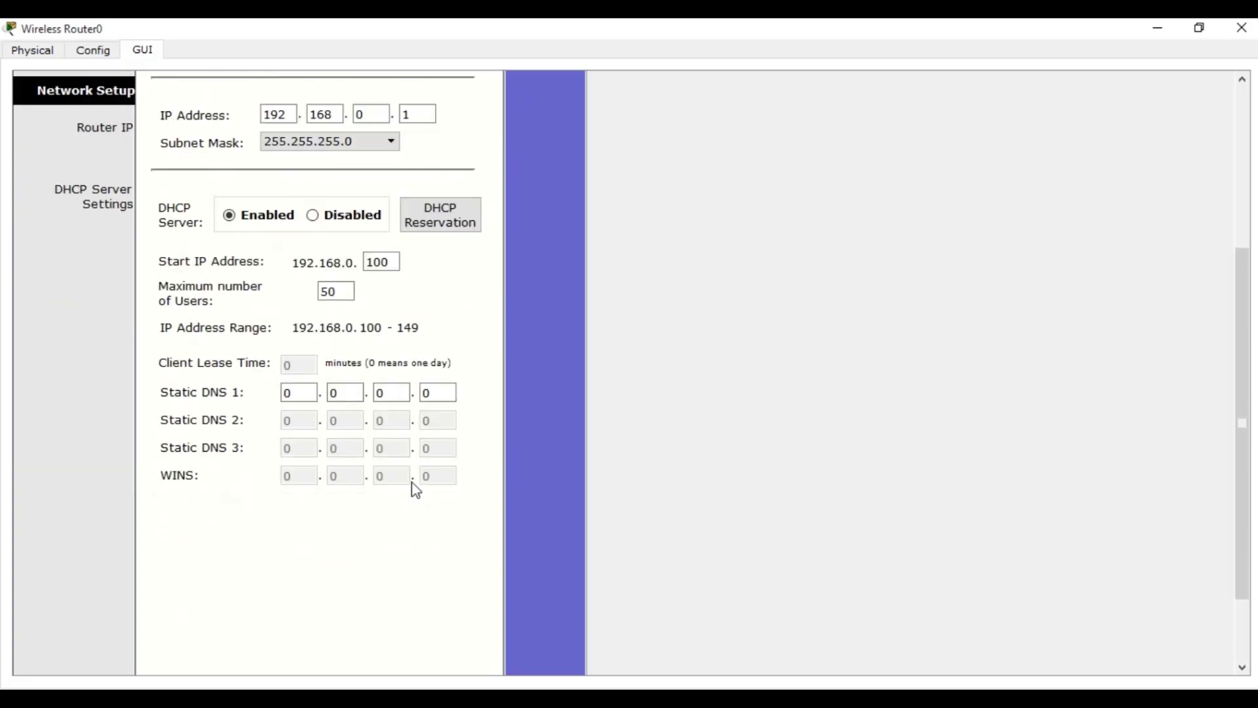
{"action": "scroll", "coordinate": [419, 491], "scroll_direction": "up", "scroll_amount": 5}
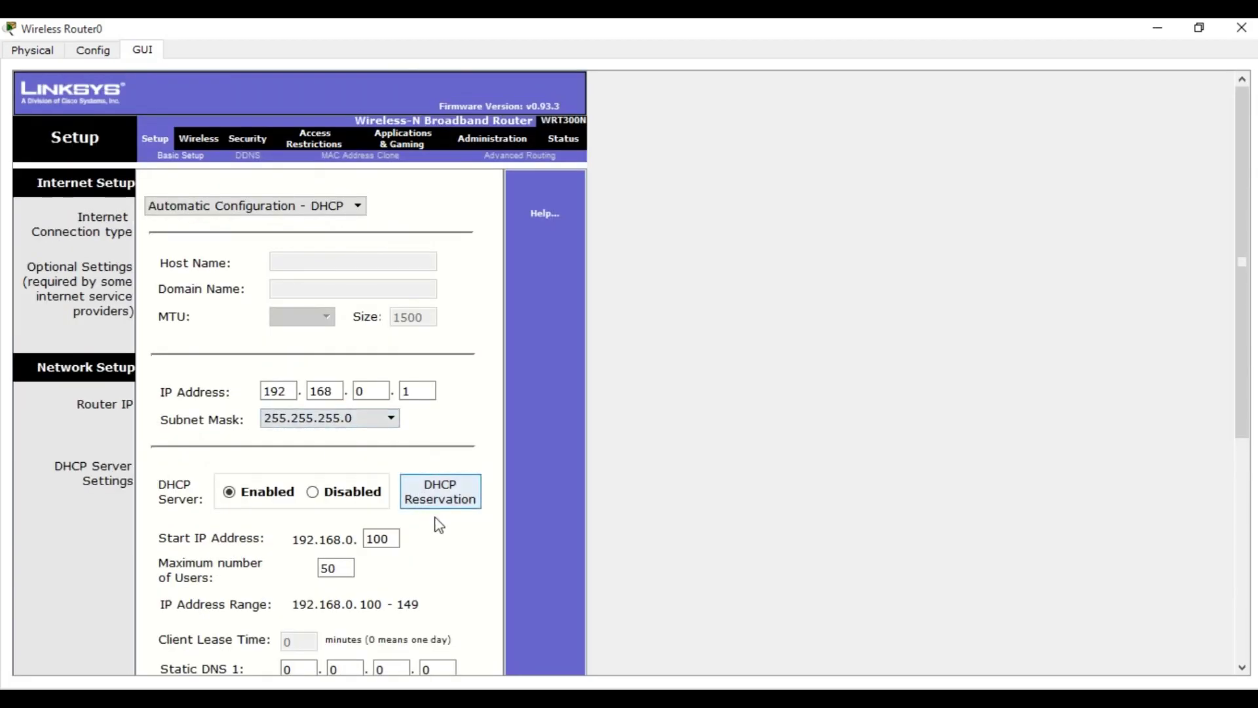
Step: On Basic Wireless Settings, keep the network mode as Mixed
{"action": "left_click", "coordinate": [203, 141]}
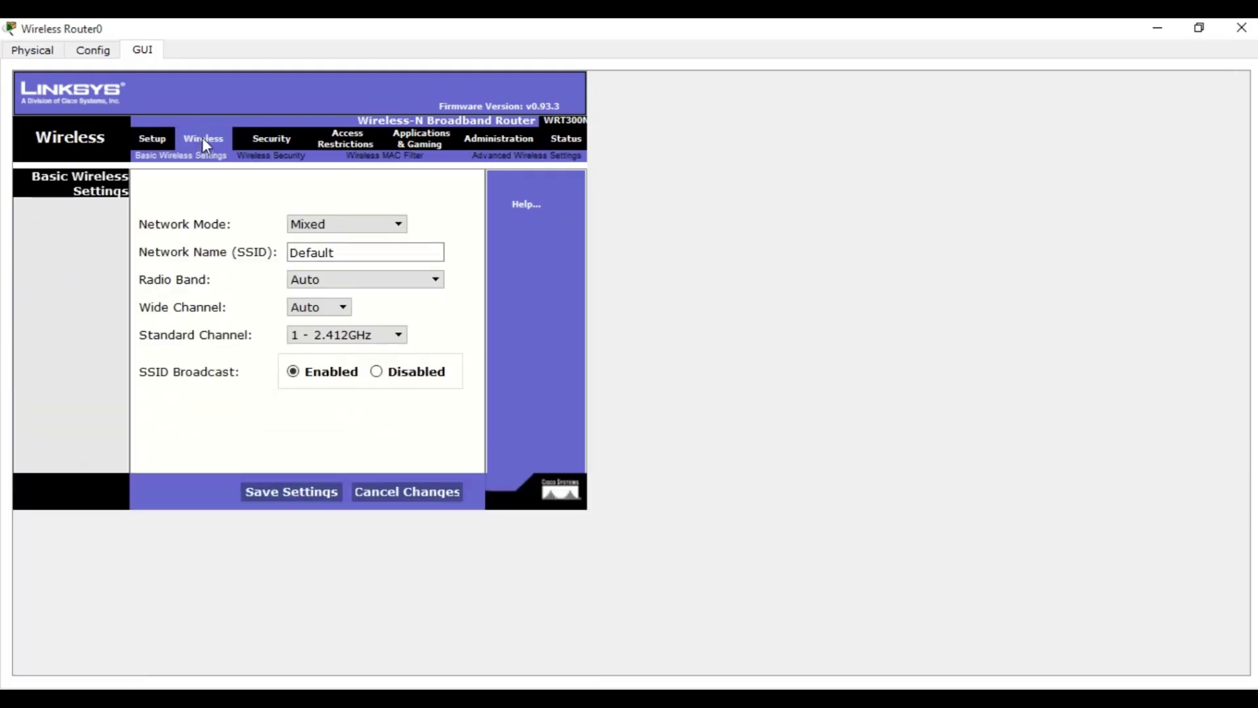
{"action": "left_click", "coordinate": [313, 222]}
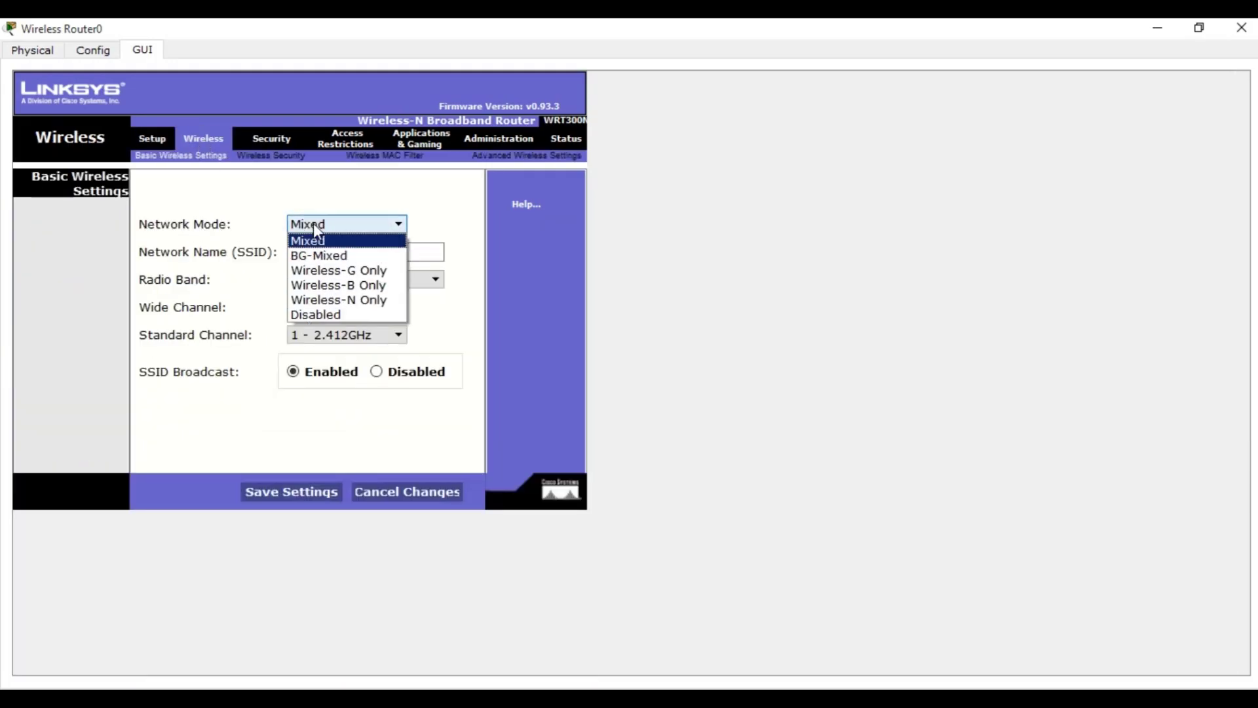
{"action": "left_click", "coordinate": [313, 223]}
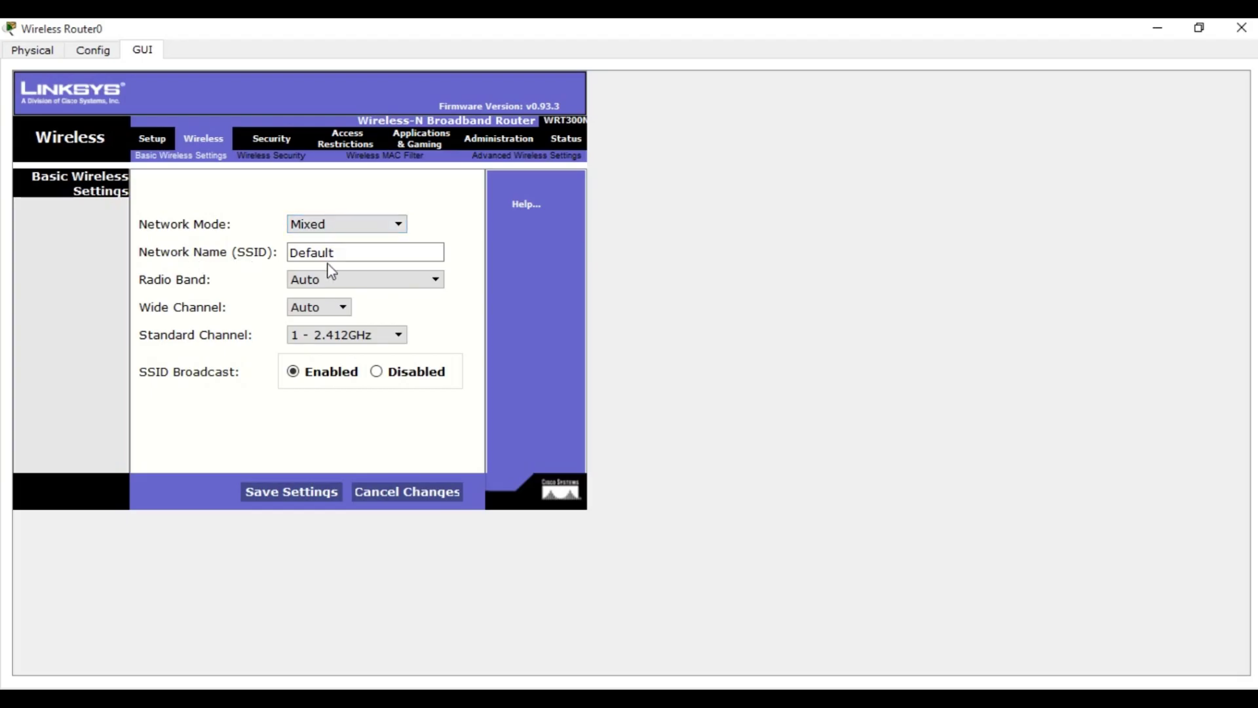
Step: Replace the Default SSID with a custom network name and save the settings
{"action": "left_click", "coordinate": [357, 256]}
{"action": "left_click_drag", "start_coordinate": [344, 253], "coordinate": [290, 254]}
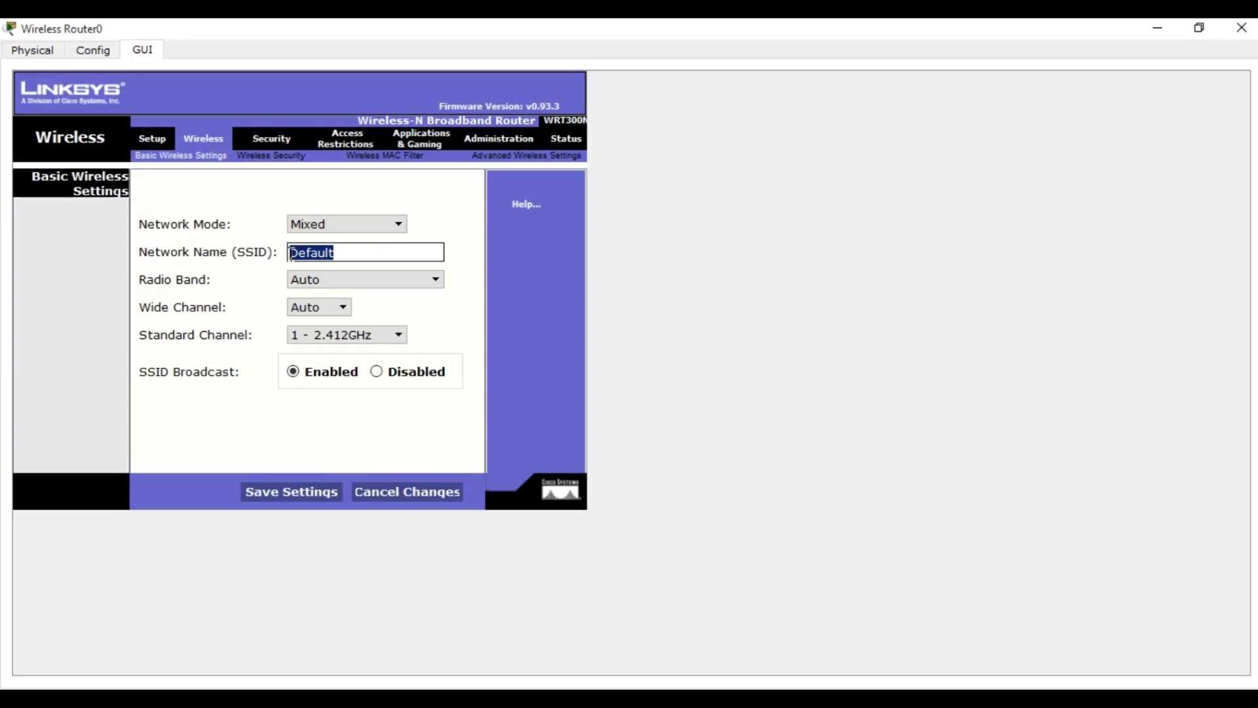
{"action": "type", "text": "W"}
{"action": "key", "text": "BackSpace"}
{"action": "type", "text": "LA"}
{"action": "key", "text": "BackSpace"}
{"action": "key", "text": "BackSpace"}
{"action": "type", "text": "Etienna"}
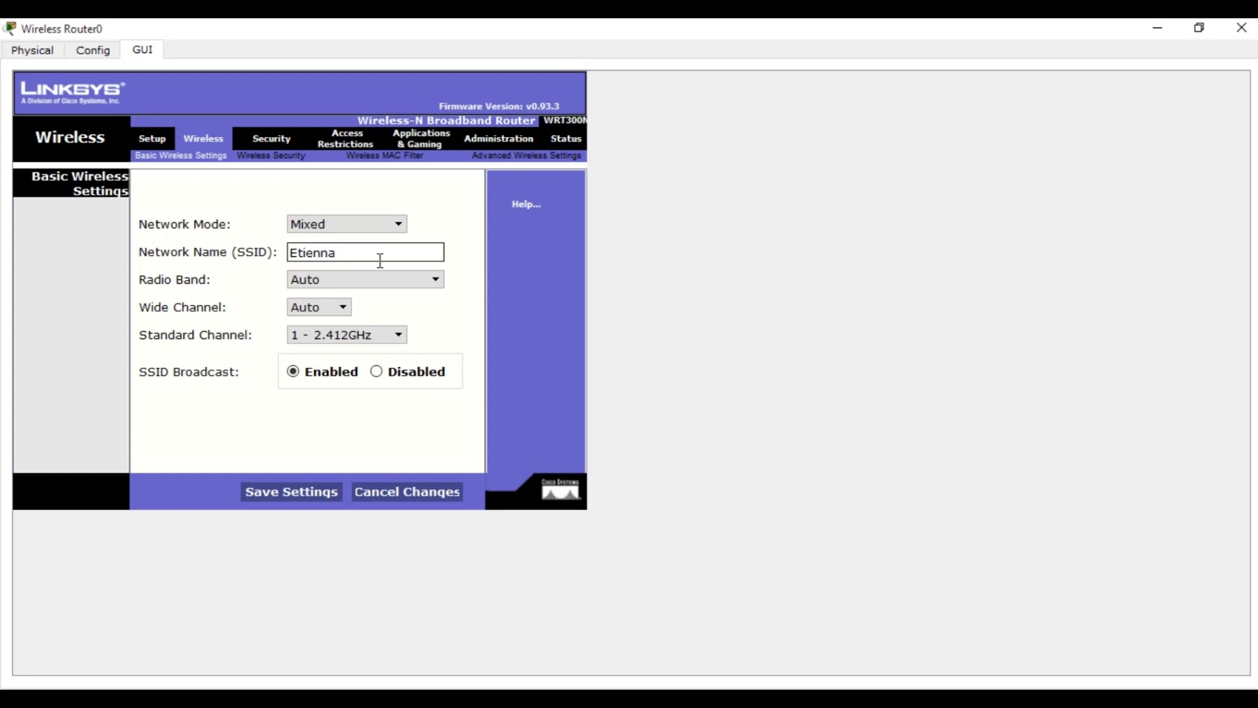
{"action": "type", "text": " wifi"}
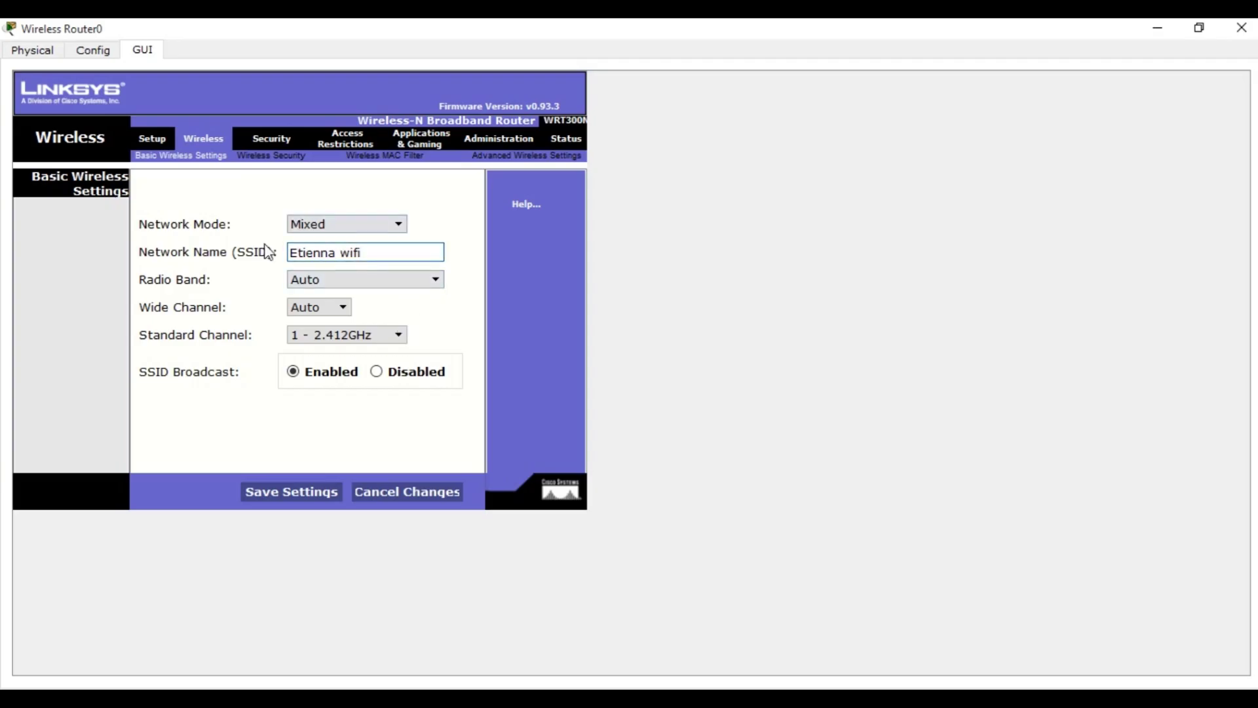
{"action": "left_click", "coordinate": [292, 498]}
{"action": "left_click", "coordinate": [281, 501]}
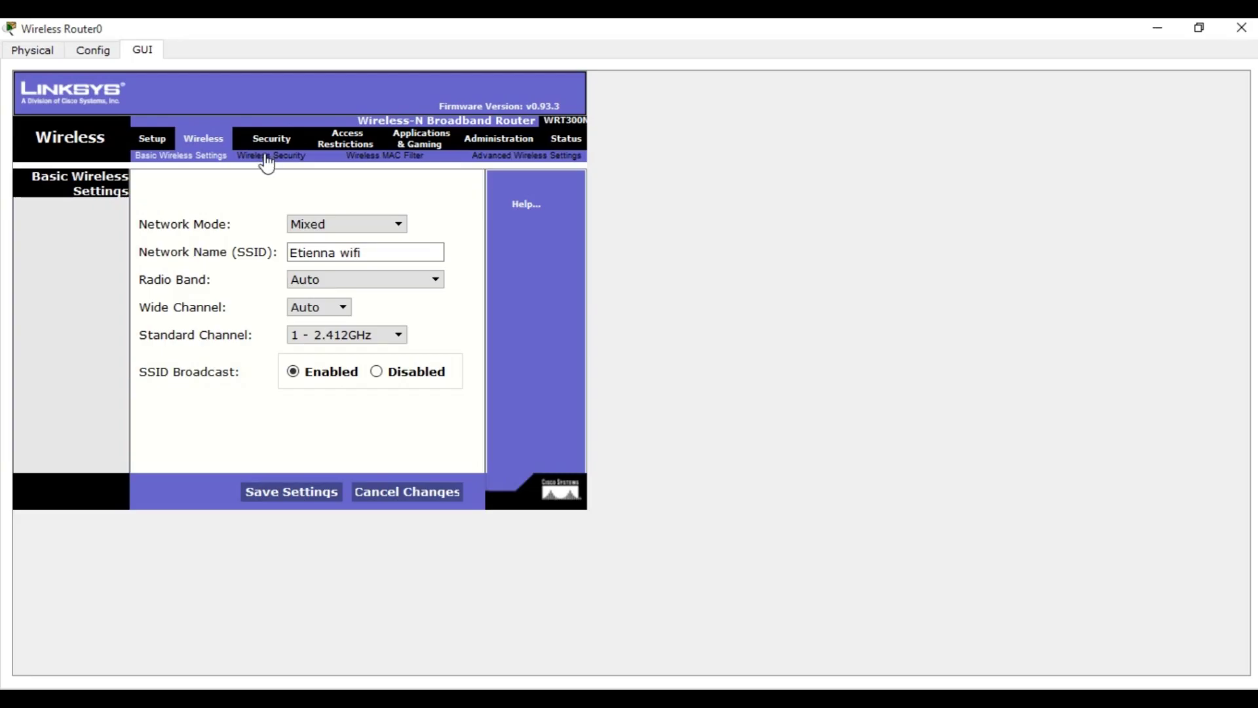
Step: Browse the router's setup pages and check the wireless network name
{"action": "left_click", "coordinate": [266, 157]}
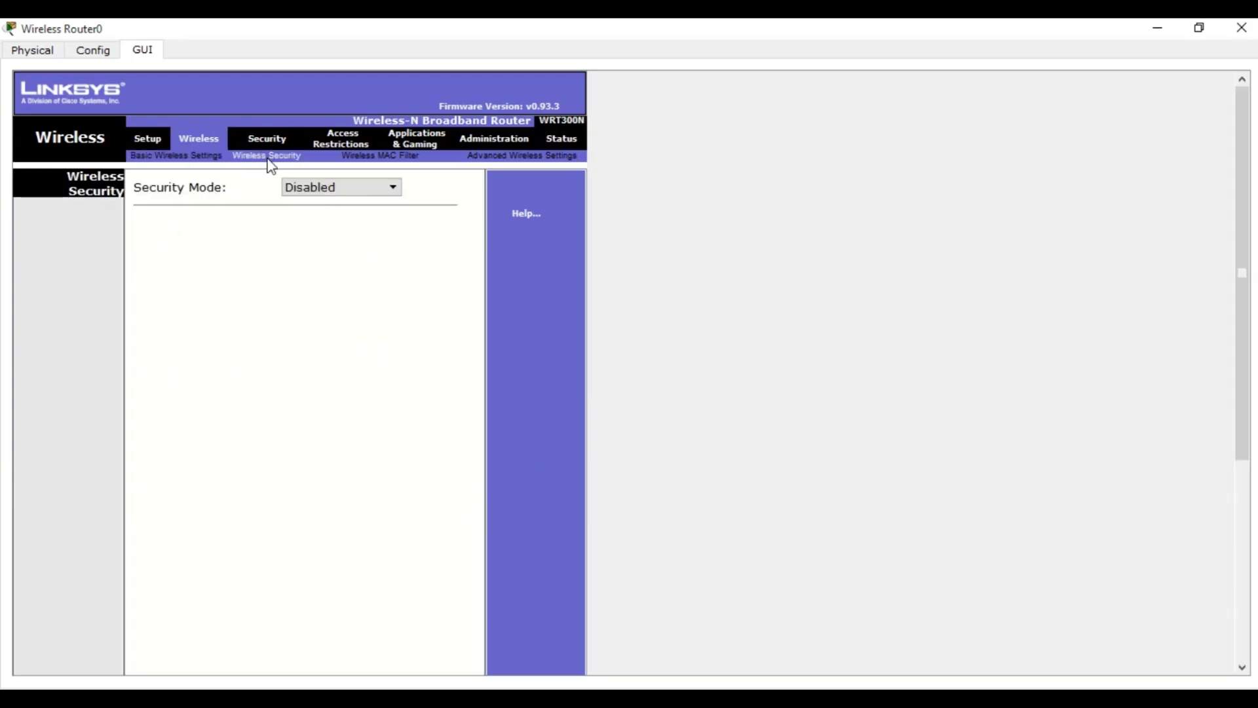
{"action": "left_click", "coordinate": [147, 139]}
{"action": "left_click", "coordinate": [198, 139]}
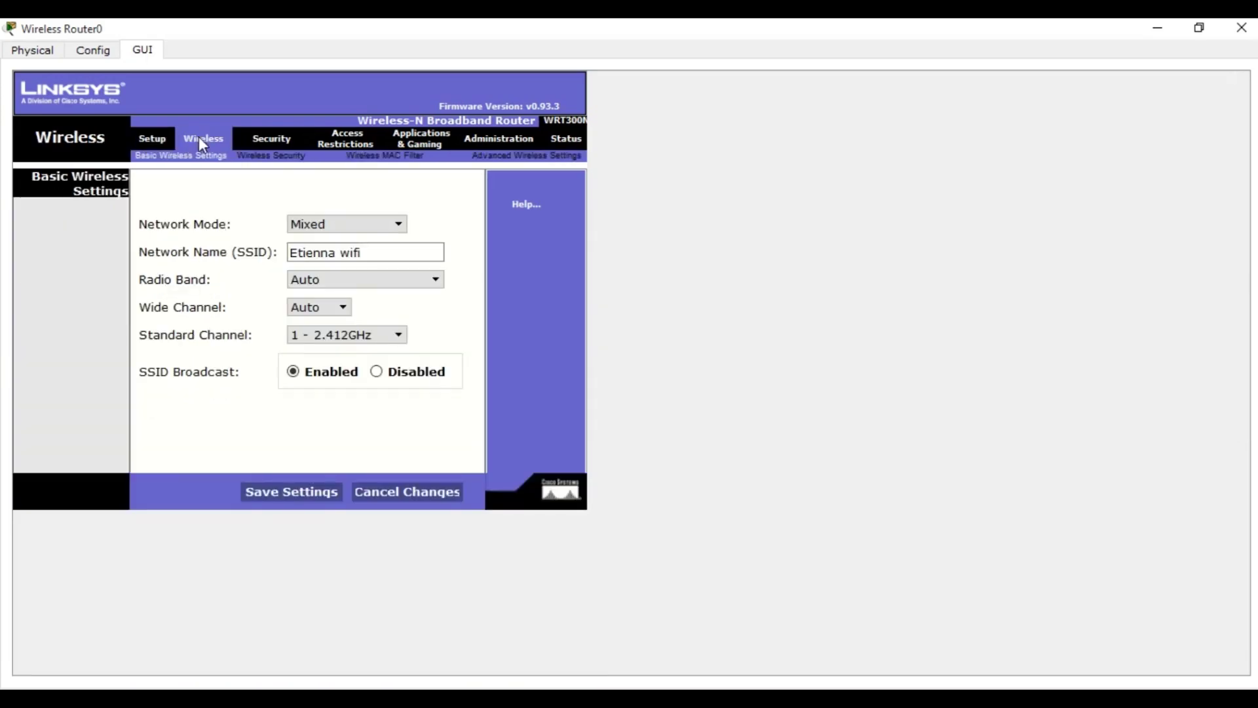
{"action": "left_click_drag", "start_coordinate": [368, 253], "coordinate": [291, 255]}
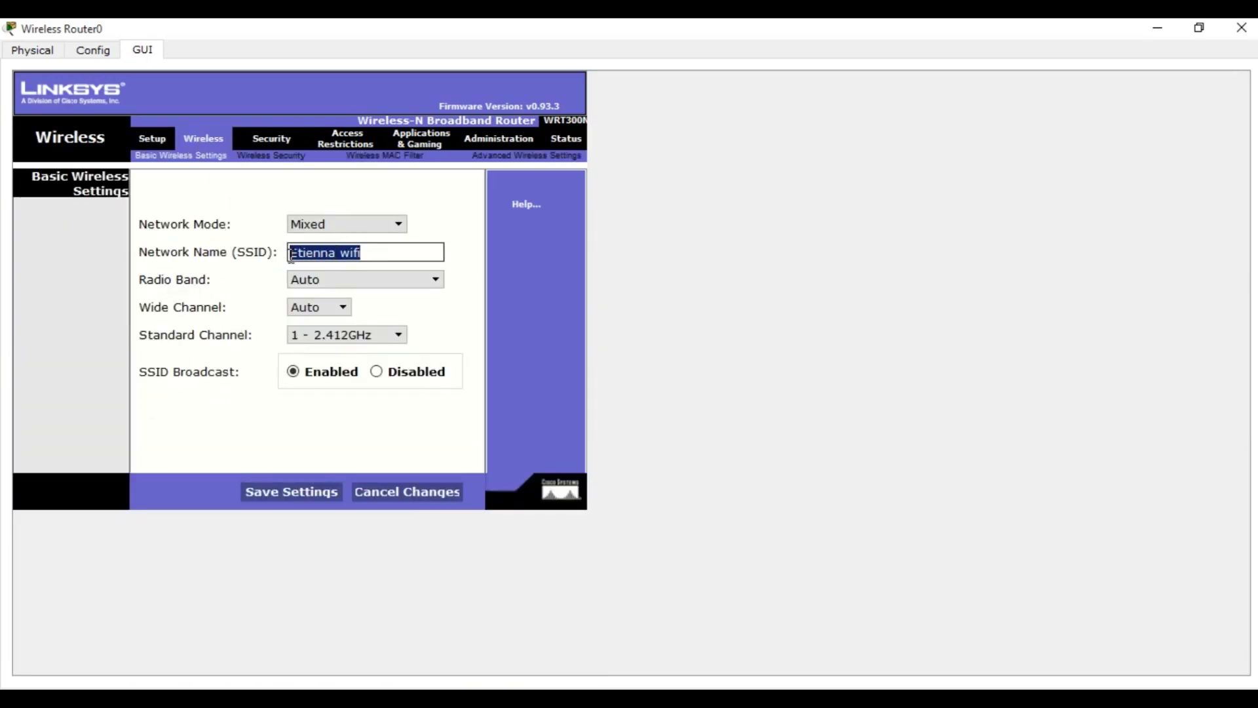
{"action": "key", "text": "End"}
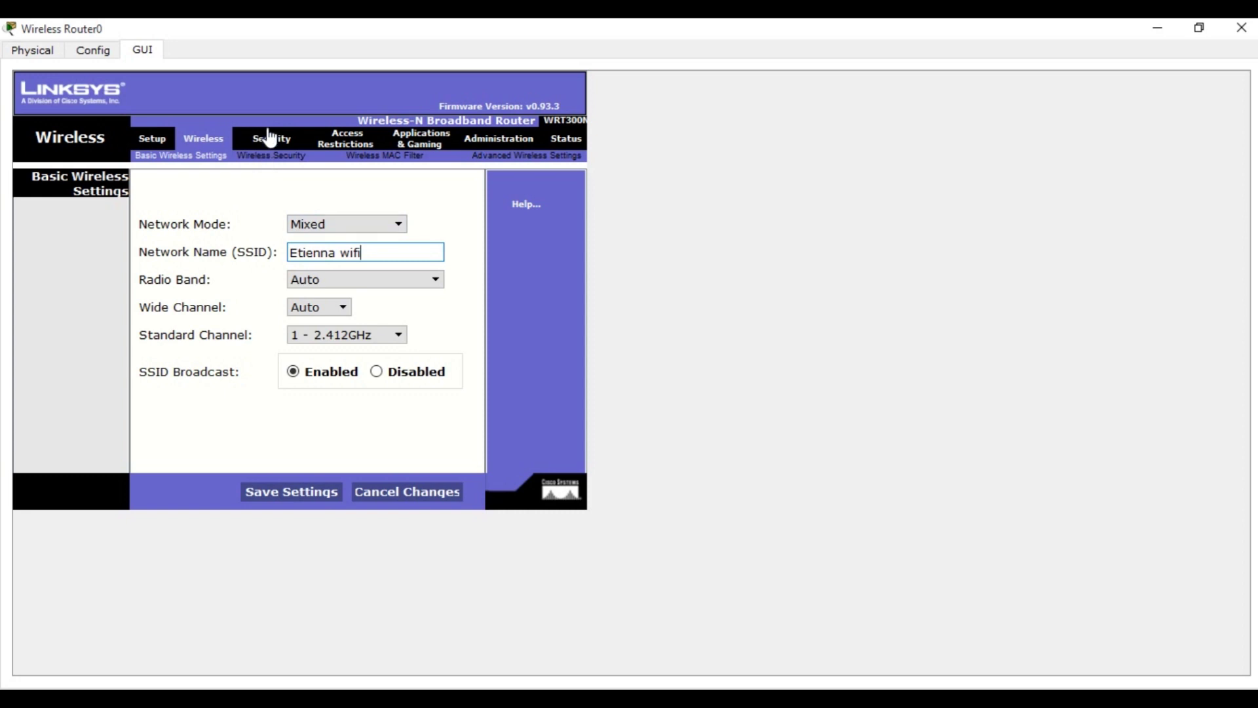
Step: Set Wireless Security mode to WPA2 Personal and enter the passphrase
{"action": "left_click", "coordinate": [269, 156]}
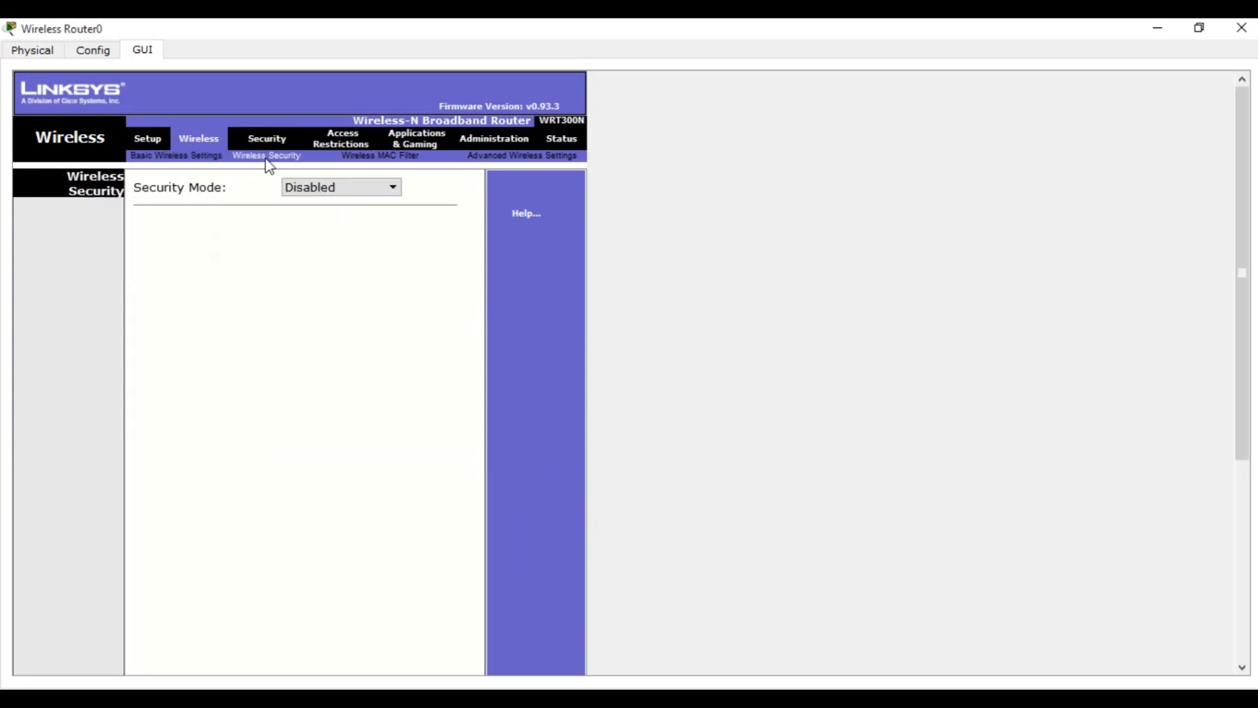
{"action": "left_click", "coordinate": [317, 190]}
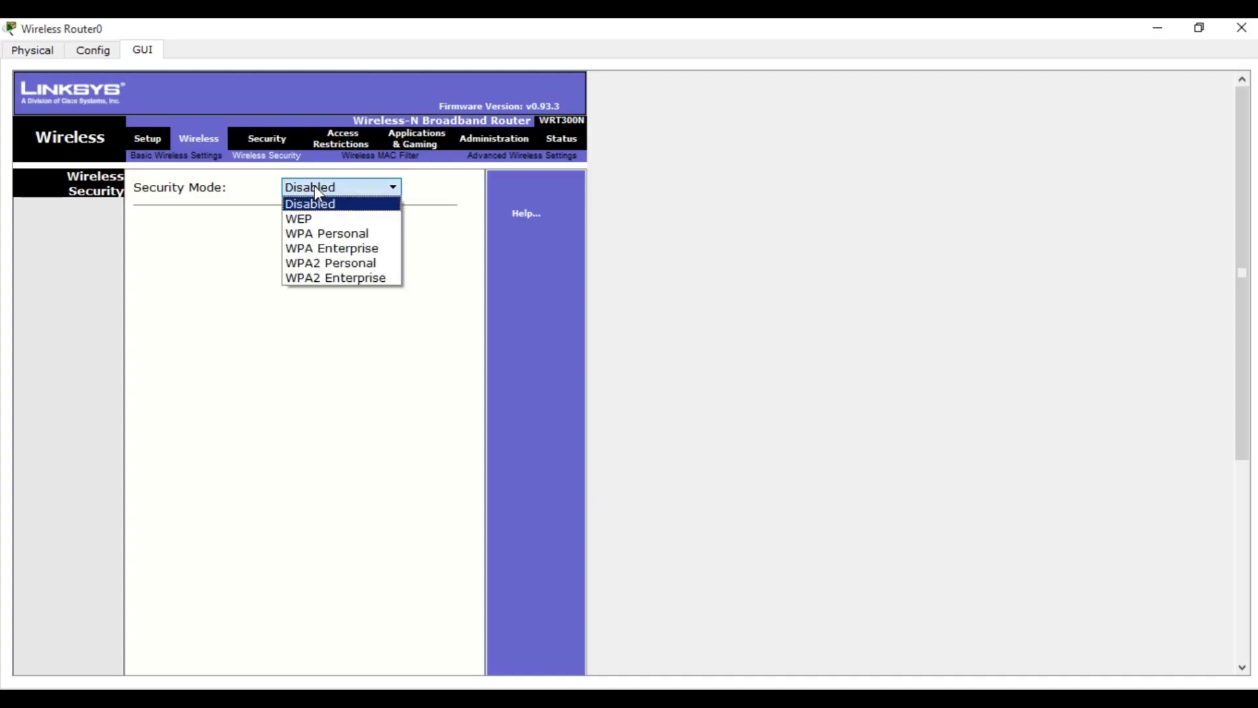
{"action": "left_click", "coordinate": [318, 265]}
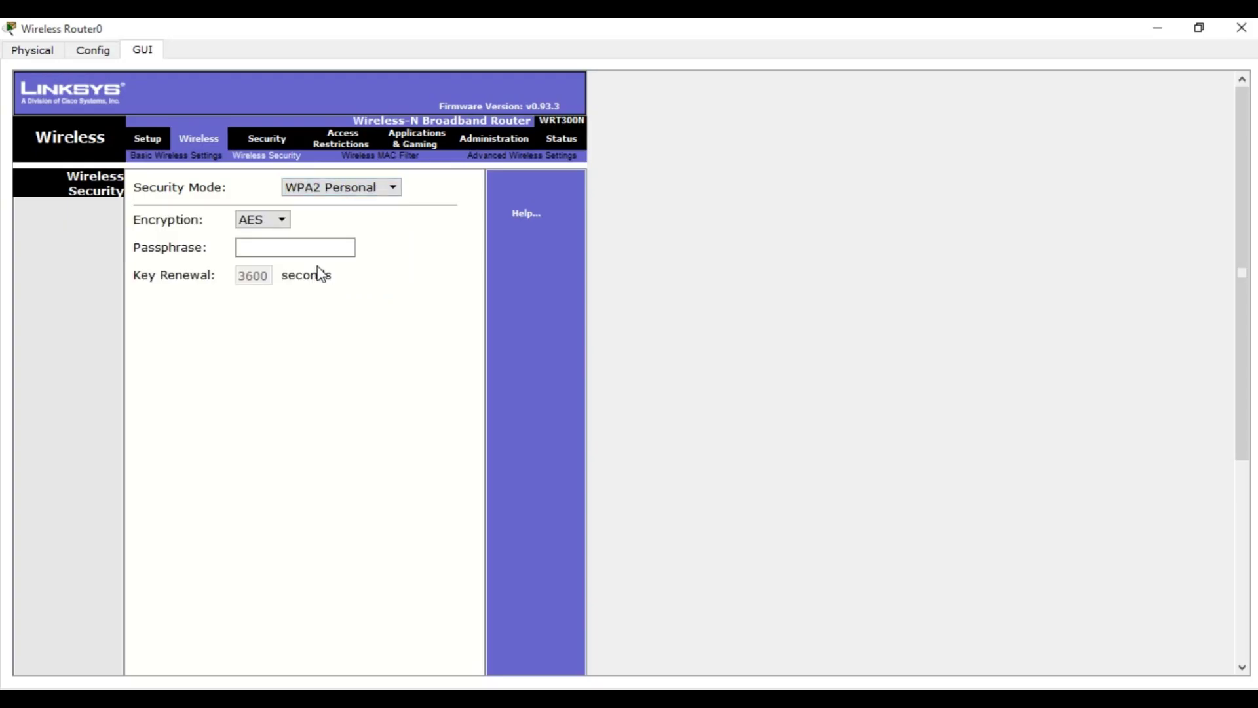
{"action": "left_click", "coordinate": [248, 242]}
{"action": "type", "text": "etienna@"}
Step: Save the WPA2 Personal security settings with AES encryption
{"action": "scroll", "coordinate": [390, 528], "scroll_direction": "down", "scroll_amount": 5}
{"action": "scroll", "coordinate": [393, 562], "scroll_direction": "up", "scroll_amount": 3}
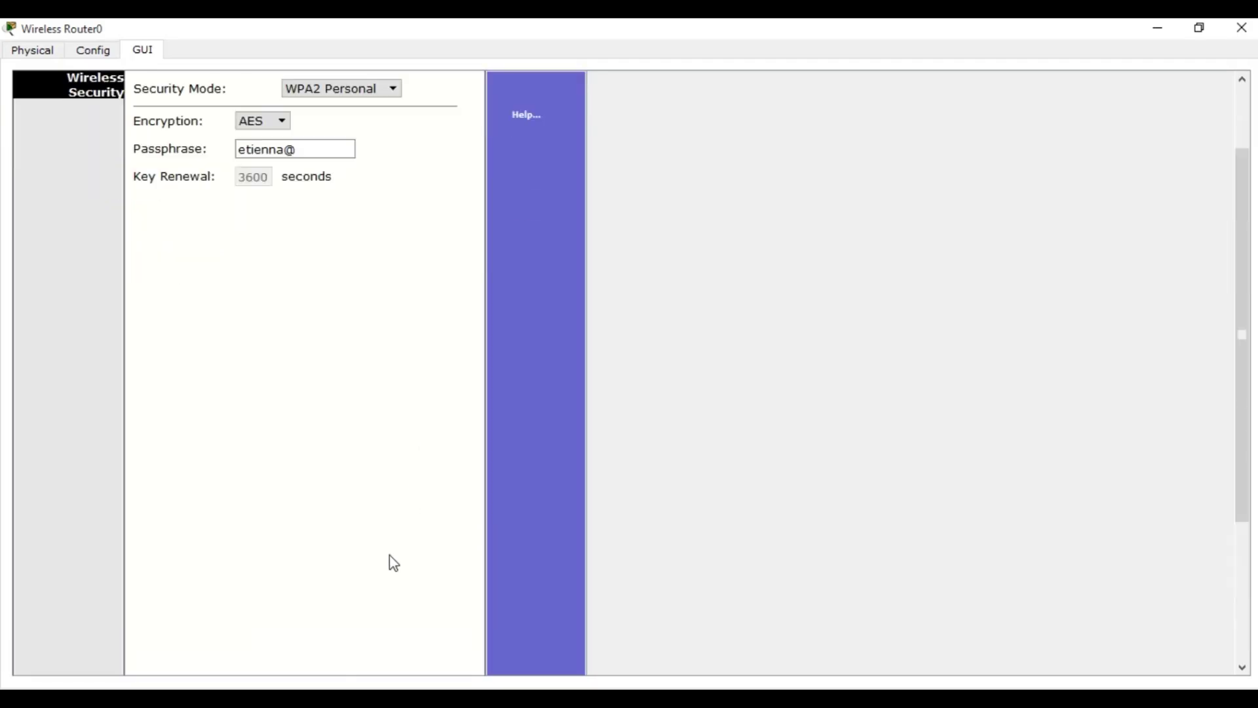
{"action": "scroll", "coordinate": [393, 562], "scroll_direction": "down", "scroll_amount": 3}
{"action": "left_click", "coordinate": [1199, 27]}
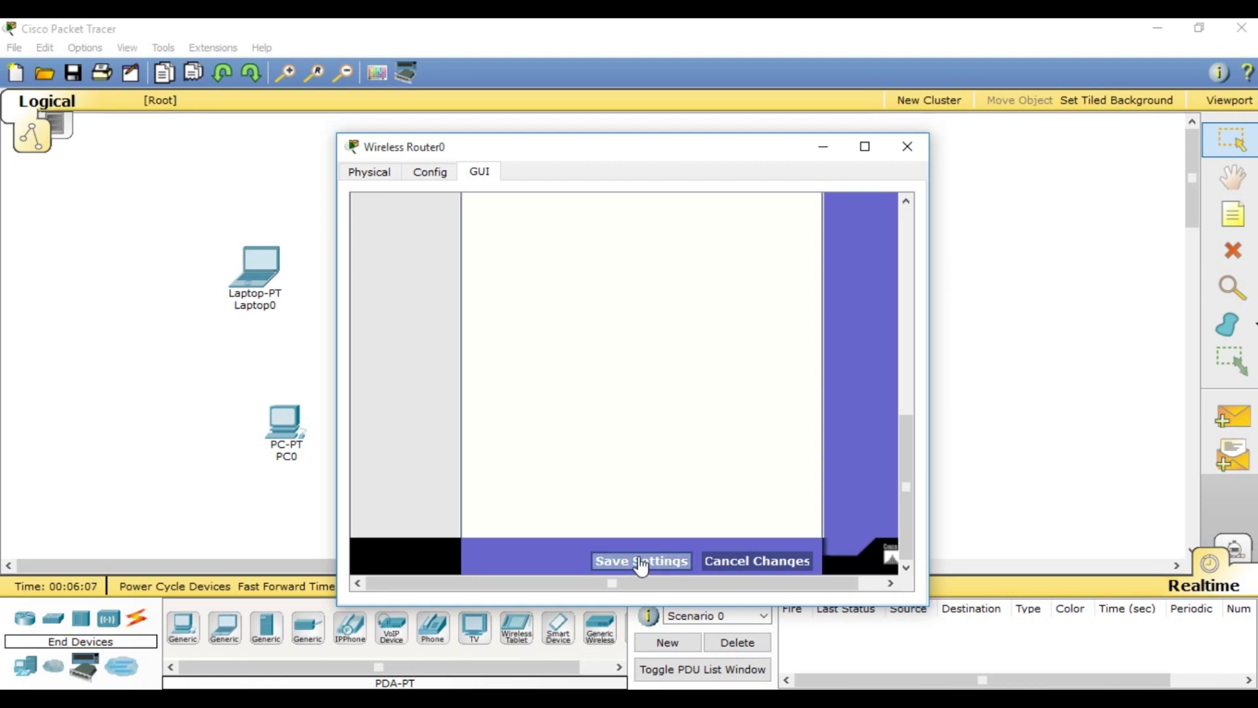
{"action": "left_click", "coordinate": [641, 561]}
{"action": "left_click", "coordinate": [865, 146]}
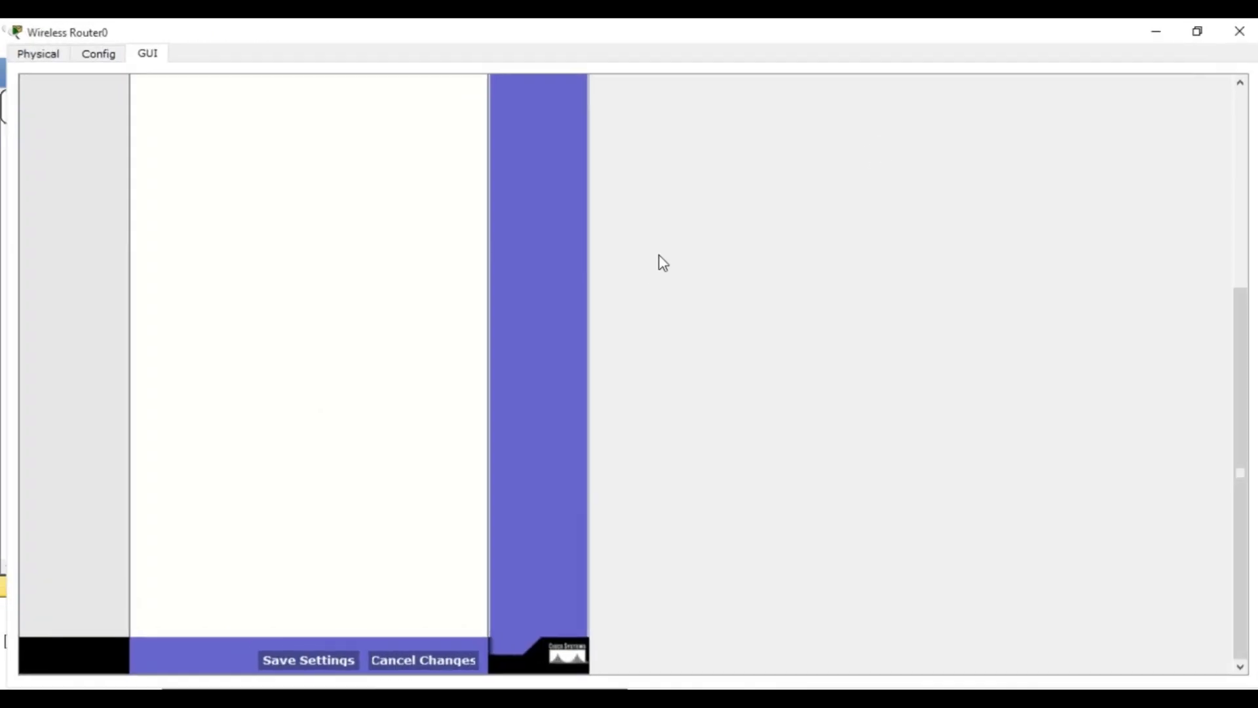
{"action": "left_click", "coordinate": [304, 661]}
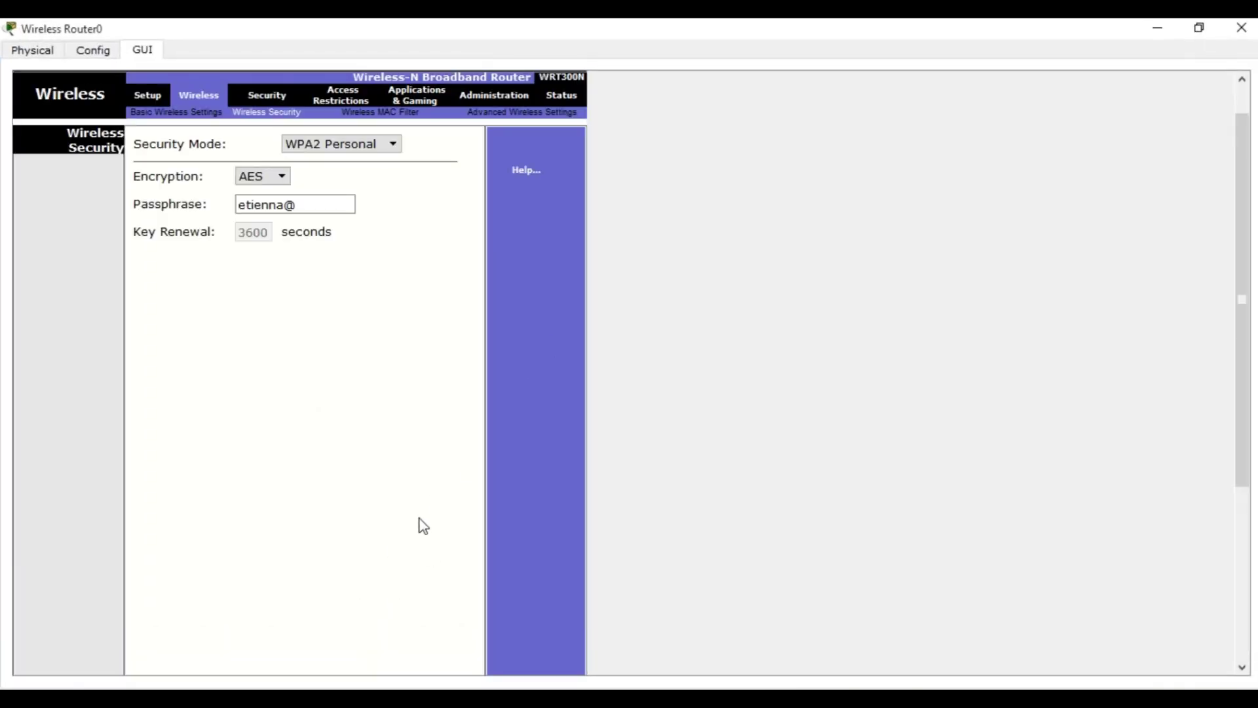
Step: Review the Setup, Administration and Status pages, ending back on Basic Wireless Settings
{"action": "left_click", "coordinate": [151, 145]}
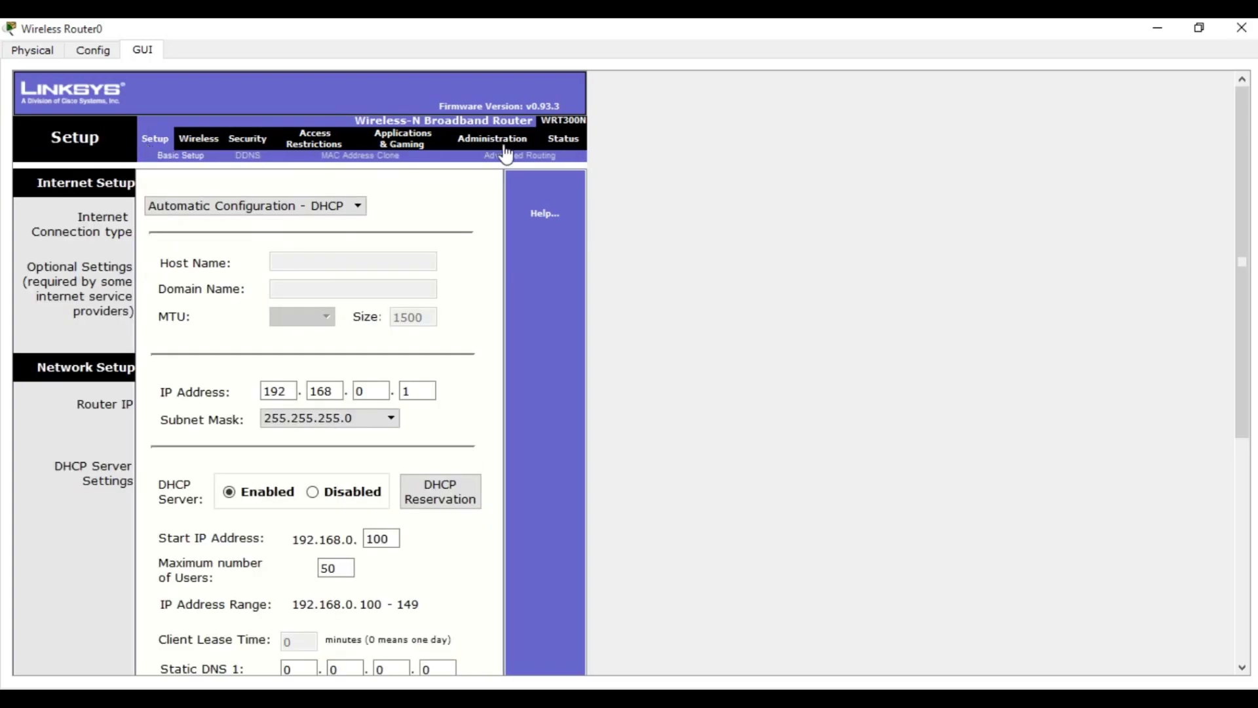
{"action": "left_click", "coordinate": [502, 142]}
{"action": "left_click", "coordinate": [556, 143]}
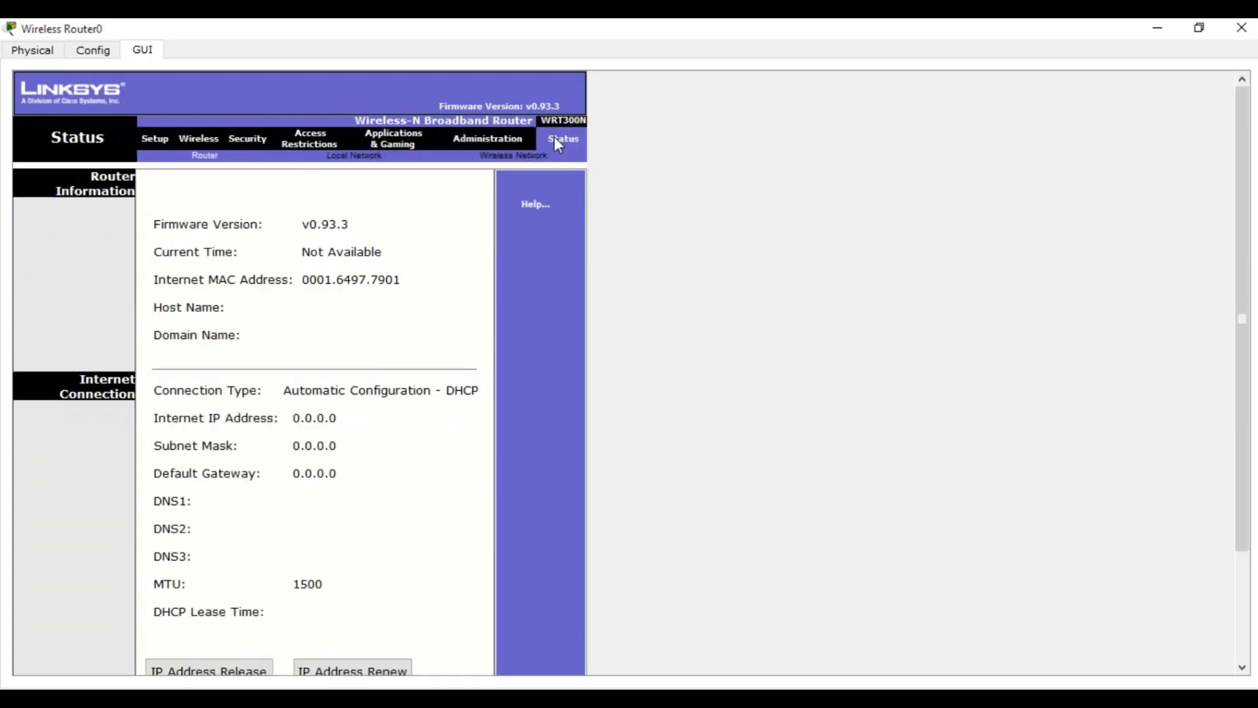
{"action": "left_click", "coordinate": [200, 141]}
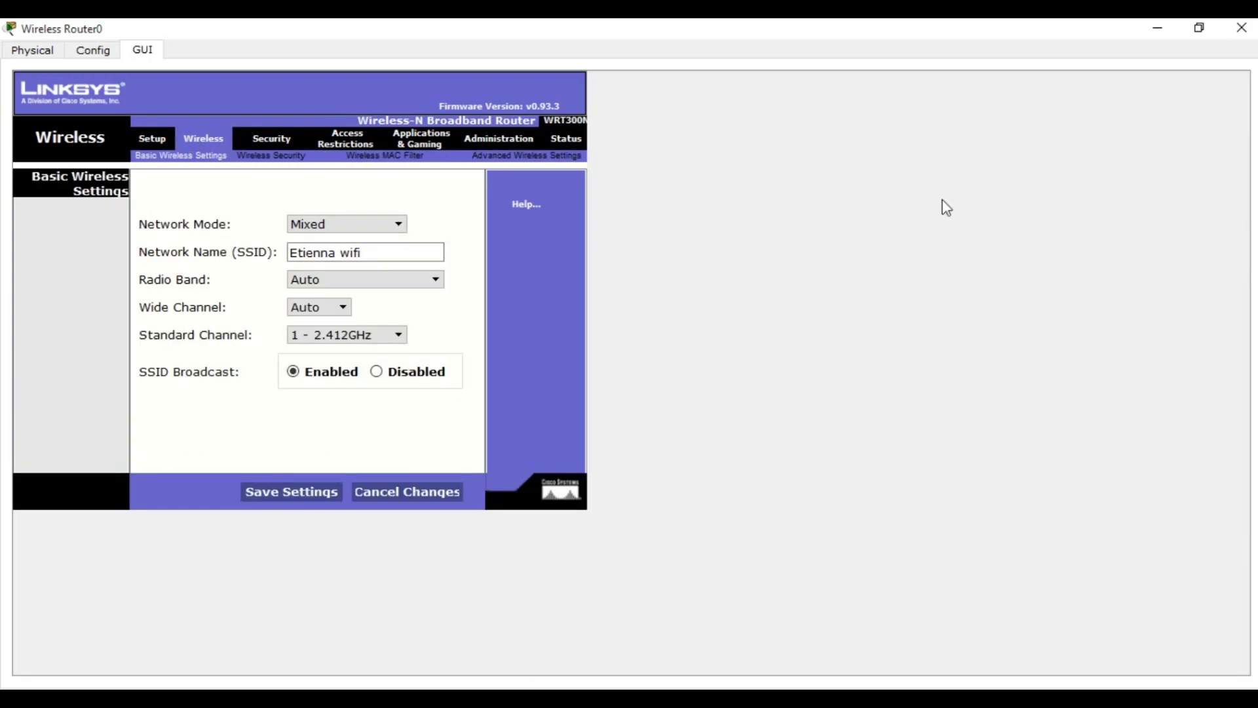
{"action": "left_click", "coordinate": [1254, 28]}
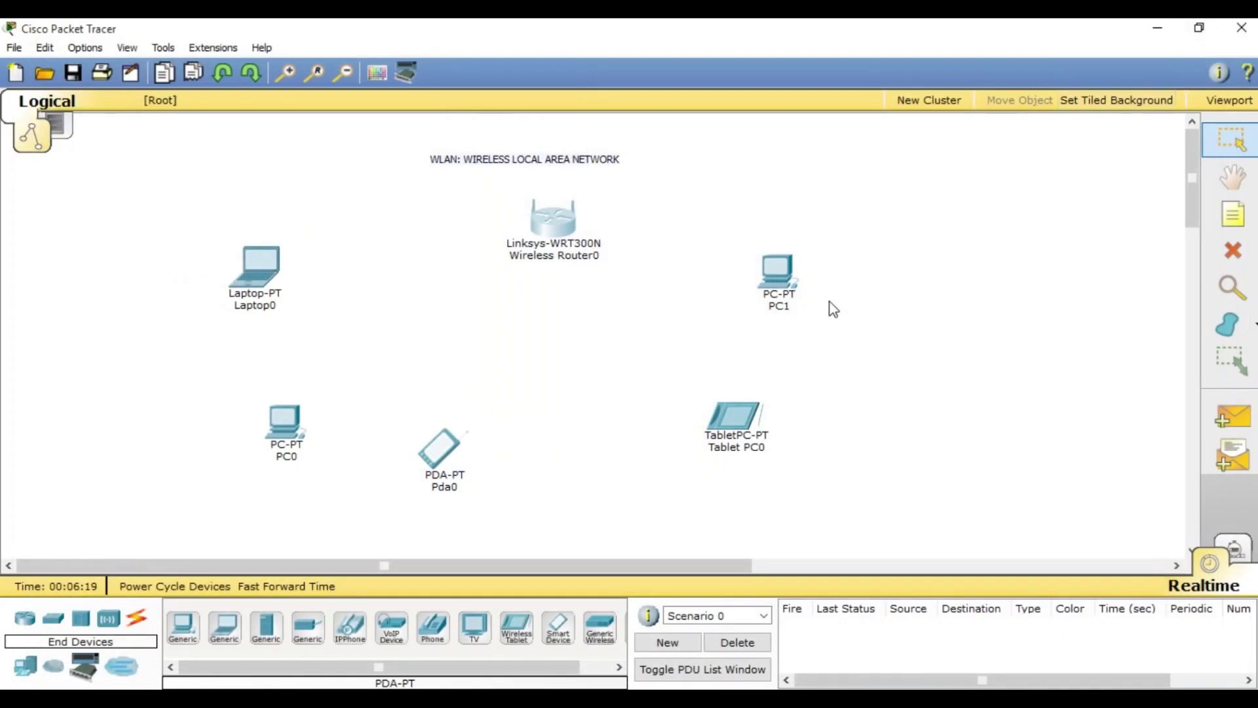
{"action": "mouse_move", "coordinate": [753, 422]}
{"action": "mouse_move", "coordinate": [563, 231]}
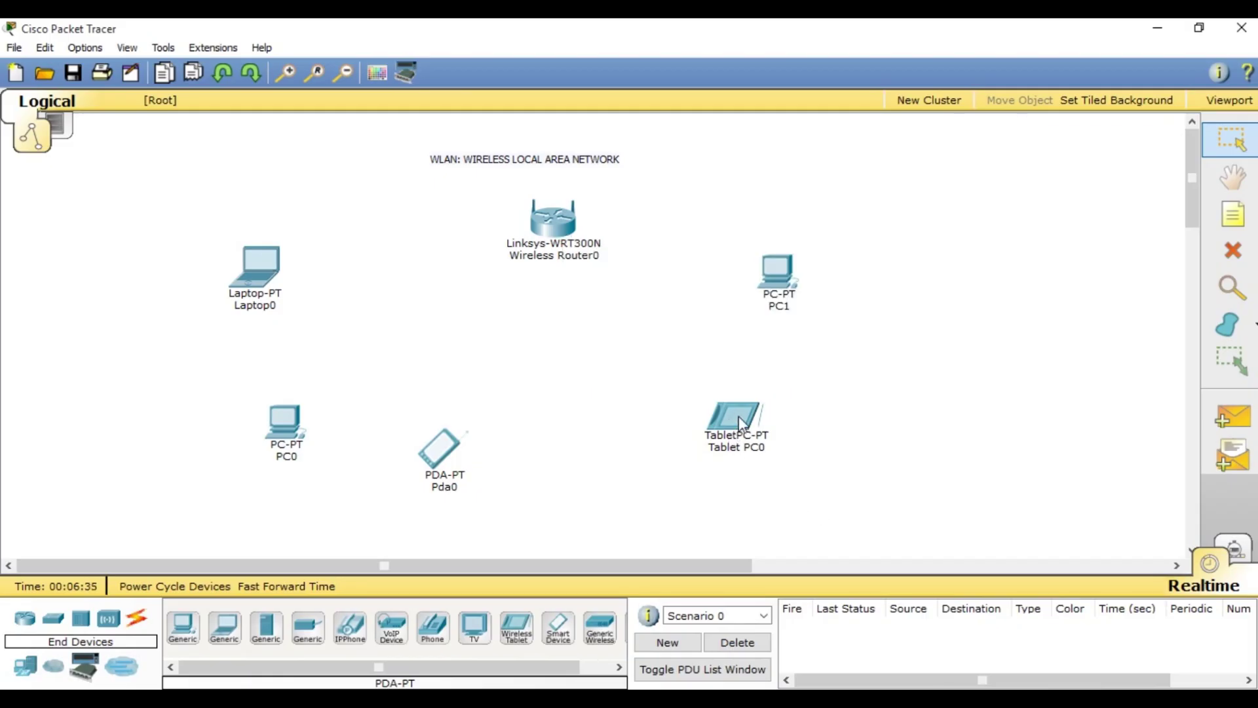
{"action": "mouse_move", "coordinate": [448, 456]}
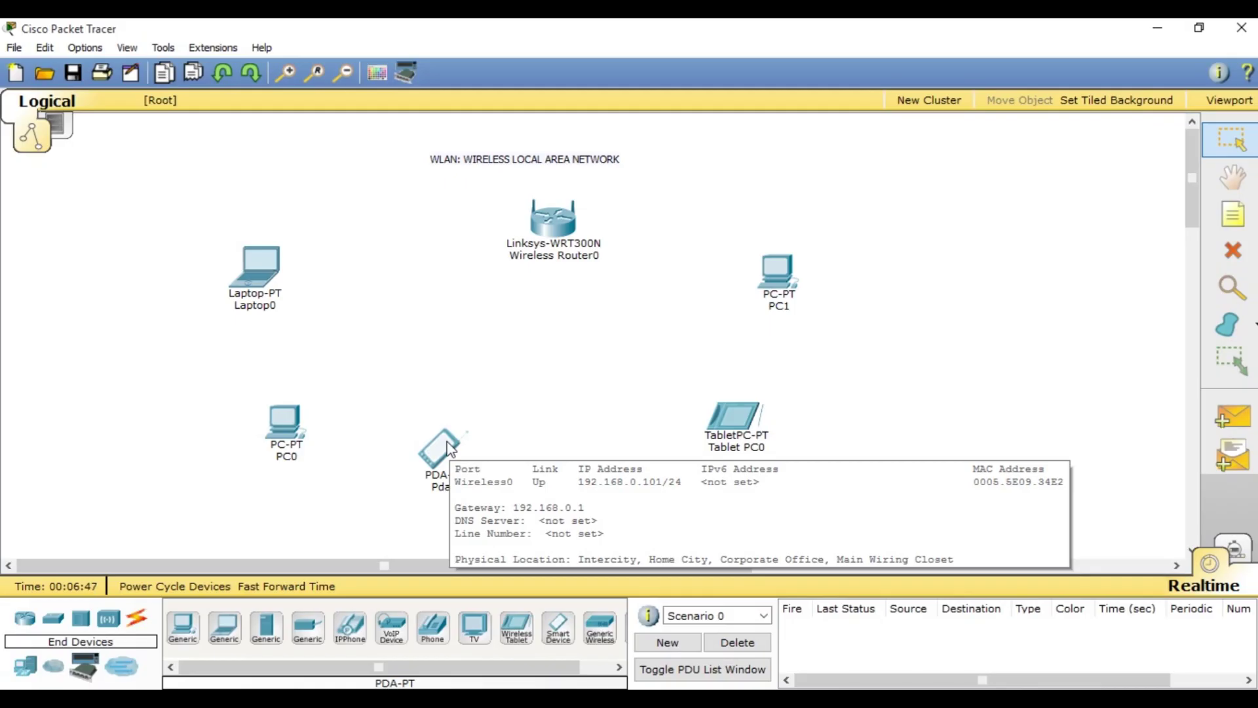
Step: Open Laptop0's Desktop, check IP Configuration, and try PC Wireless, which reports a missing wireless interface
{"action": "left_click", "coordinate": [253, 273]}
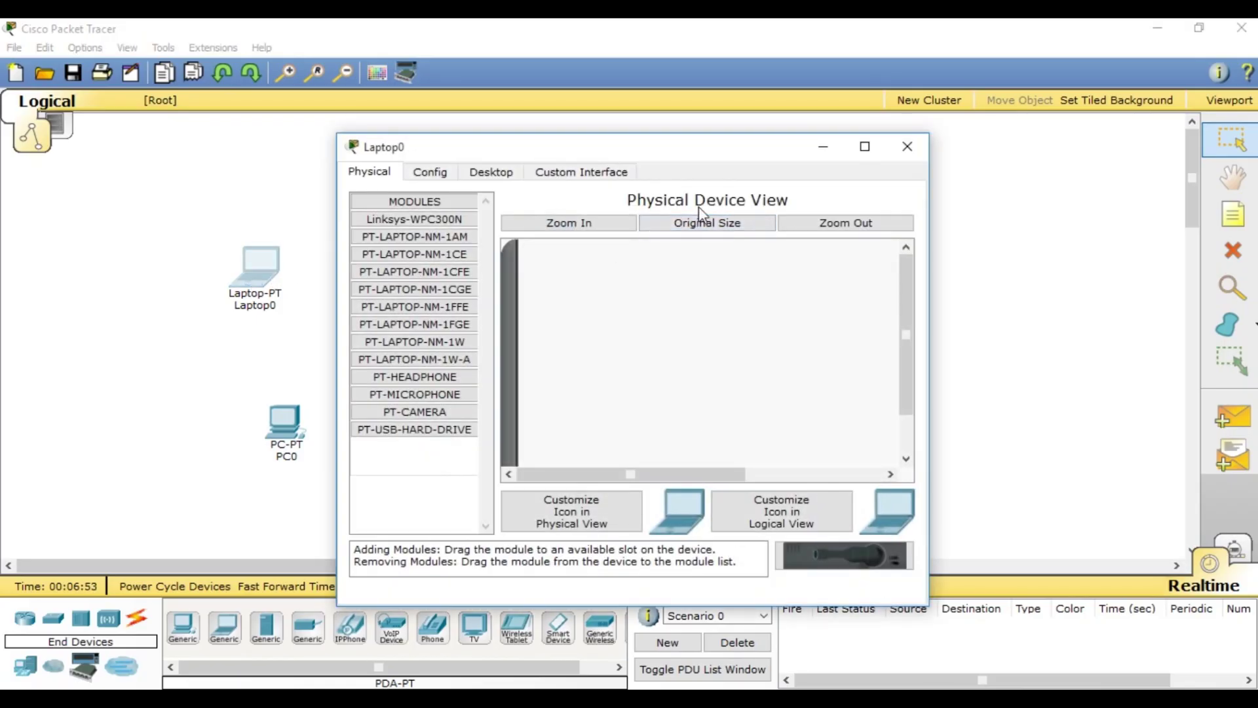
{"action": "left_click", "coordinate": [907, 146]}
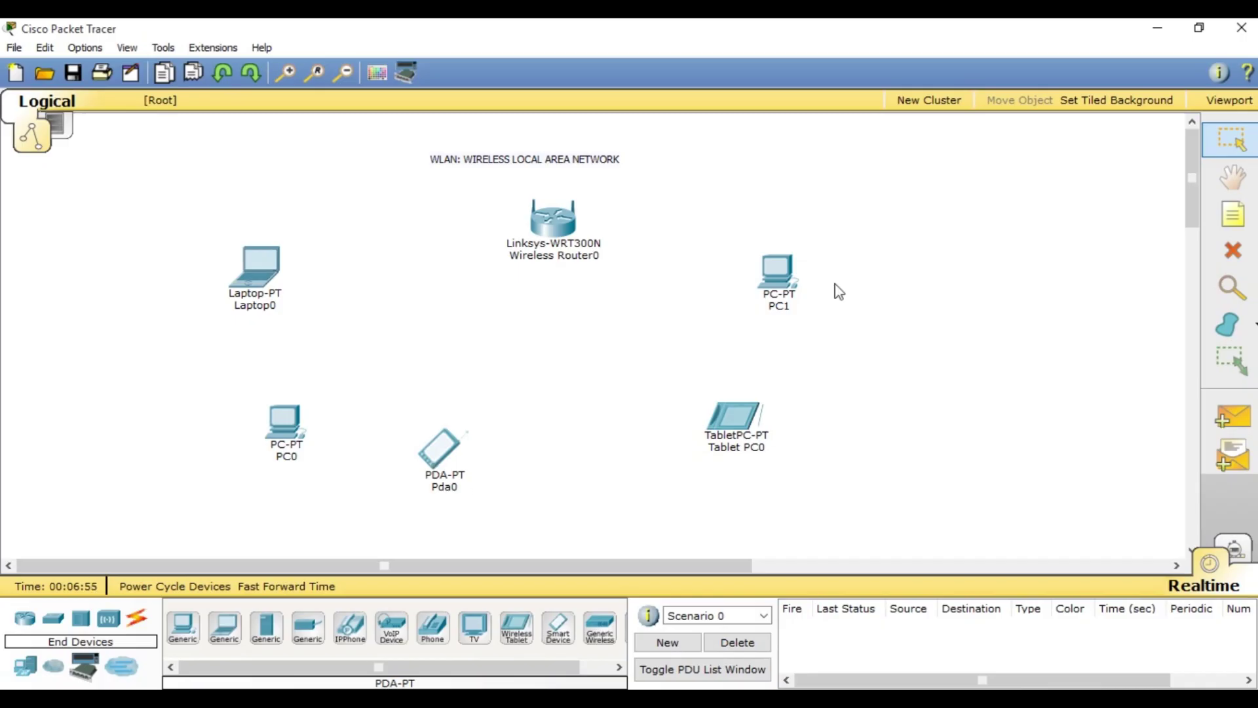
{"action": "left_click", "coordinate": [254, 276]}
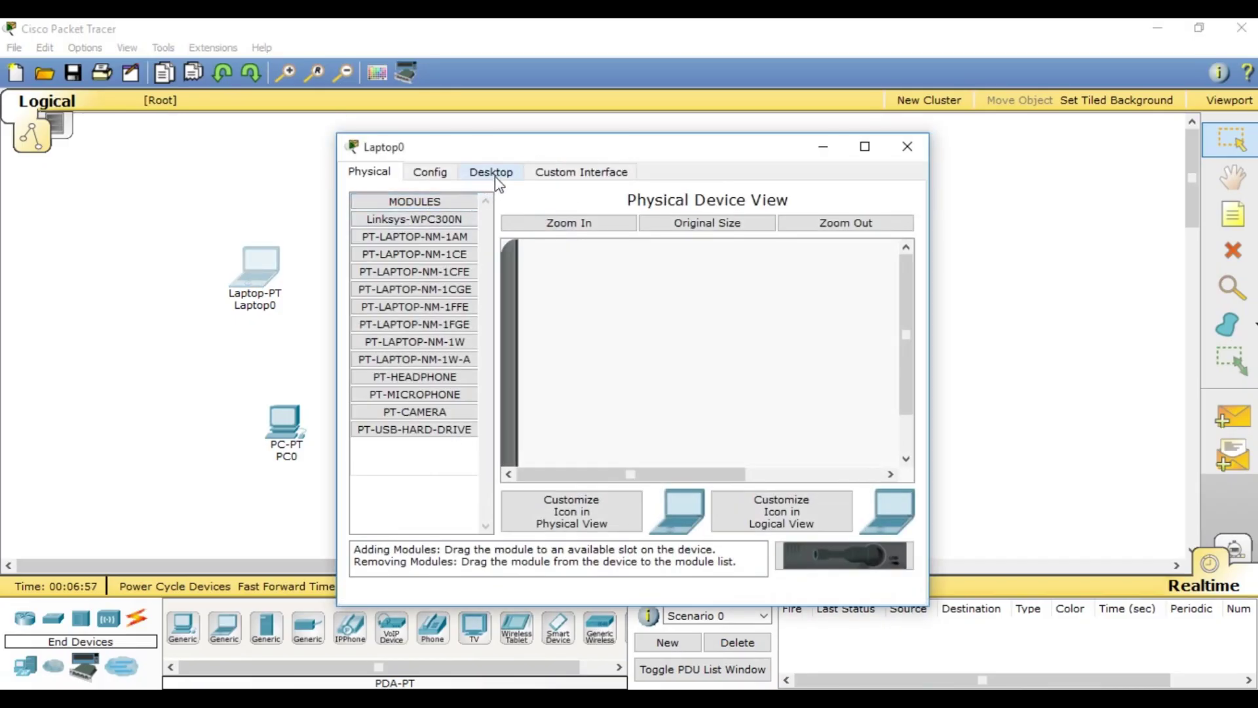
{"action": "left_click", "coordinate": [499, 178]}
{"action": "left_click", "coordinate": [427, 234]}
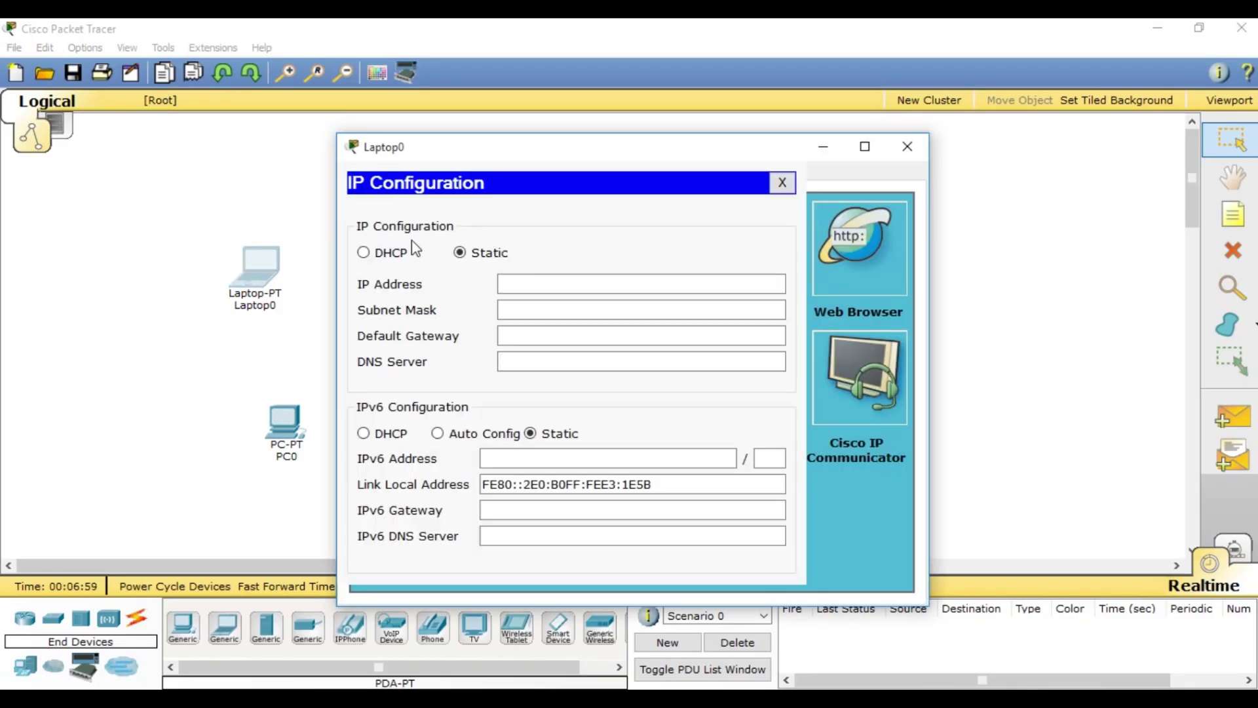
{"action": "left_click", "coordinate": [781, 183]}
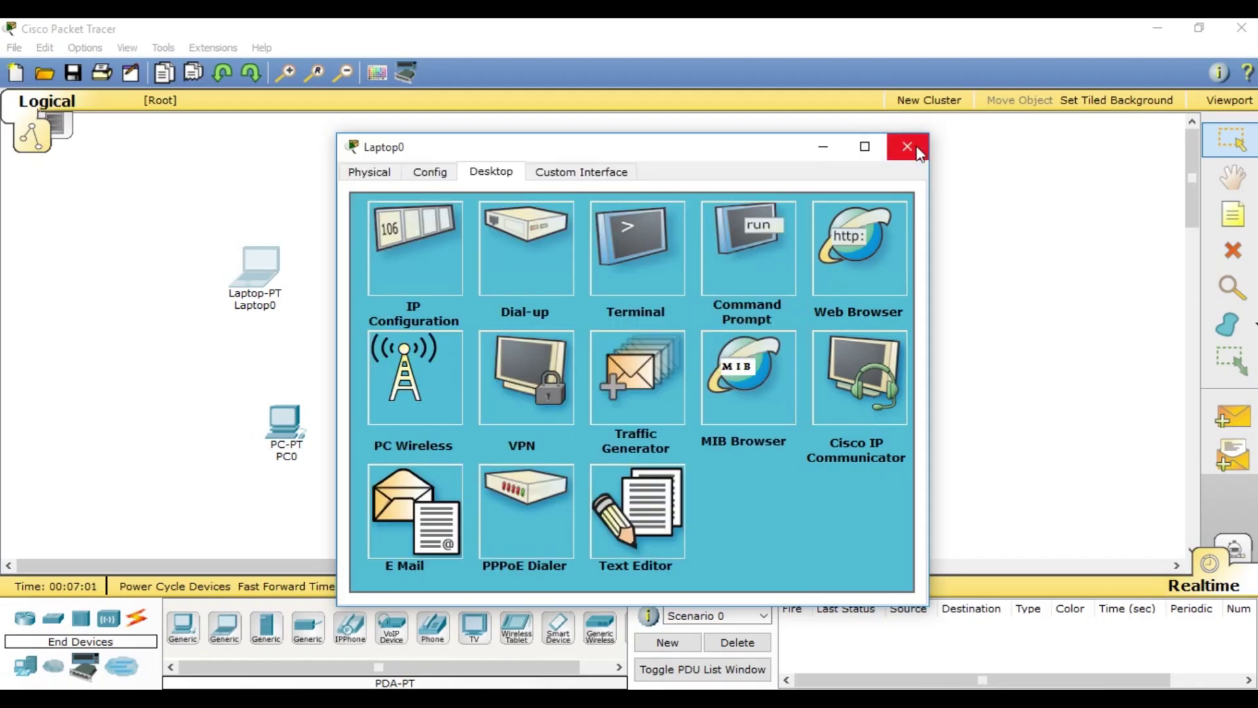
{"action": "left_click", "coordinate": [387, 386]}
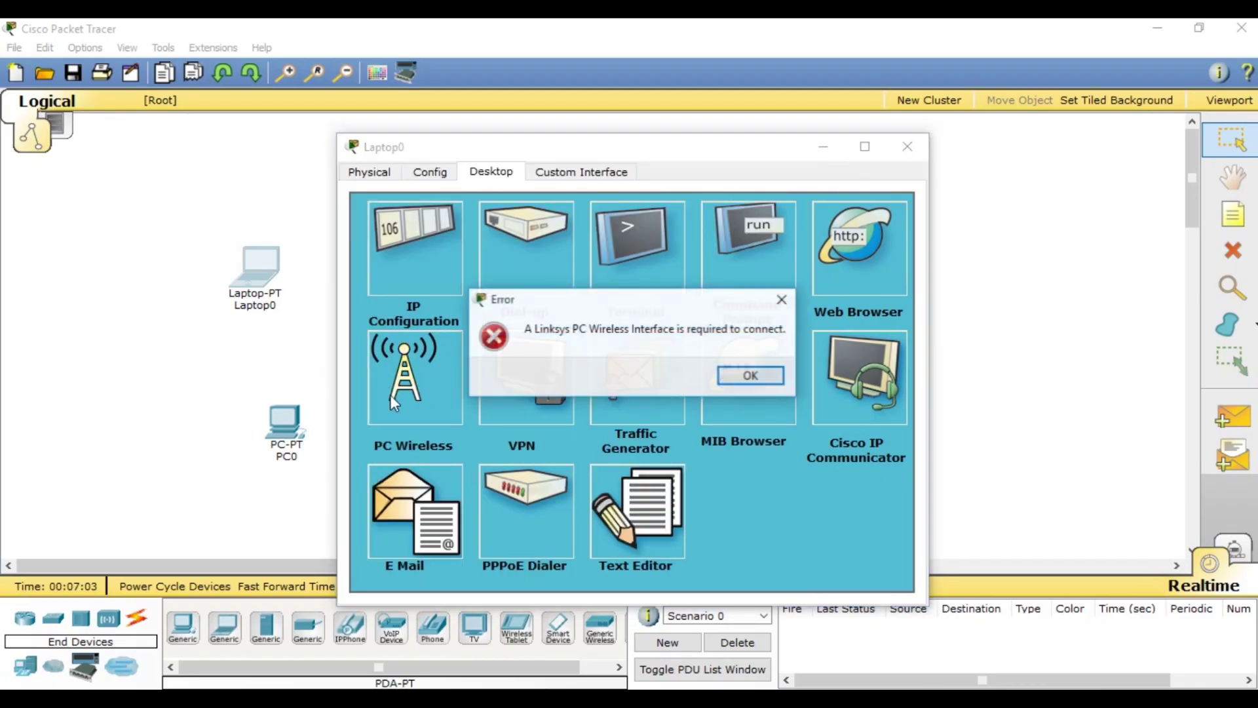
{"action": "left_click", "coordinate": [746, 374]}
Step: Reopen Laptop0 and retry PC Wireless, dismissing the missing wireless interface error again
{"action": "left_click", "coordinate": [739, 375]}
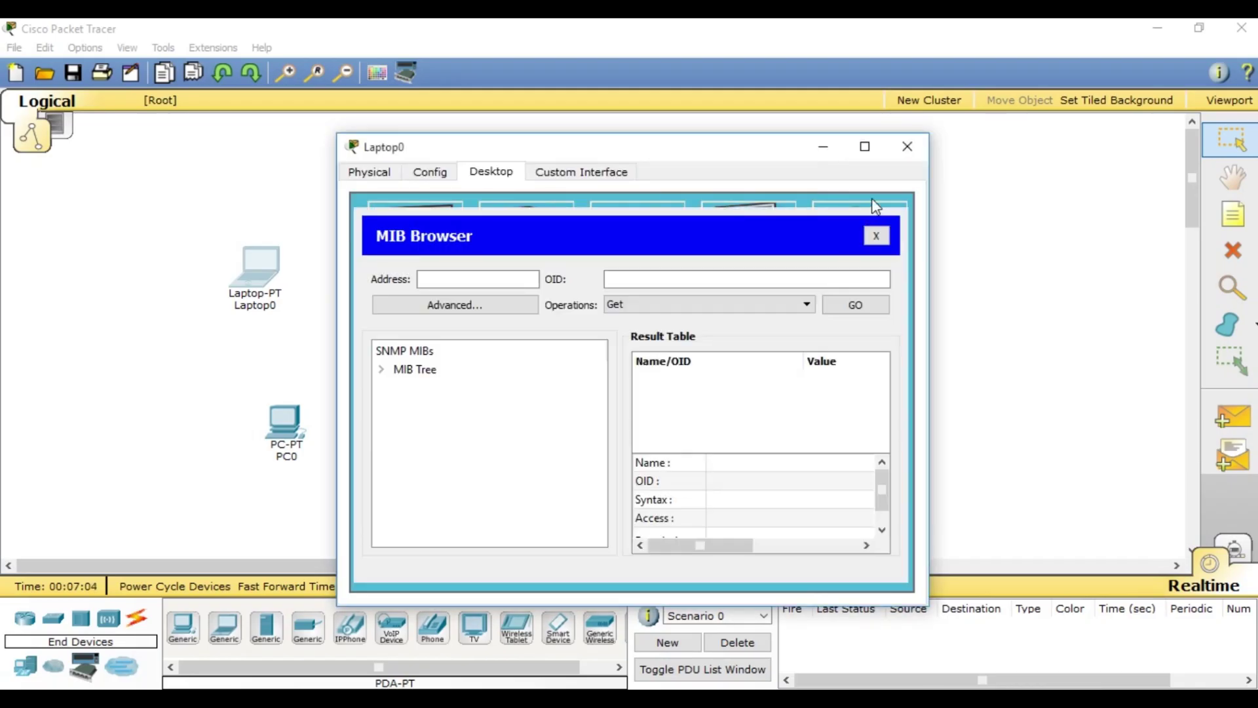
{"action": "left_click", "coordinate": [906, 146]}
{"action": "left_click", "coordinate": [247, 277]}
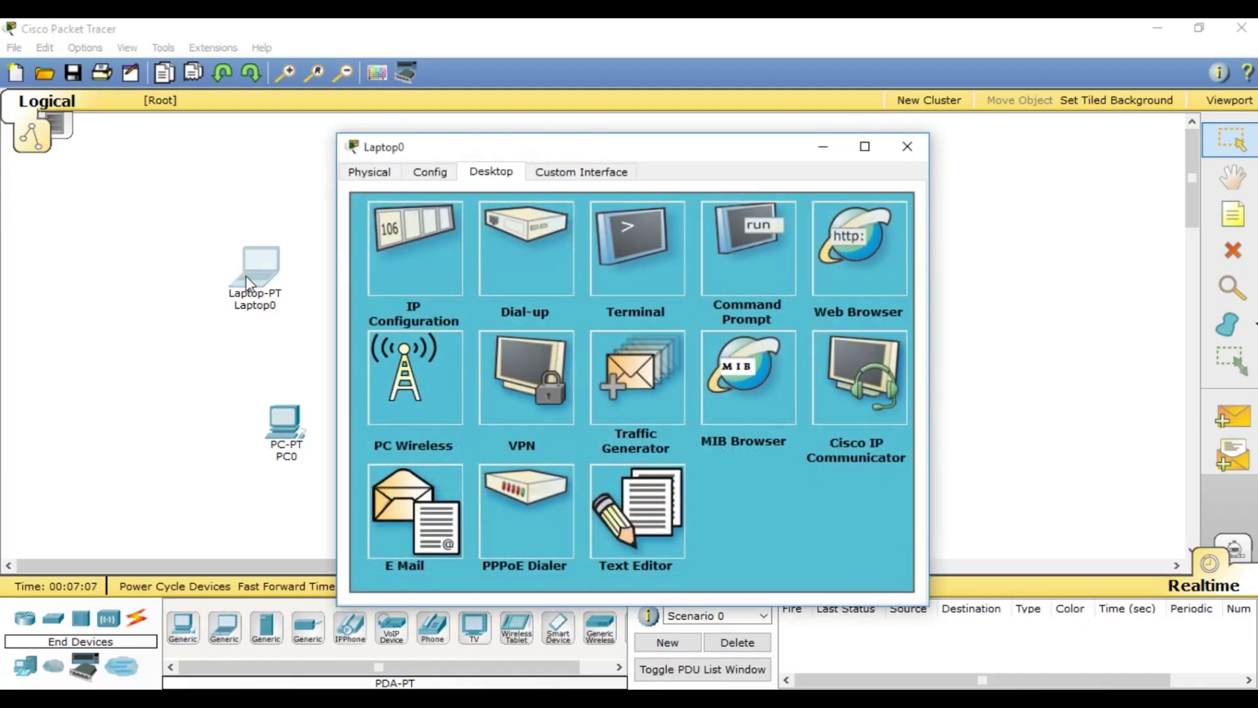
{"action": "left_click", "coordinate": [416, 378]}
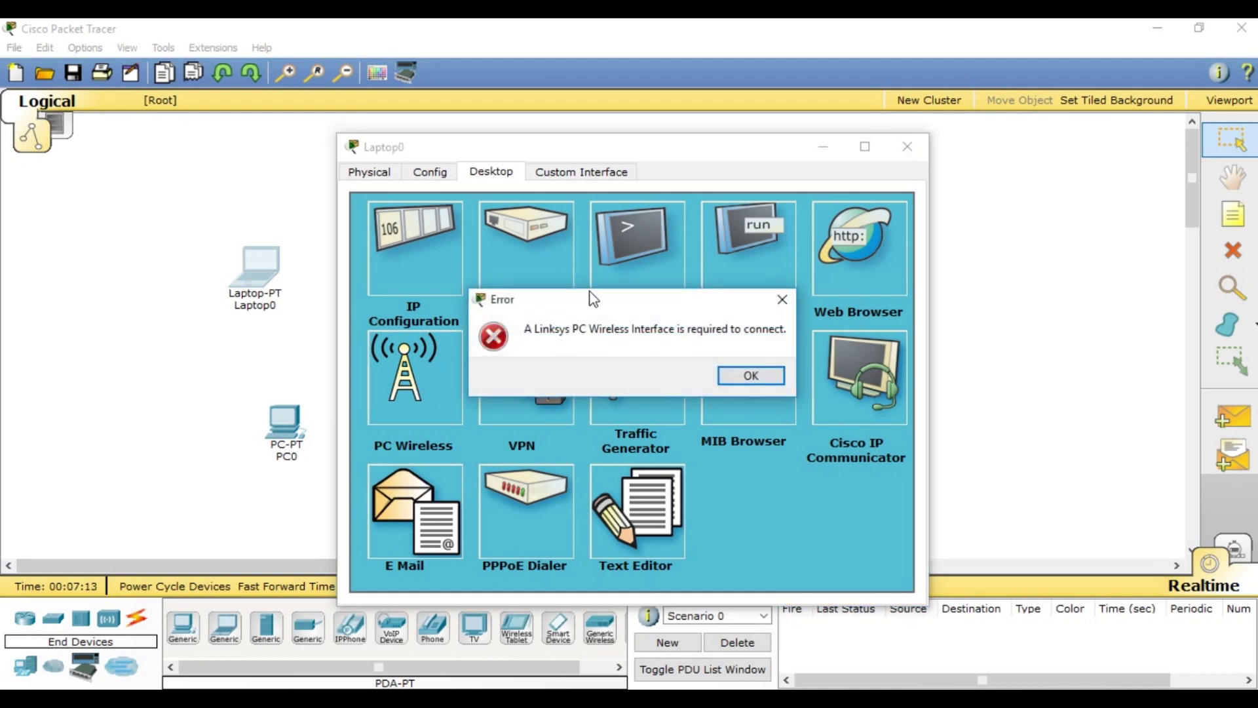
{"action": "left_click_drag", "start_coordinate": [592, 299], "coordinate": [661, 235]}
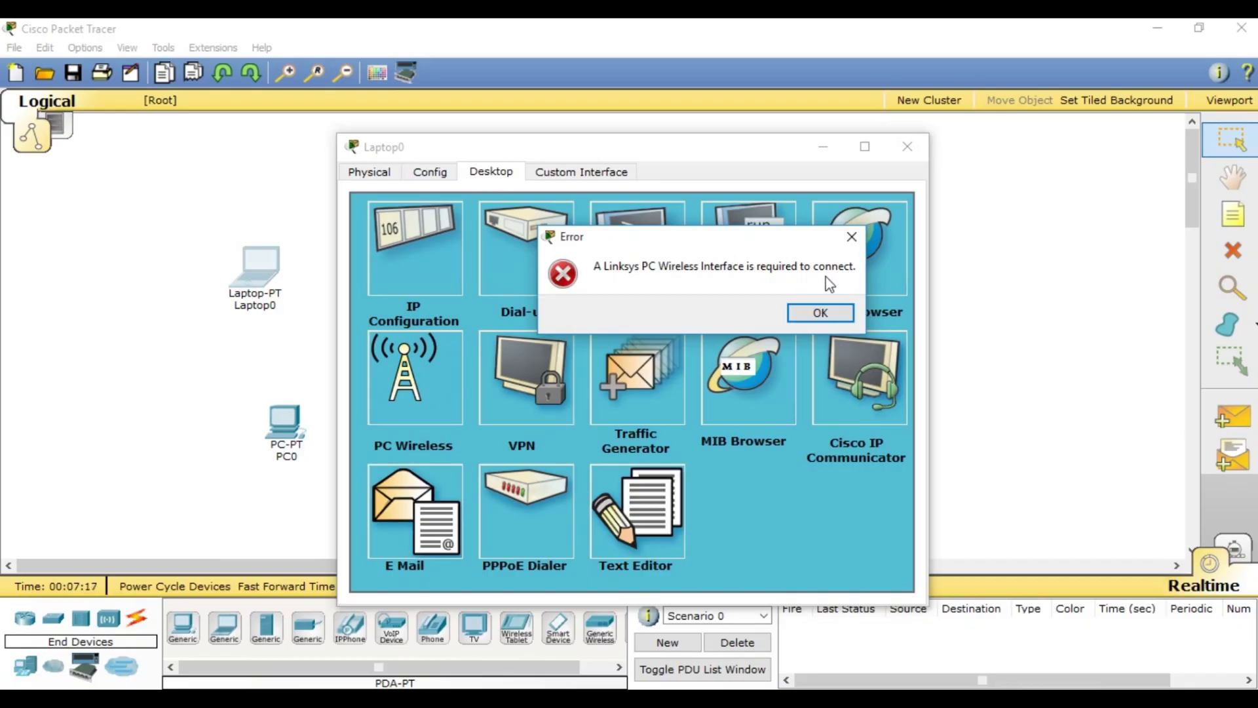
{"action": "left_click", "coordinate": [853, 237]}
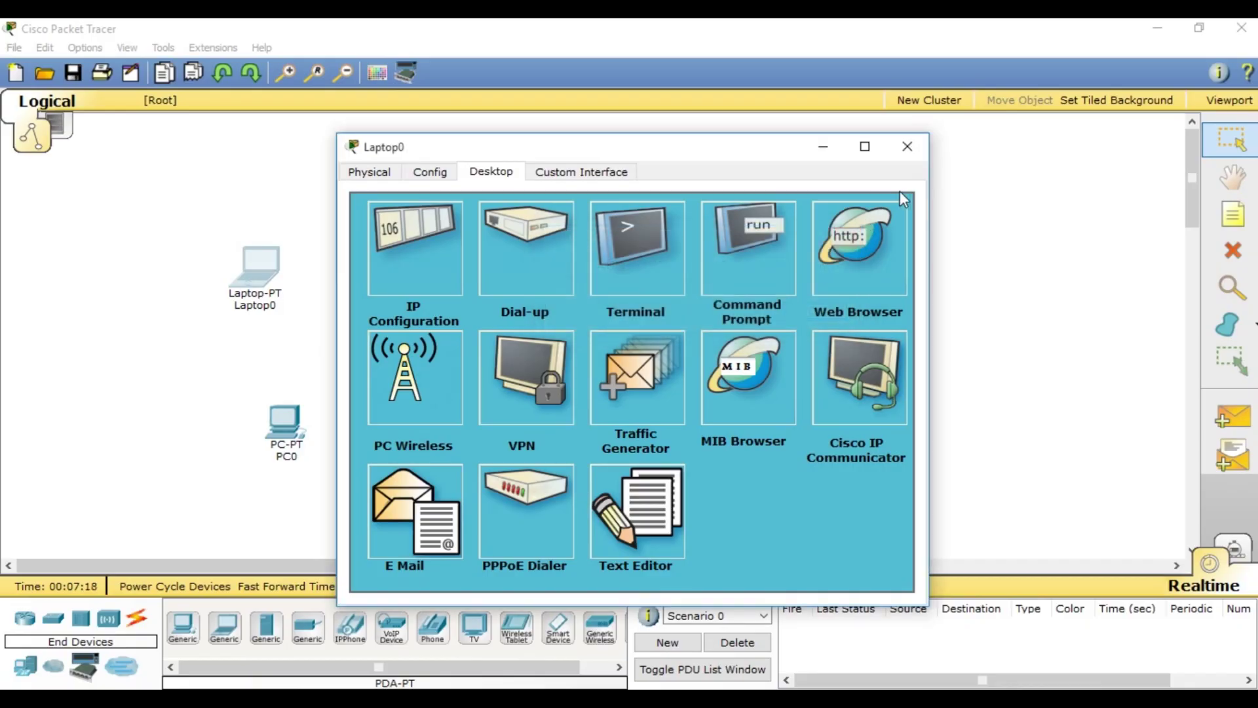
Step: Retry PC Wireless once more, then settle on Laptop0's Physical view listing available modules
{"action": "left_click", "coordinate": [369, 177]}
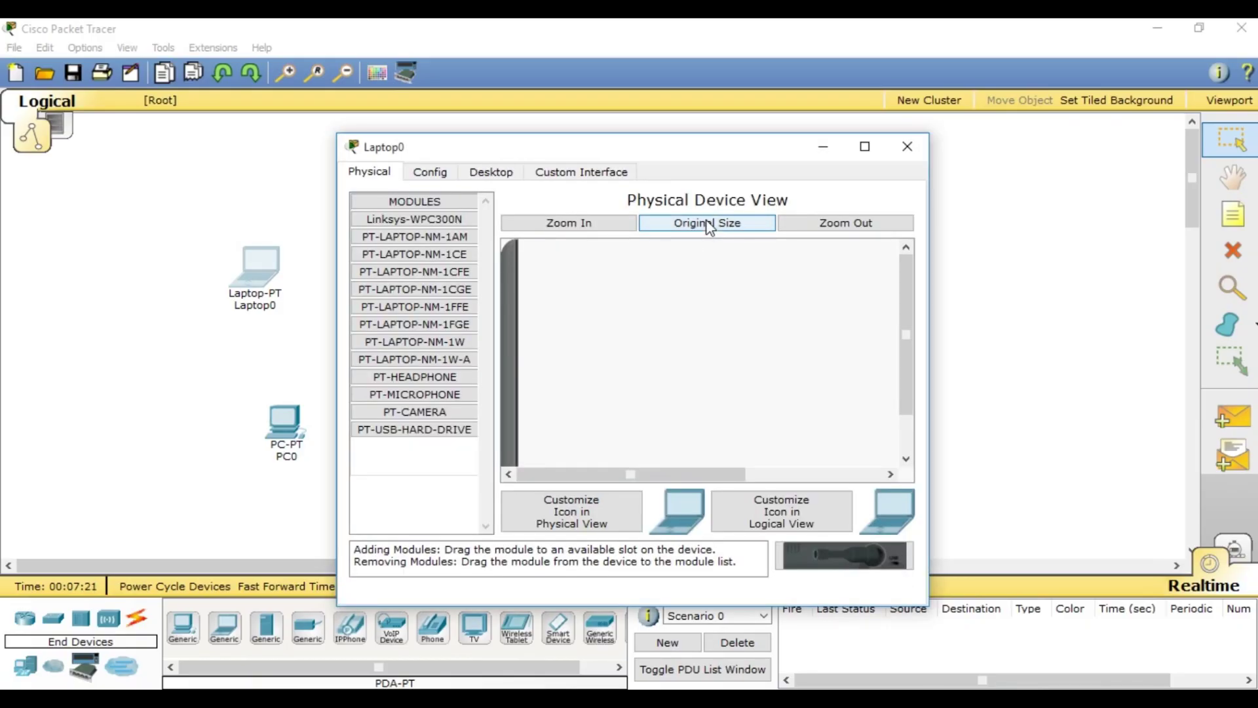
{"action": "left_click", "coordinate": [492, 173]}
{"action": "left_click", "coordinate": [418, 413]}
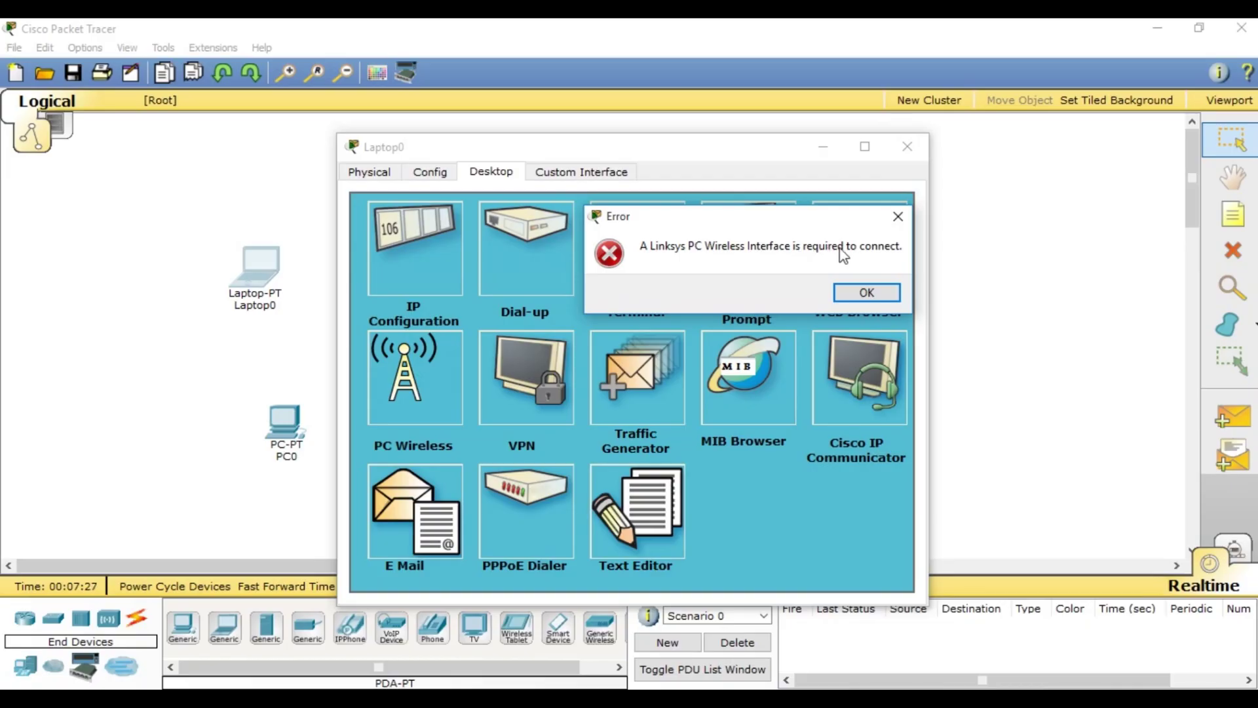
{"action": "left_click", "coordinate": [900, 221]}
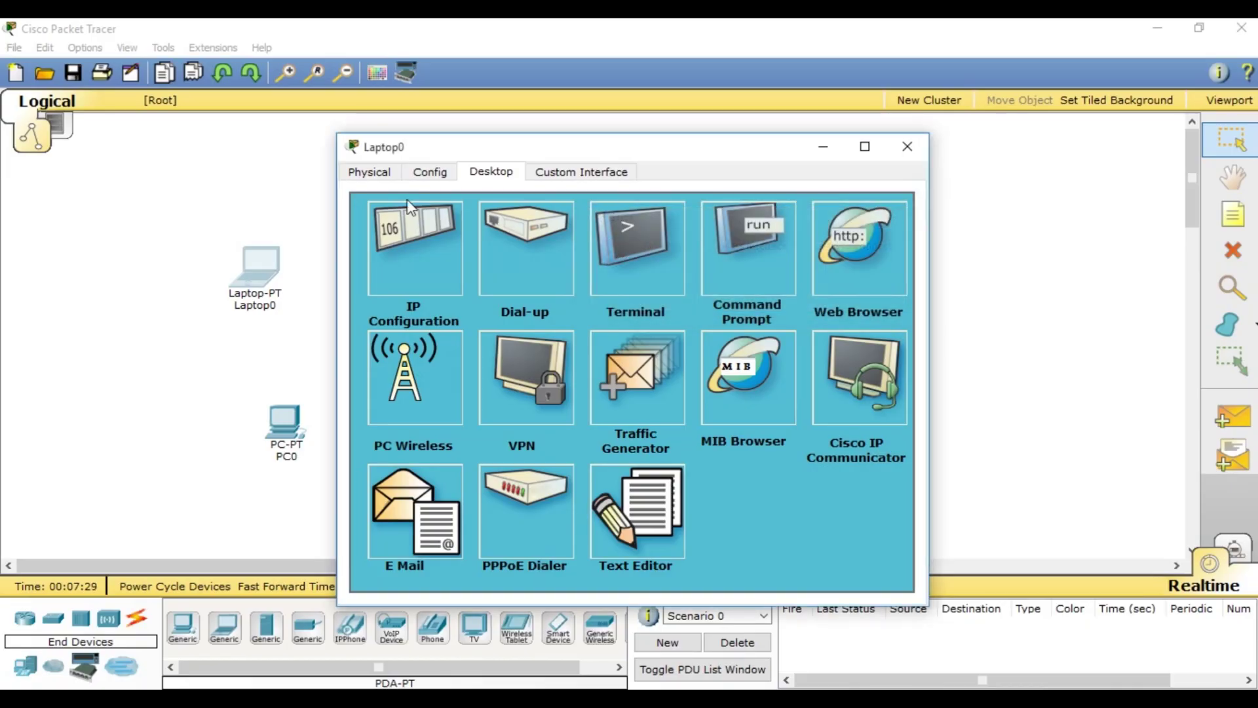
{"action": "left_click", "coordinate": [369, 171]}
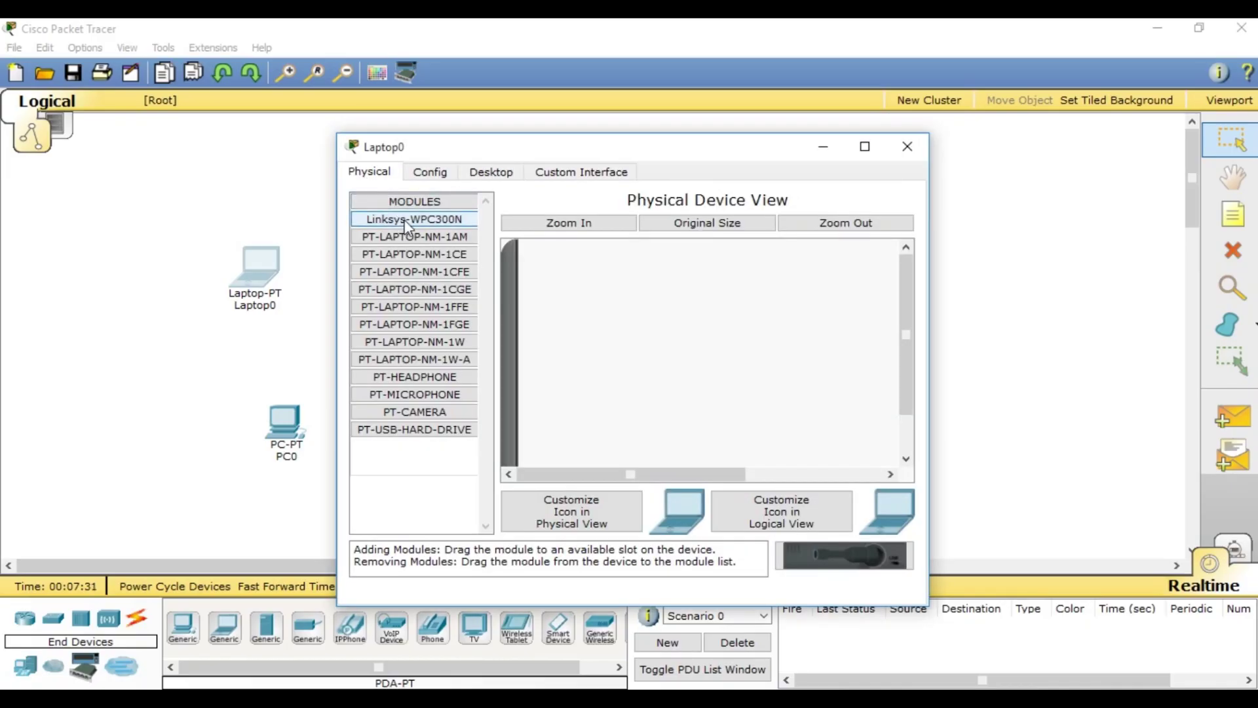
Step: Swap Laptop0's wired module for a Linksys-WPC300N card, power the laptop on, and close its window
{"action": "scroll", "coordinate": [698, 367], "scroll_direction": "down", "scroll_amount": 3}
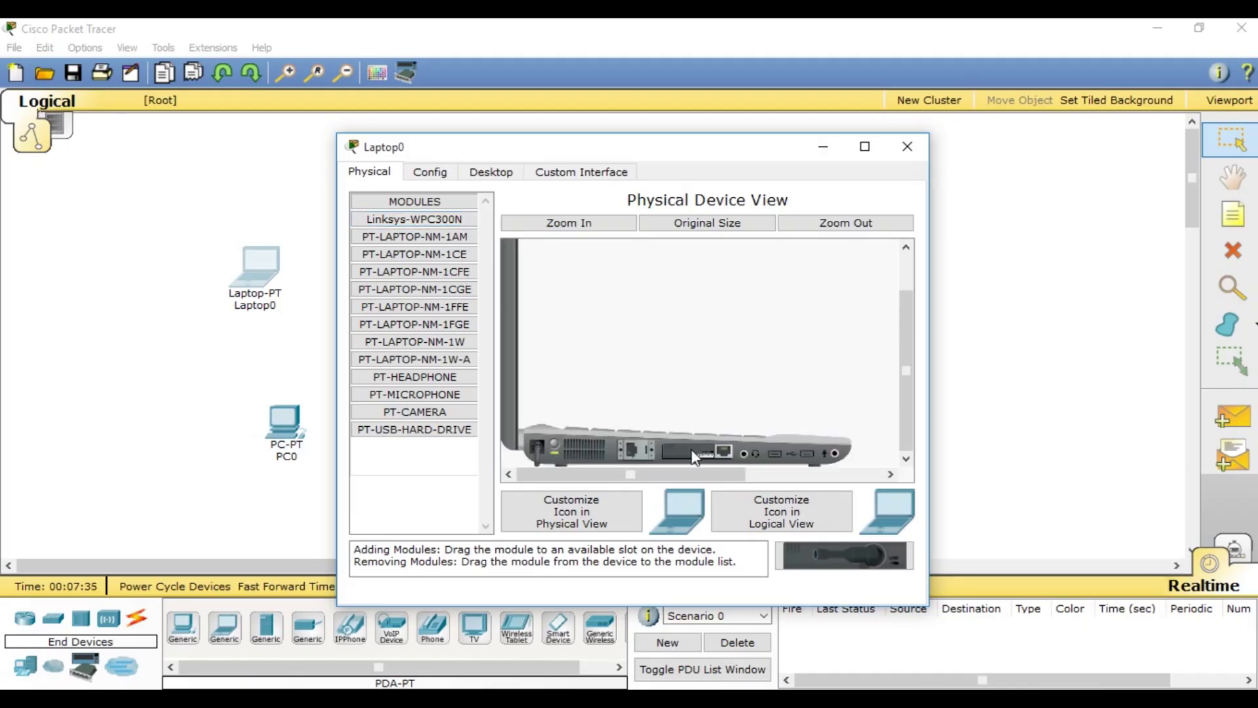
{"action": "left_click_drag", "start_coordinate": [698, 453], "coordinate": [659, 455]}
{"action": "left_click_drag", "start_coordinate": [665, 454], "coordinate": [405, 438]}
{"action": "left_click", "coordinate": [394, 222]}
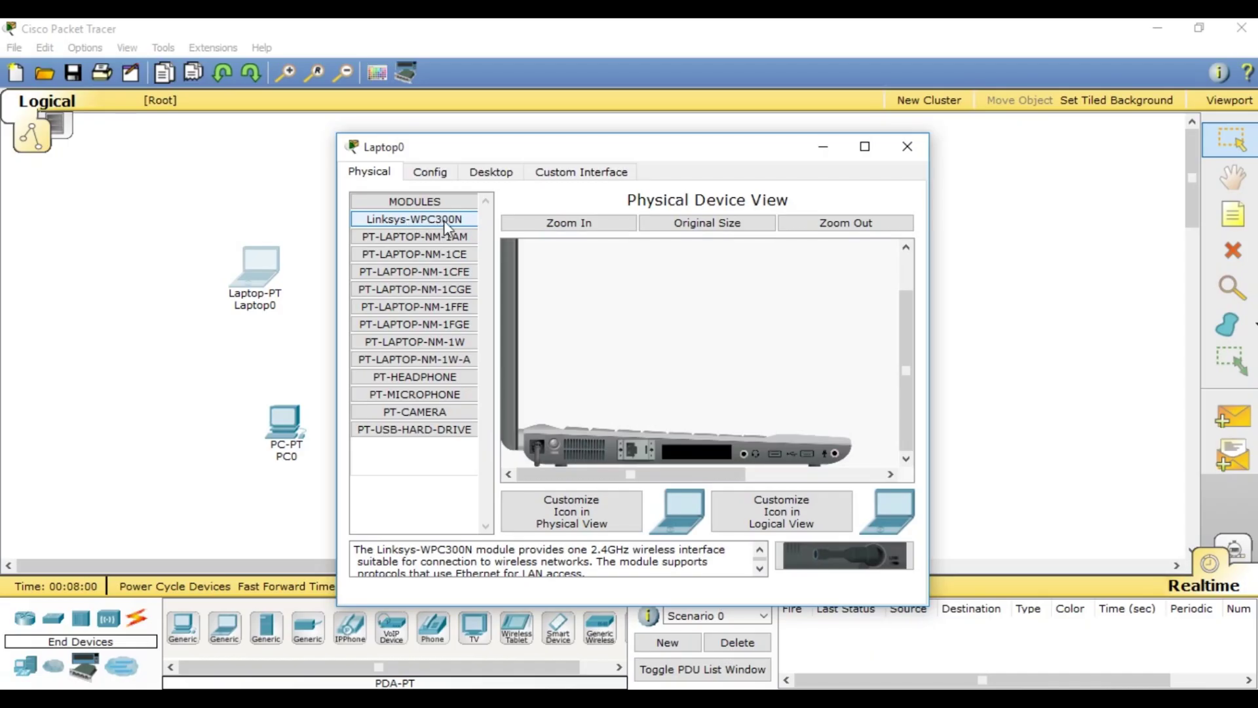
{"action": "left_click_drag", "start_coordinate": [441, 220], "coordinate": [721, 466]}
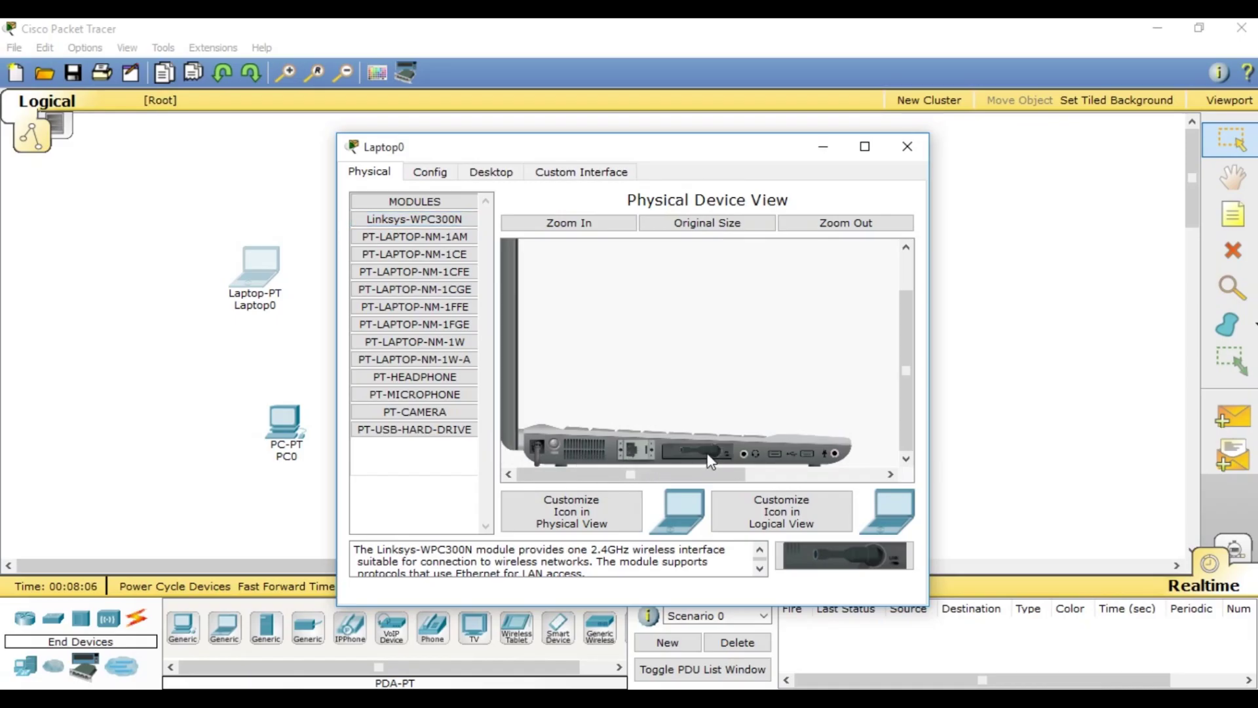
{"action": "left_click", "coordinate": [553, 444]}
{"action": "left_click", "coordinate": [907, 146]}
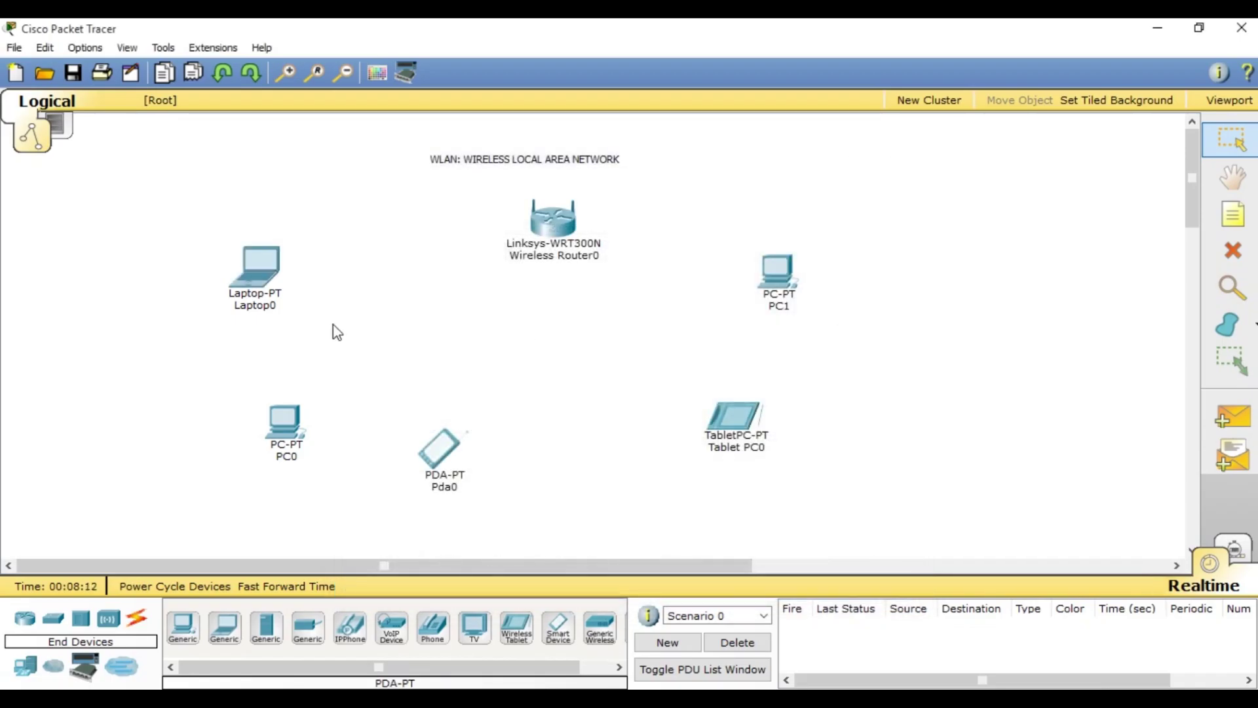
Step: In Laptop0's PC Wireless utility, scan for networks and start connecting to the router's WPA2 network
{"action": "left_click", "coordinate": [261, 273]}
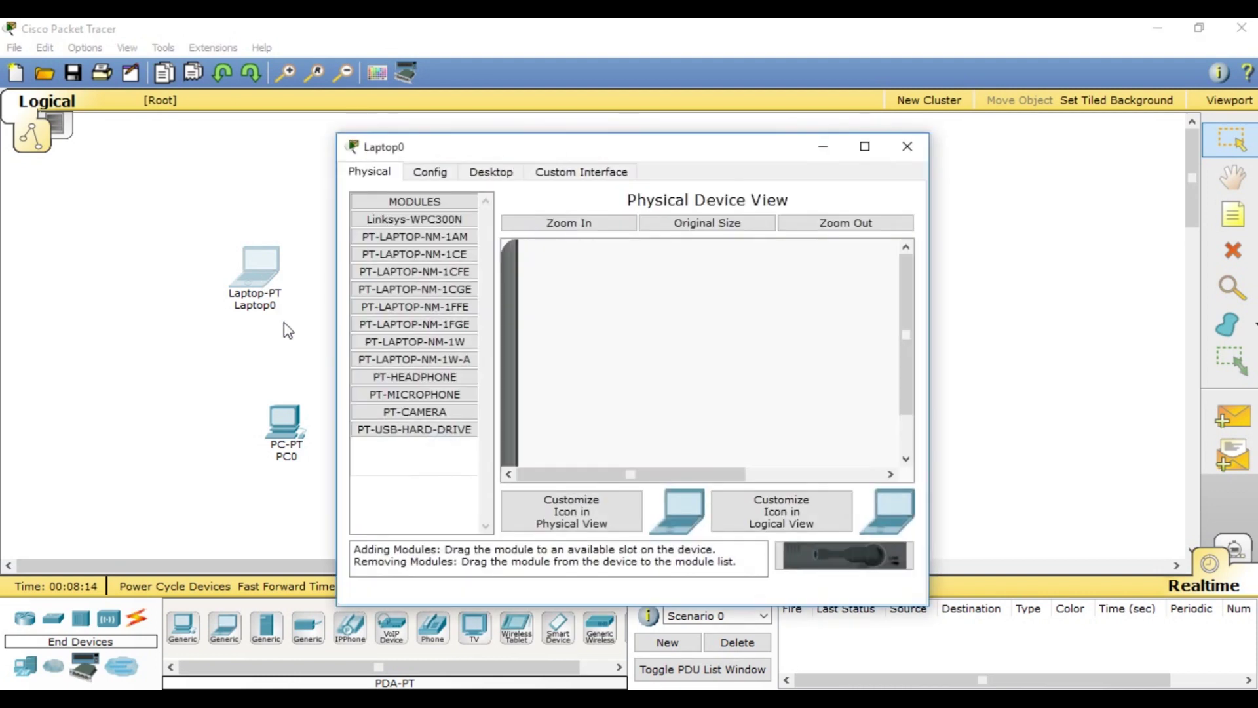
{"action": "left_click", "coordinate": [496, 174]}
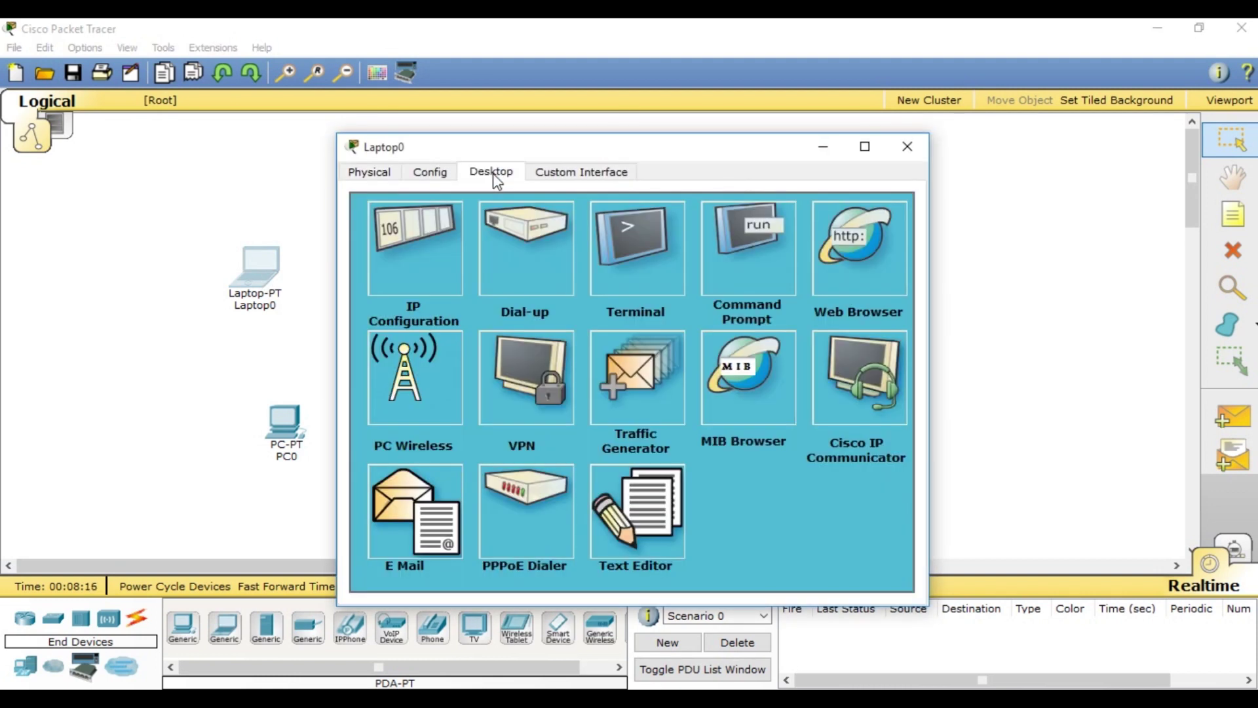
{"action": "left_click", "coordinate": [401, 396]}
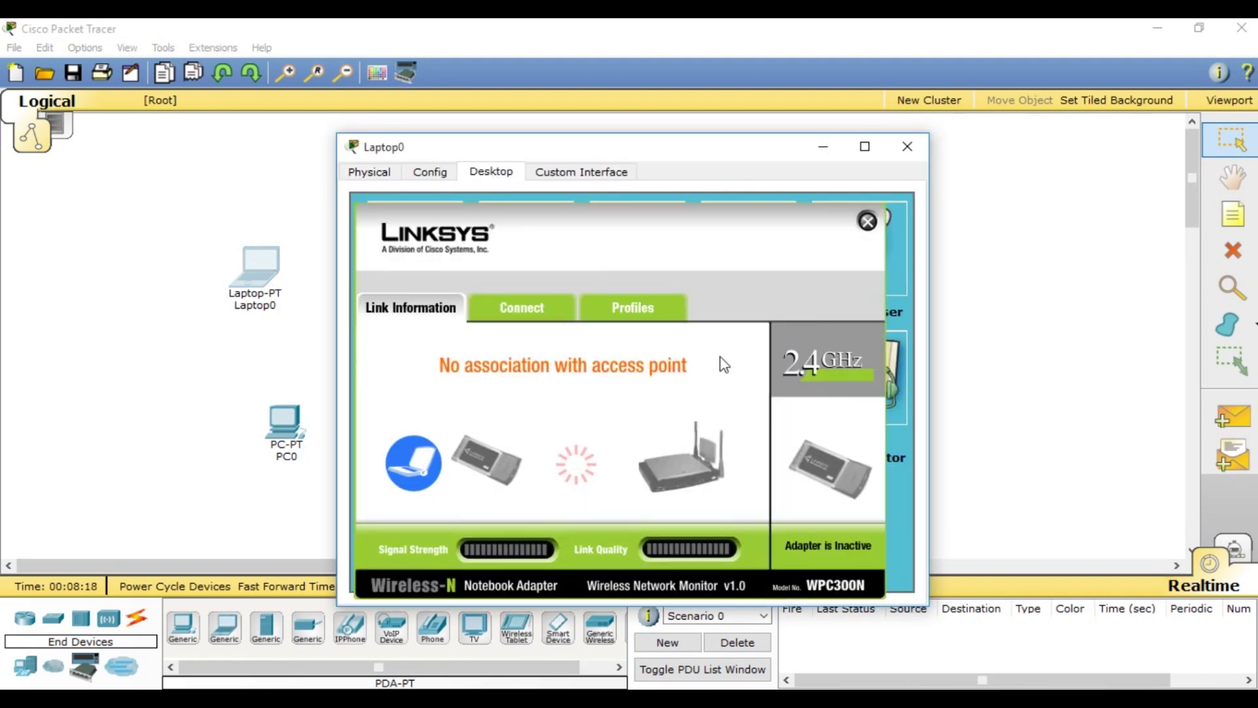
{"action": "left_click_drag", "start_coordinate": [635, 146], "coordinate": [823, 84]}
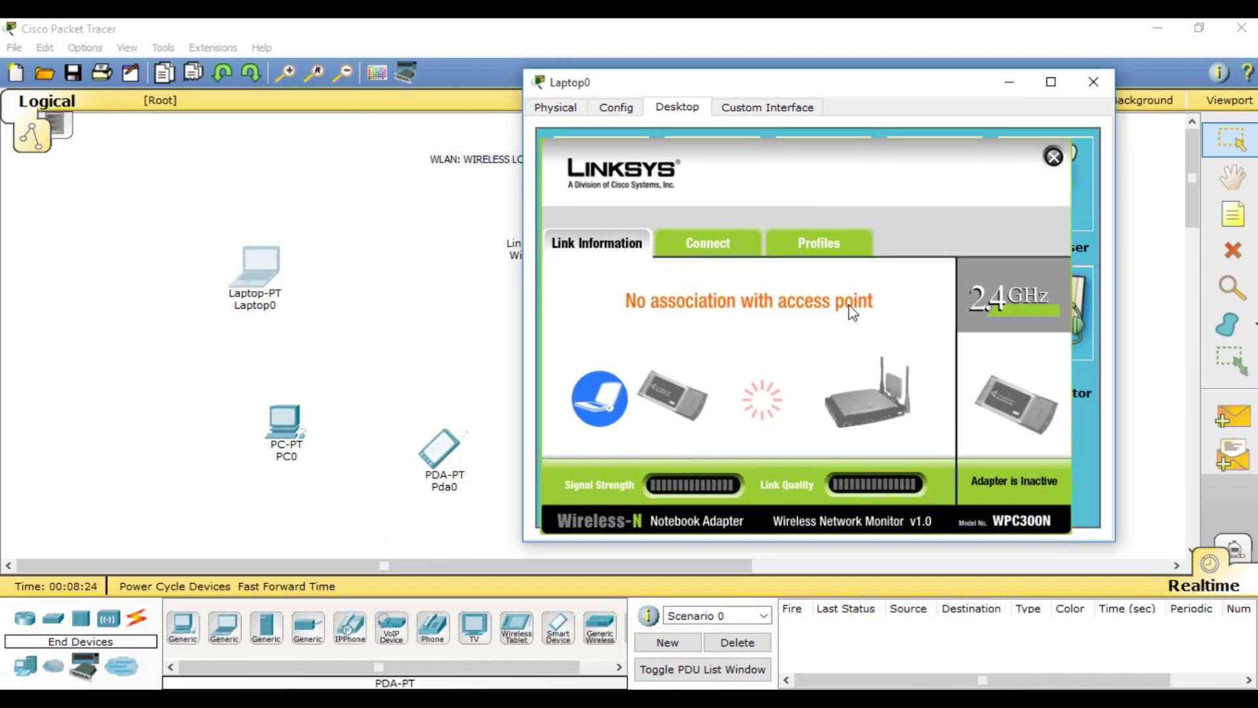
{"action": "left_click", "coordinate": [713, 249]}
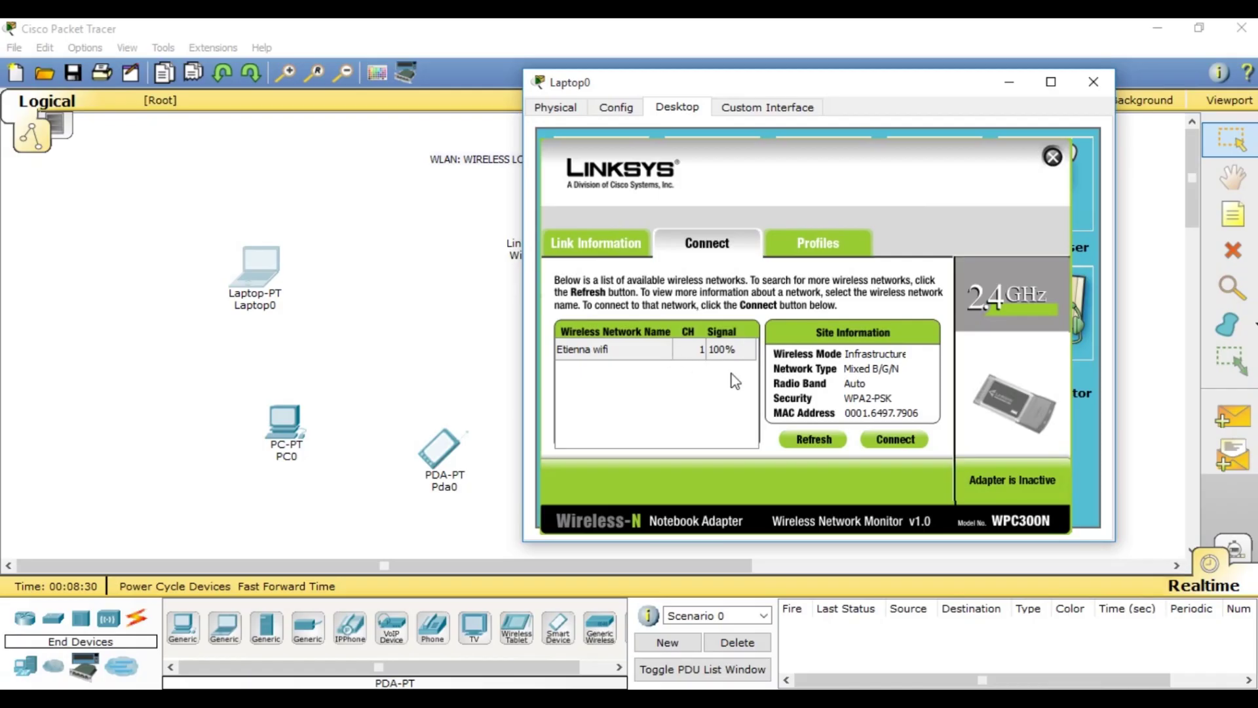
{"action": "left_click_drag", "start_coordinate": [714, 92], "coordinate": [444, 84]}
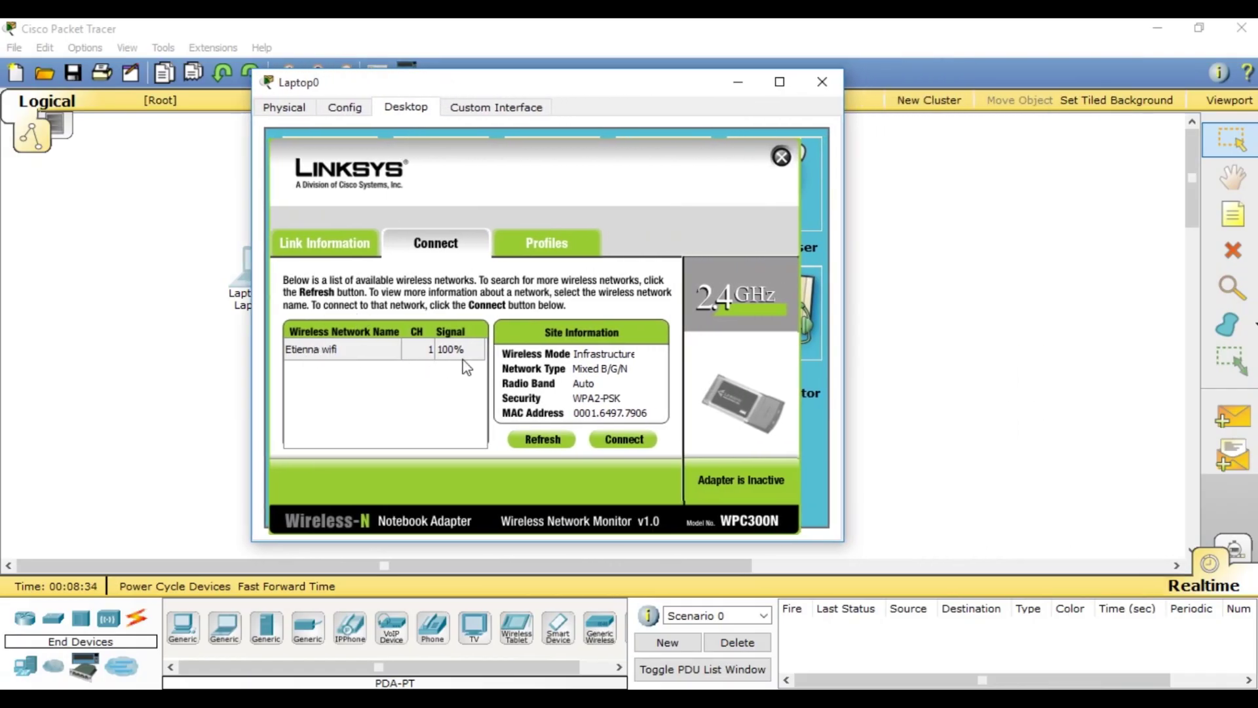
{"action": "left_click", "coordinate": [386, 352]}
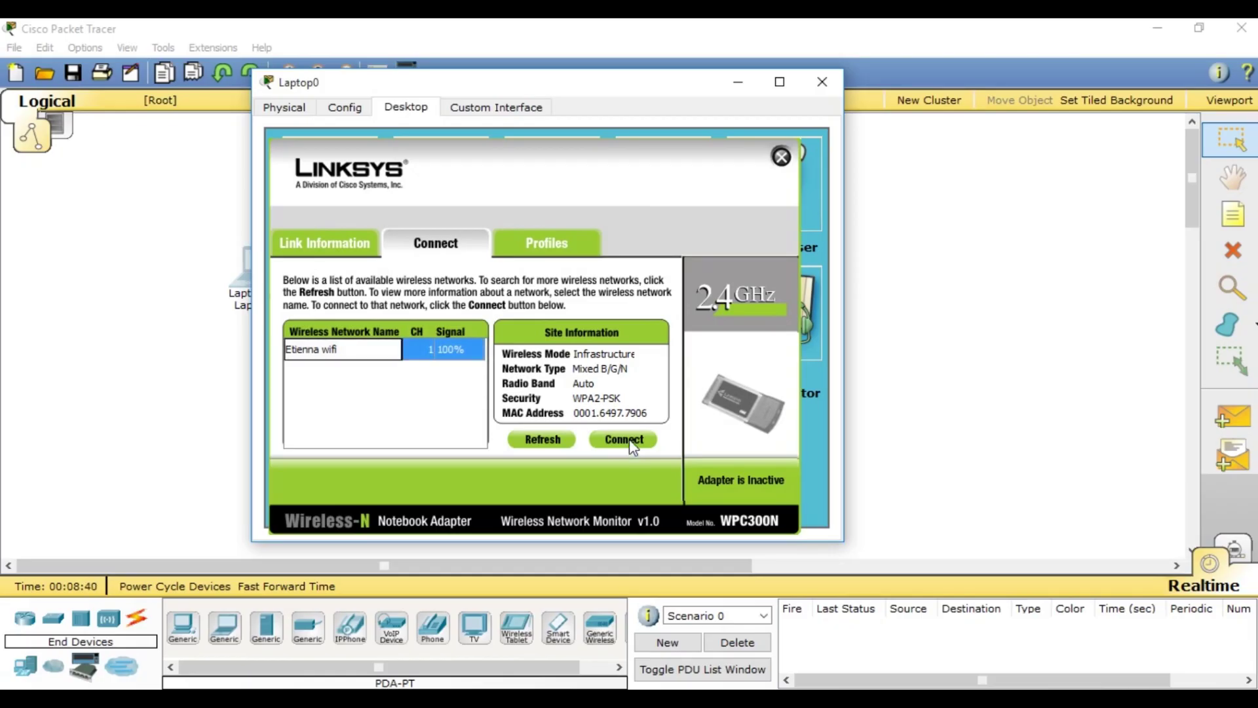
{"action": "left_click", "coordinate": [627, 438]}
Step: Enter the WPA2-Personal pre-shared key on Laptop0, connect, and move the window aside
{"action": "left_click", "coordinate": [377, 359]}
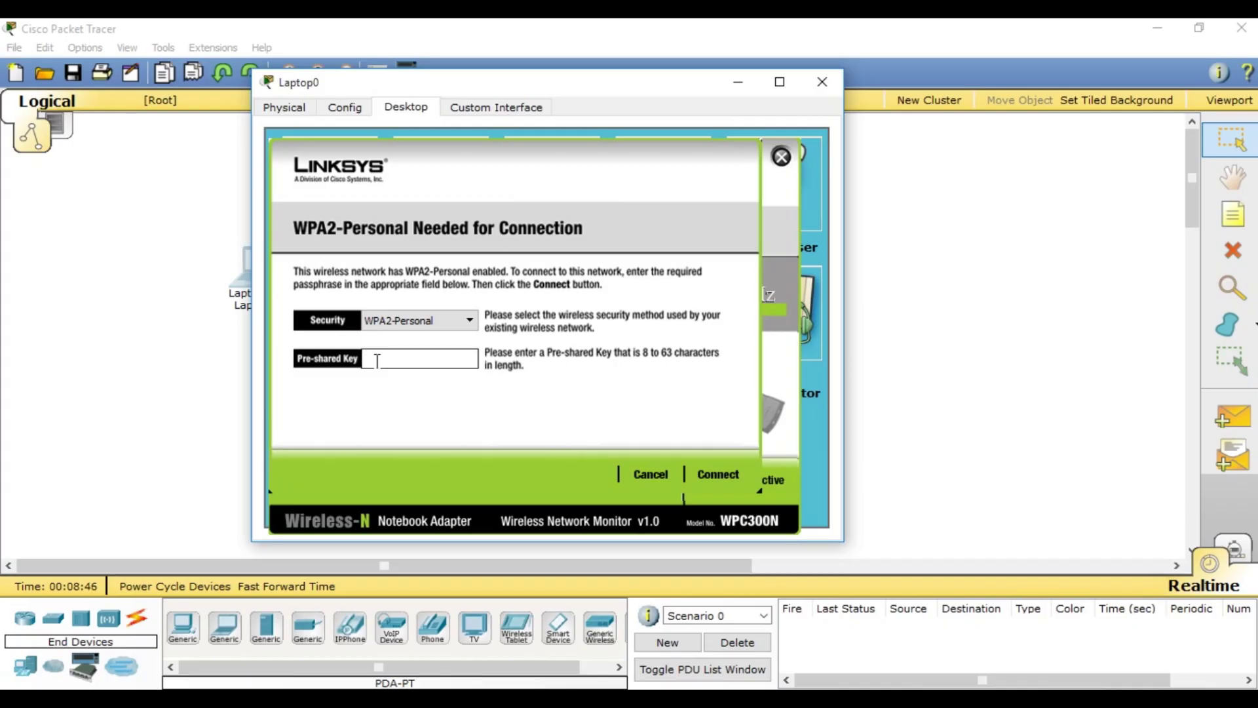
{"action": "type", "text": "etienne"}
{"action": "type", "text": "@"}
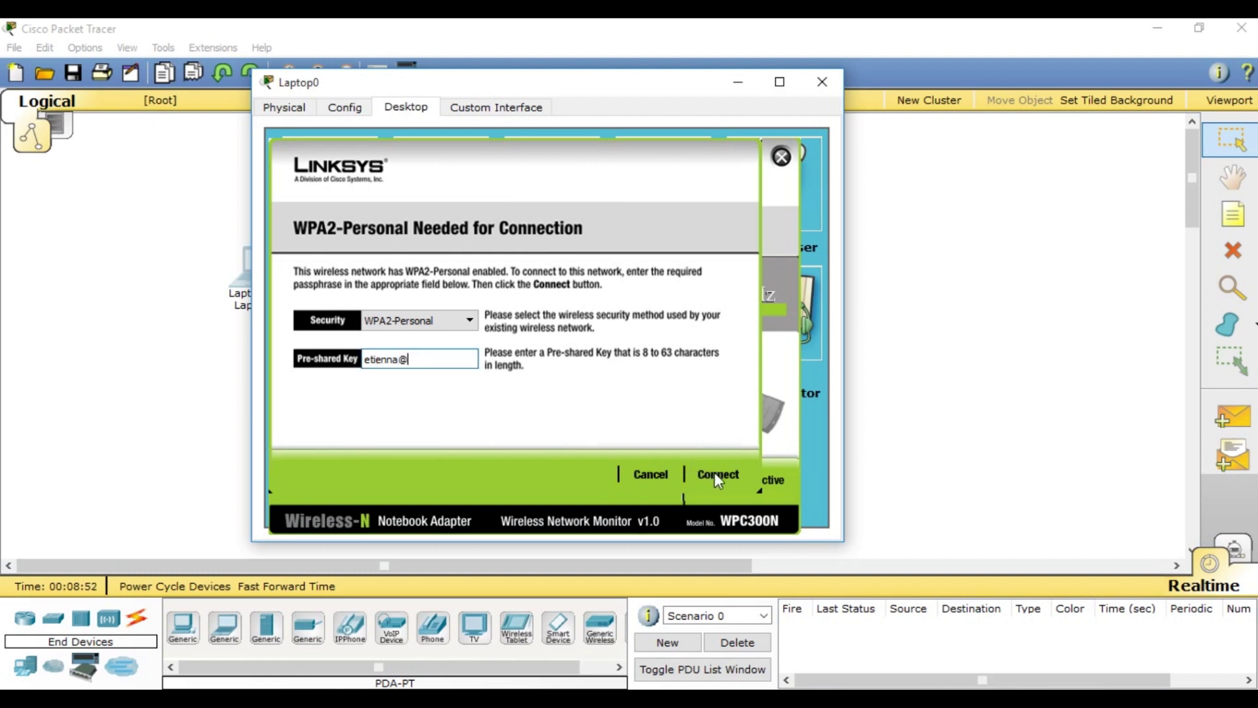
{"action": "left_click", "coordinate": [717, 473]}
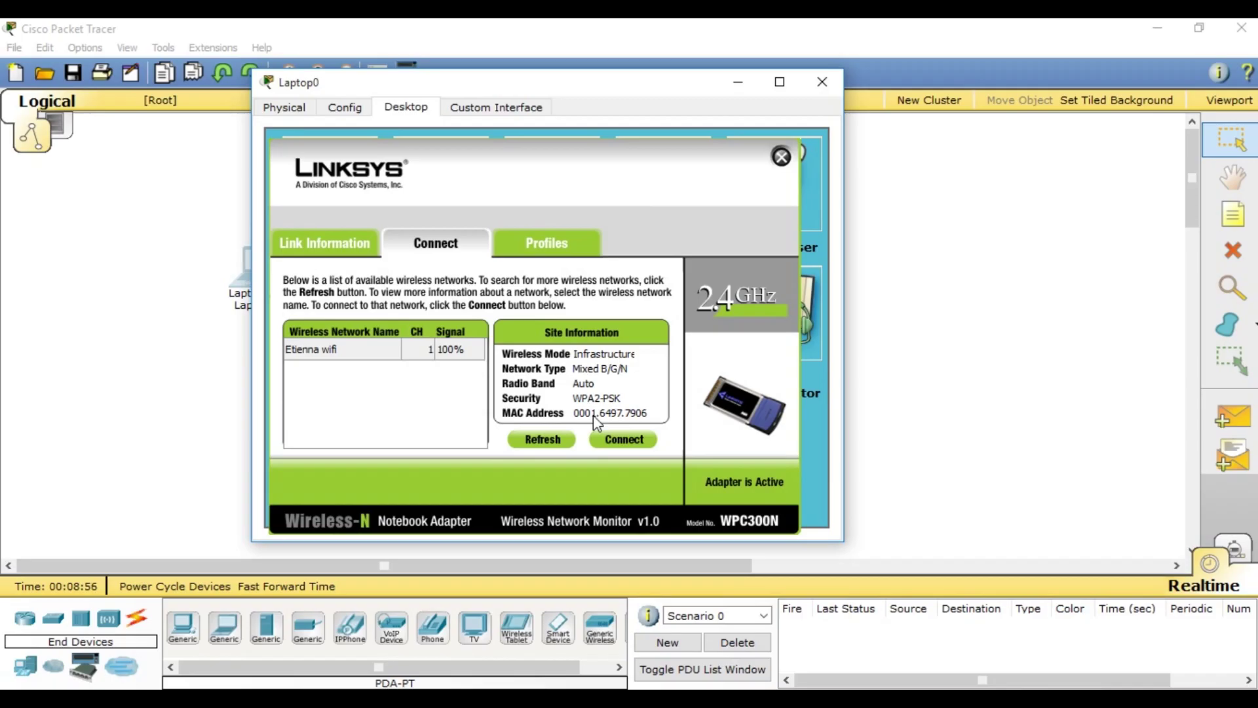
{"action": "left_click_drag", "start_coordinate": [584, 84], "coordinate": [739, 102]}
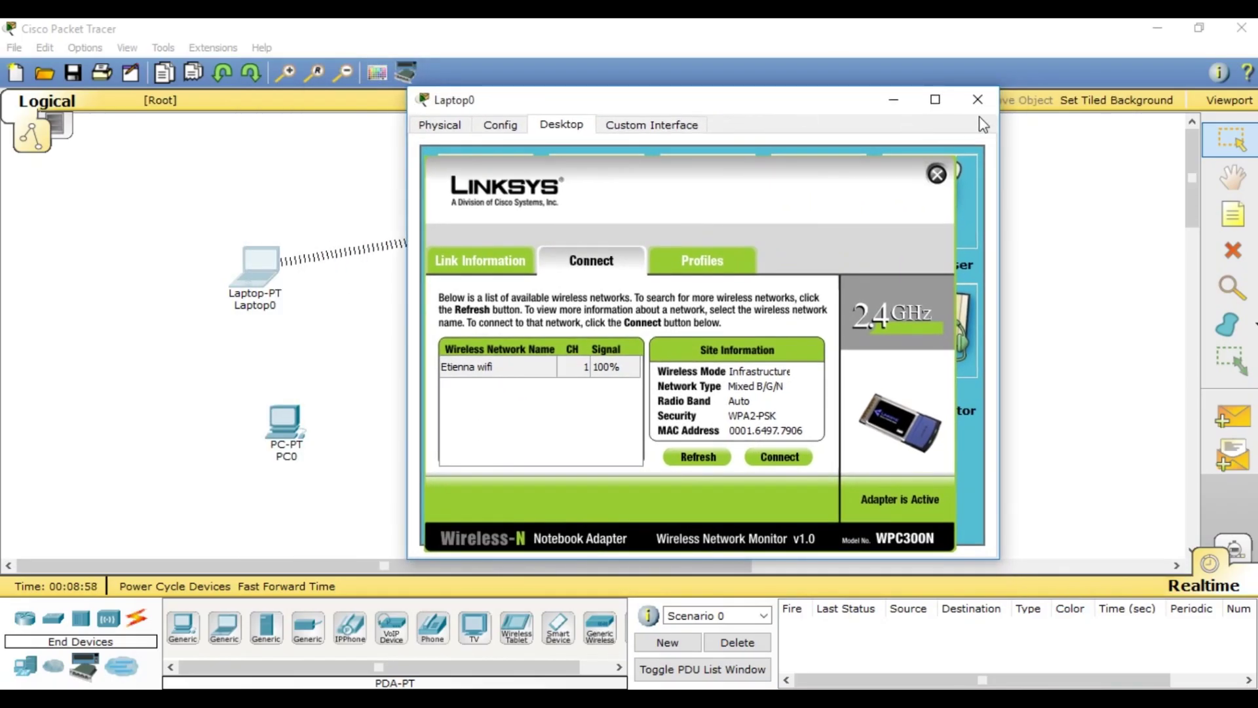
Step: Run ipconfig on Laptop0 and confirm address 192.168.0.102 with gateway 192.168.0.1
{"action": "left_click", "coordinate": [978, 101]}
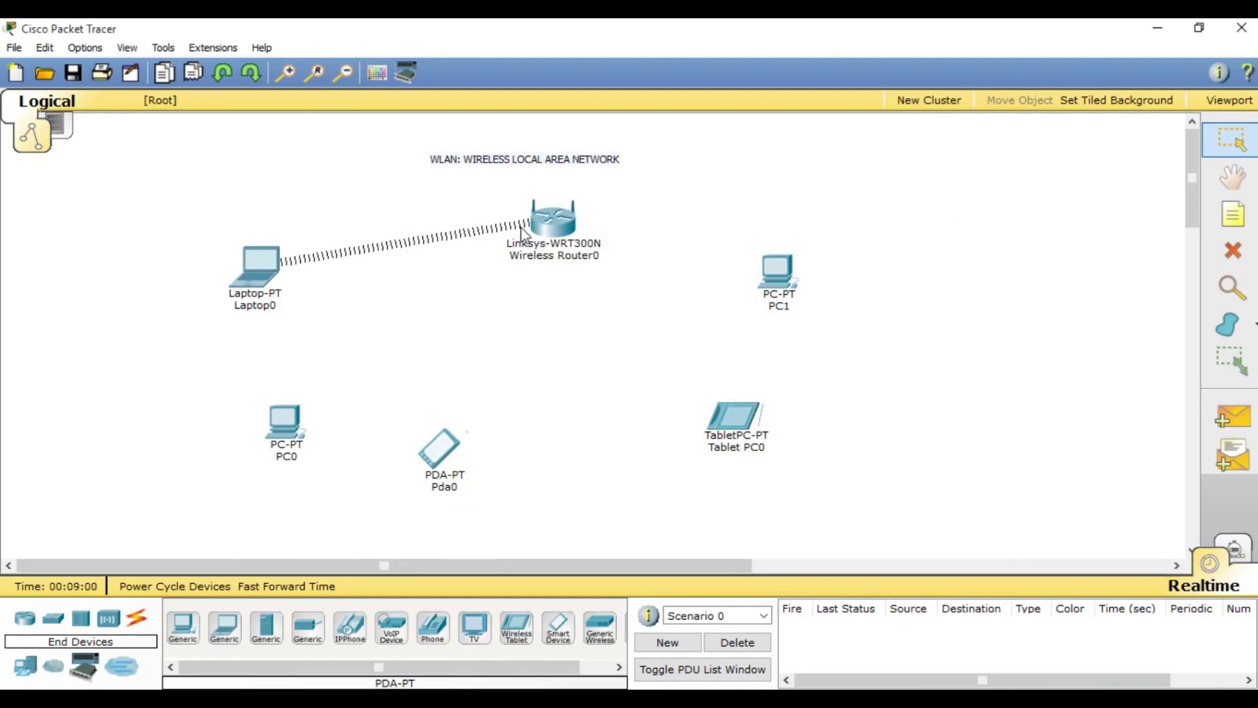
{"action": "left_click", "coordinate": [240, 264]}
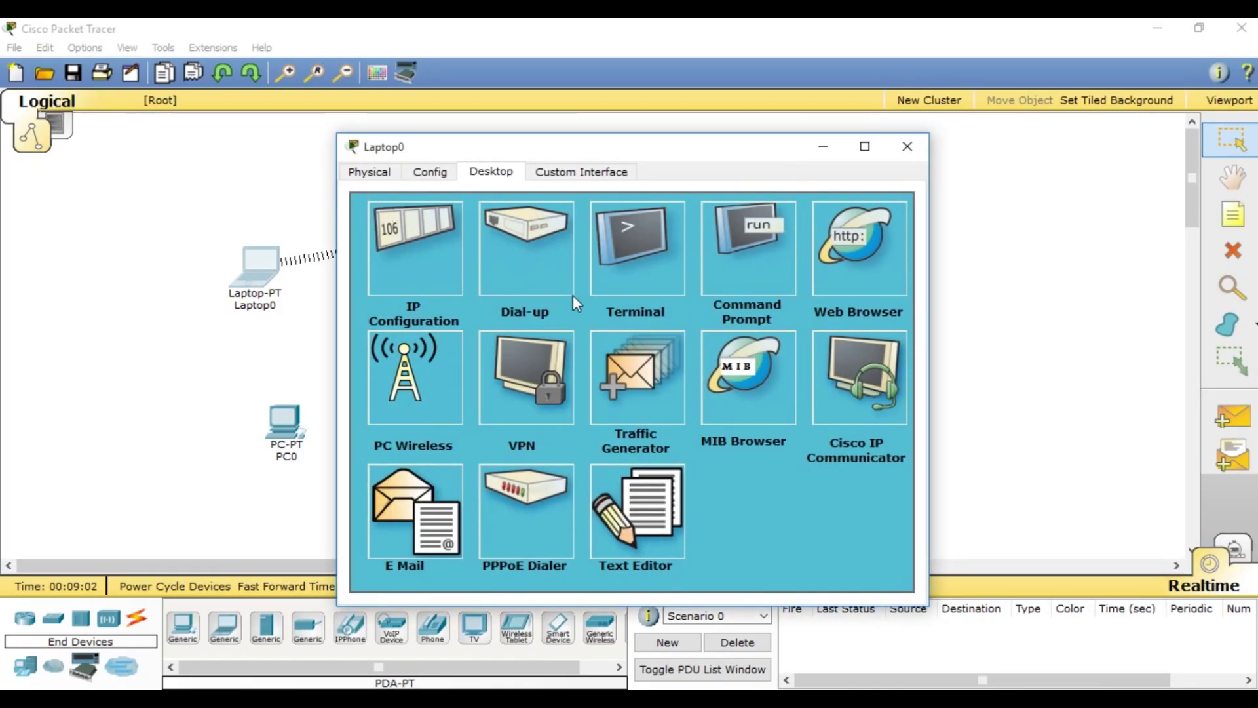
{"action": "left_click", "coordinate": [747, 265]}
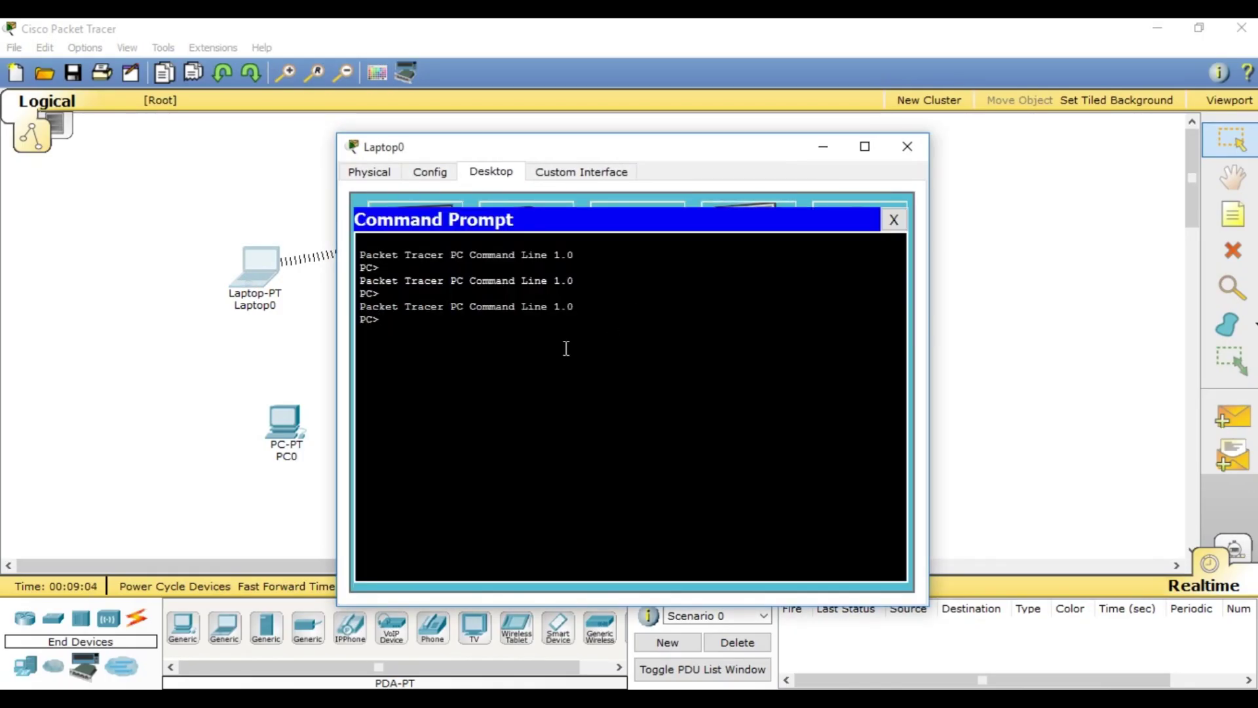
{"action": "type", "text": "ipconfig"}
{"action": "key", "text": "Return"}
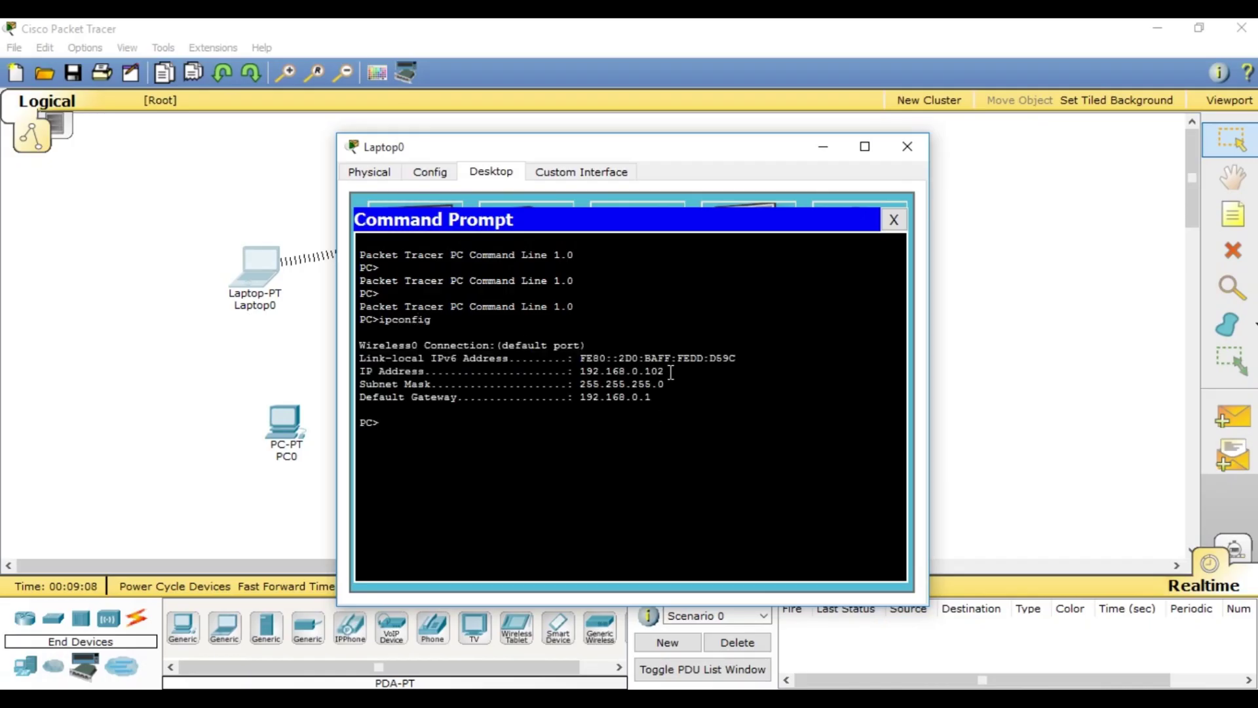
{"action": "left_click_drag", "start_coordinate": [664, 371], "coordinate": [576, 372]}
{"action": "left_click_drag", "start_coordinate": [652, 397], "coordinate": [576, 398]}
{"action": "left_click", "coordinate": [907, 149]}
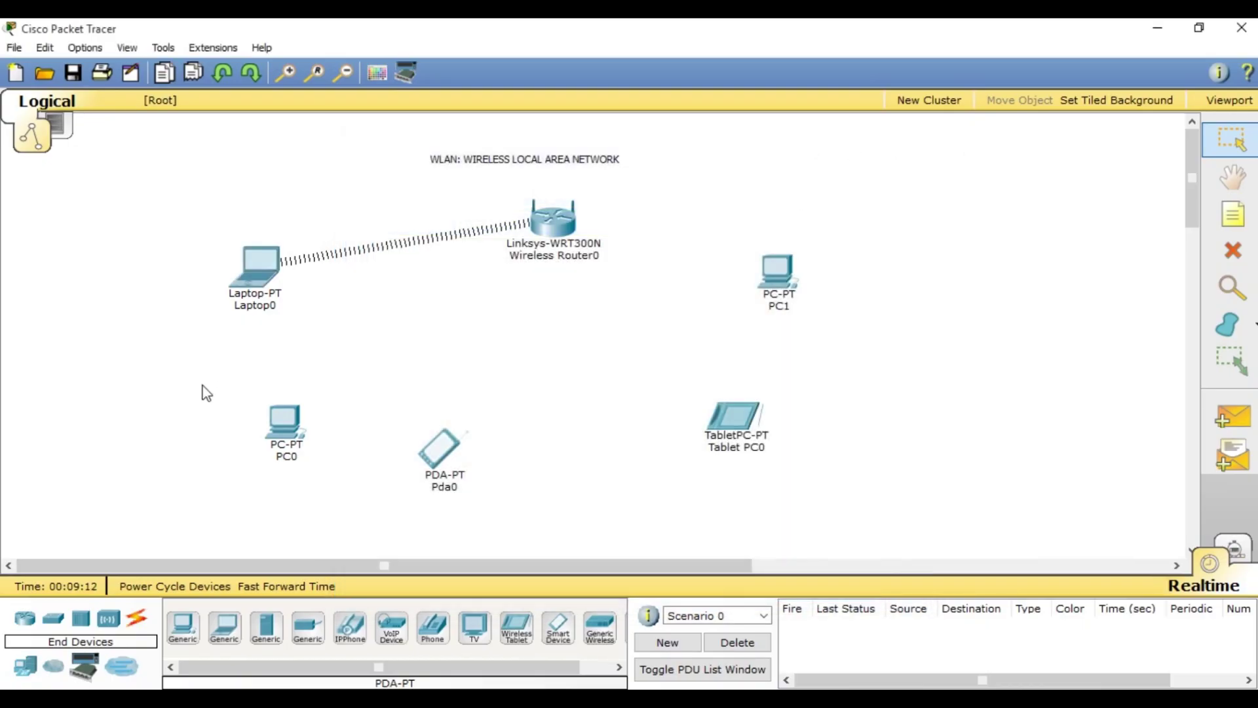
Step: Open PC0's physical view and remove its existing network module
{"action": "left_click", "coordinate": [288, 427]}
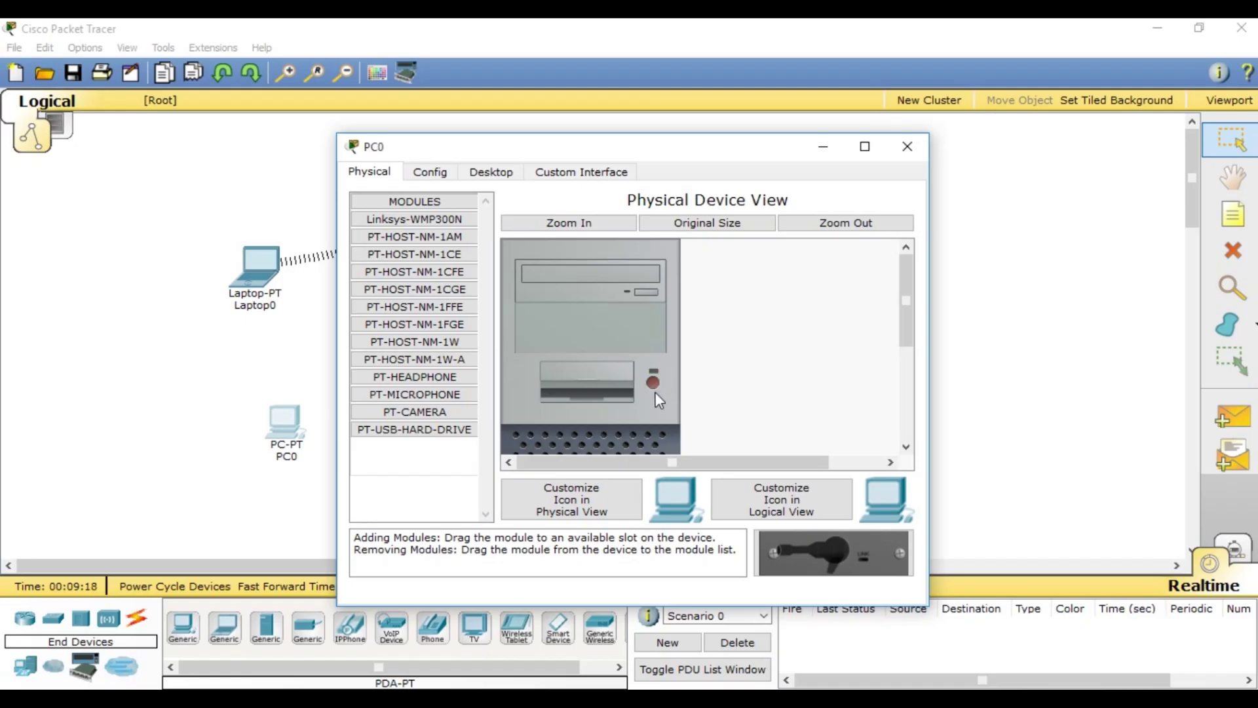
{"action": "scroll", "coordinate": [655, 392], "scroll_direction": "down", "scroll_amount": 5}
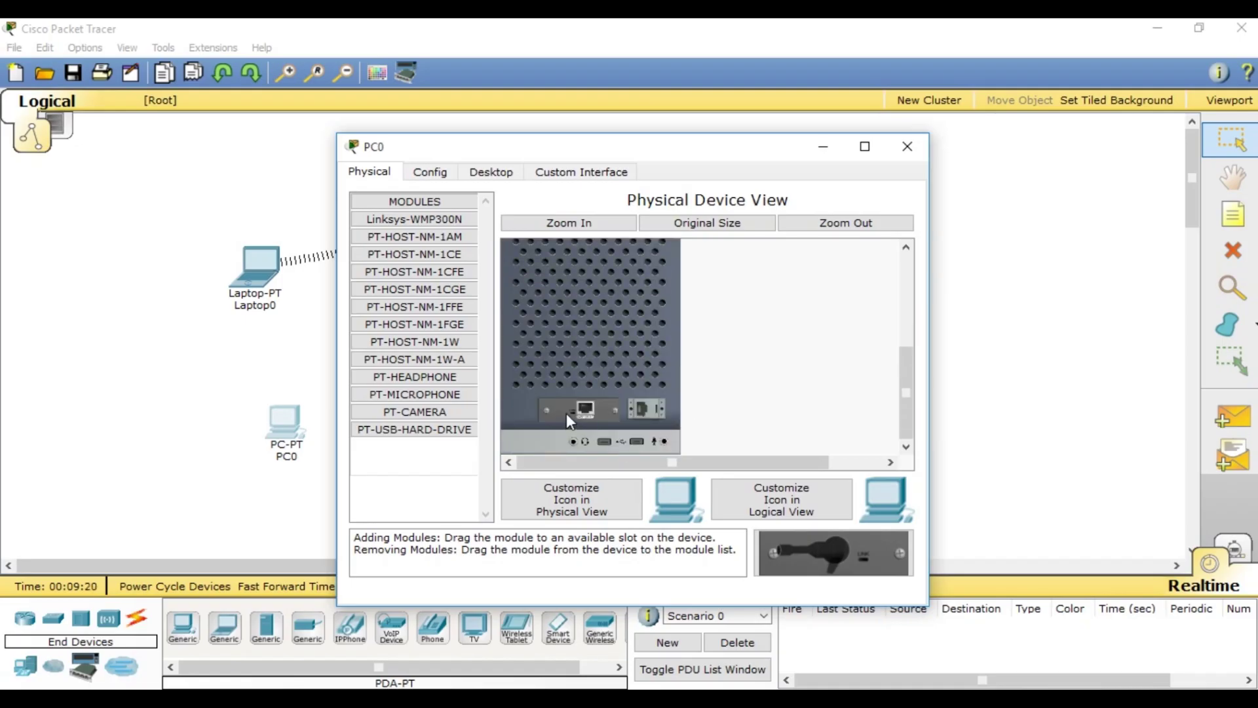
{"action": "left_click_drag", "start_coordinate": [566, 413], "coordinate": [390, 443]}
{"action": "left_click_drag", "start_coordinate": [592, 409], "coordinate": [392, 421]}
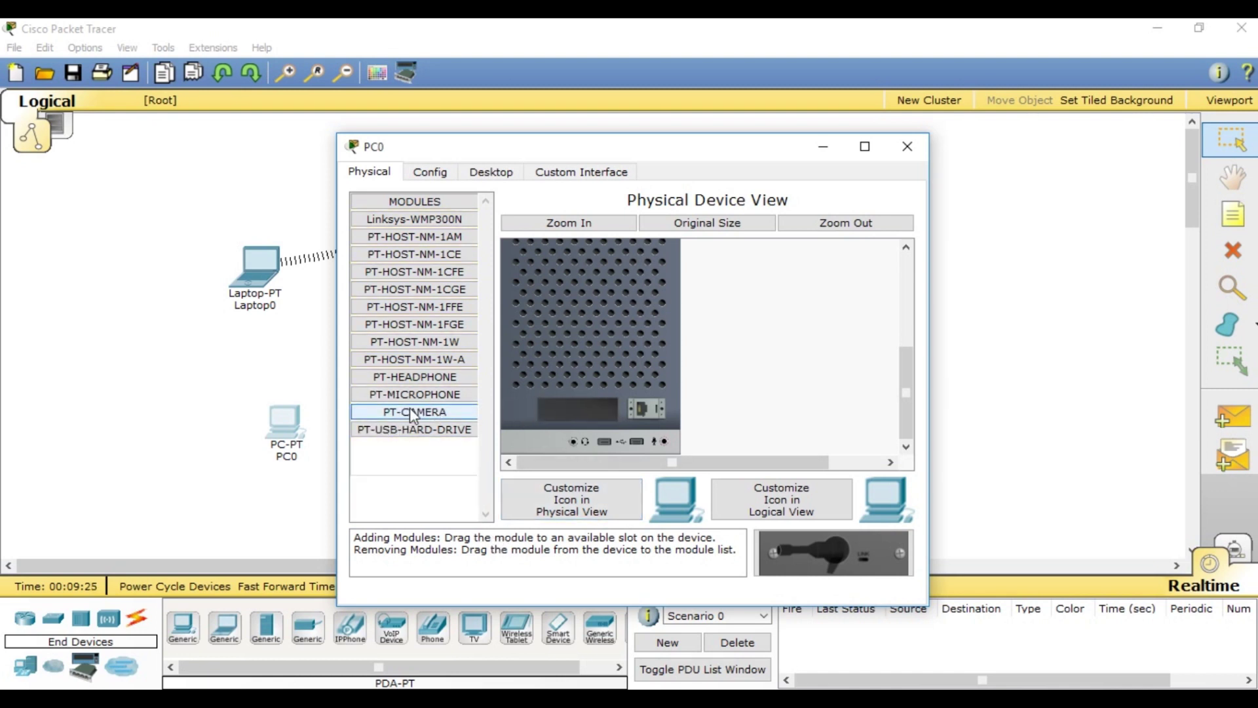
Step: Compare the available module descriptions, settling on the Linksys-WMP300N
{"action": "left_click", "coordinate": [390, 220]}
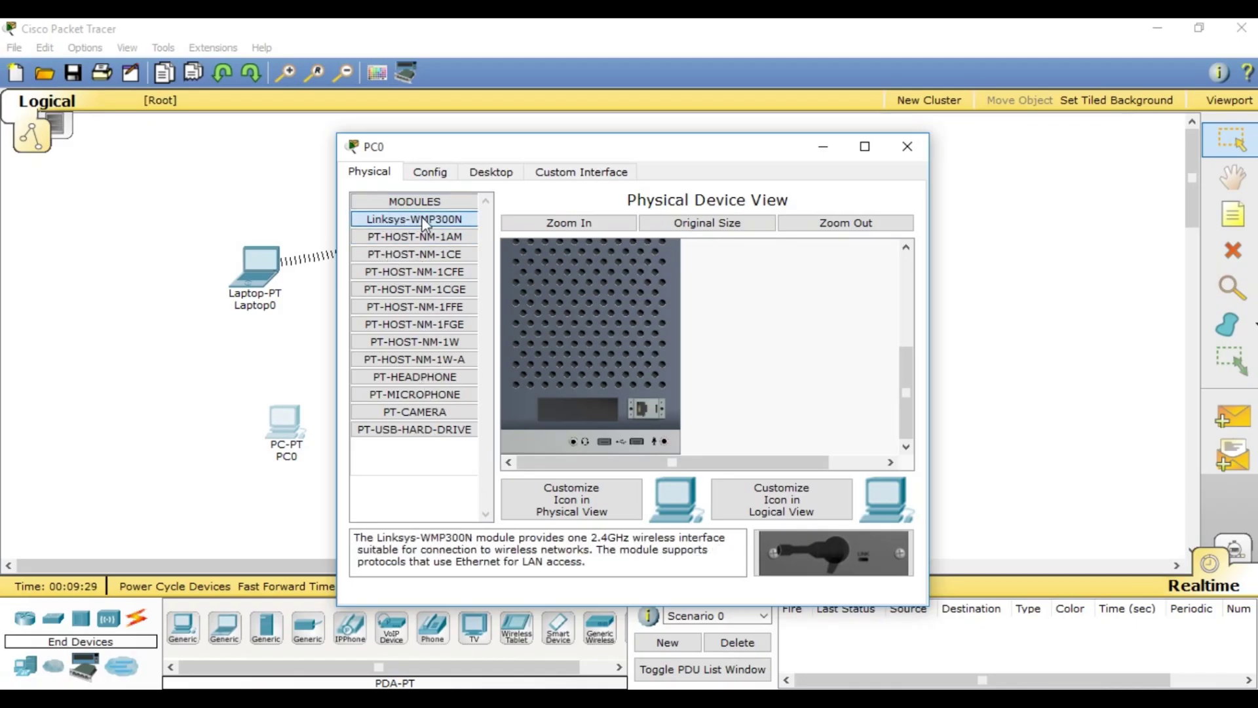
{"action": "left_click", "coordinate": [419, 237]}
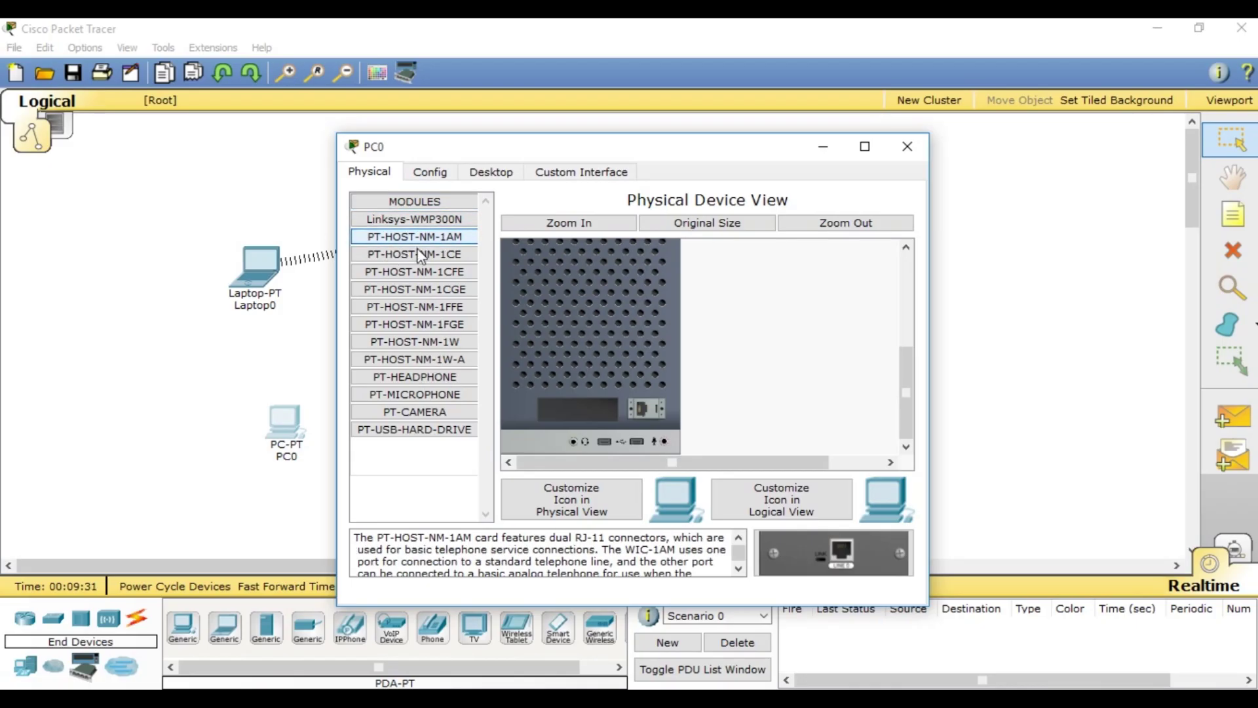
{"action": "left_click", "coordinate": [418, 271]}
{"action": "left_click", "coordinate": [414, 307]}
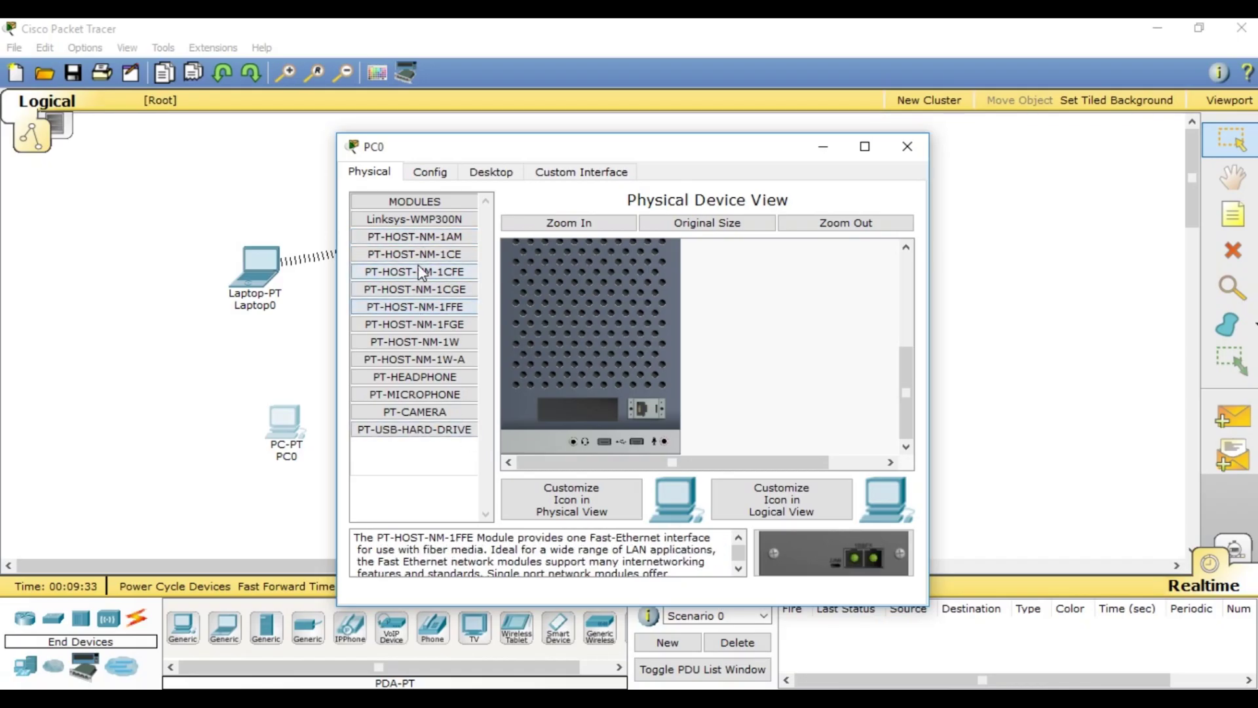
{"action": "left_click", "coordinate": [414, 271]}
{"action": "left_click", "coordinate": [412, 236]}
{"action": "left_click", "coordinate": [413, 219]}
{"action": "left_click", "coordinate": [413, 253]}
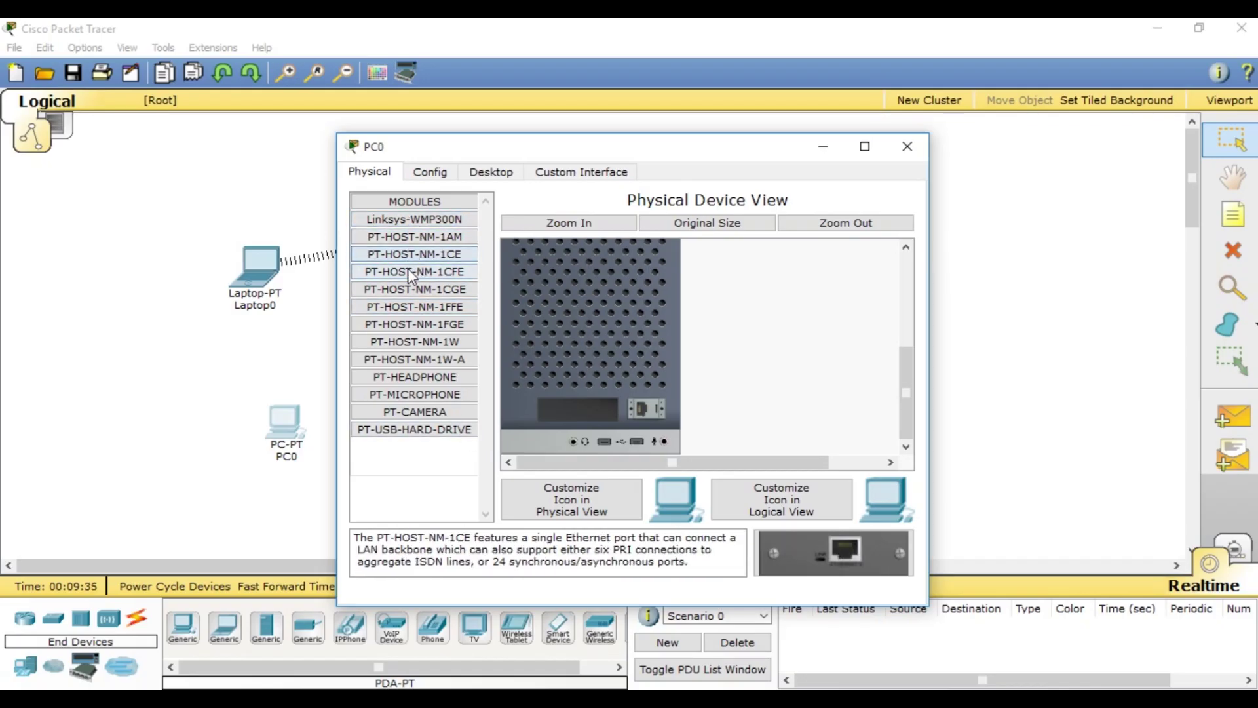
{"action": "left_click", "coordinate": [414, 271]}
{"action": "left_click", "coordinate": [410, 218]}
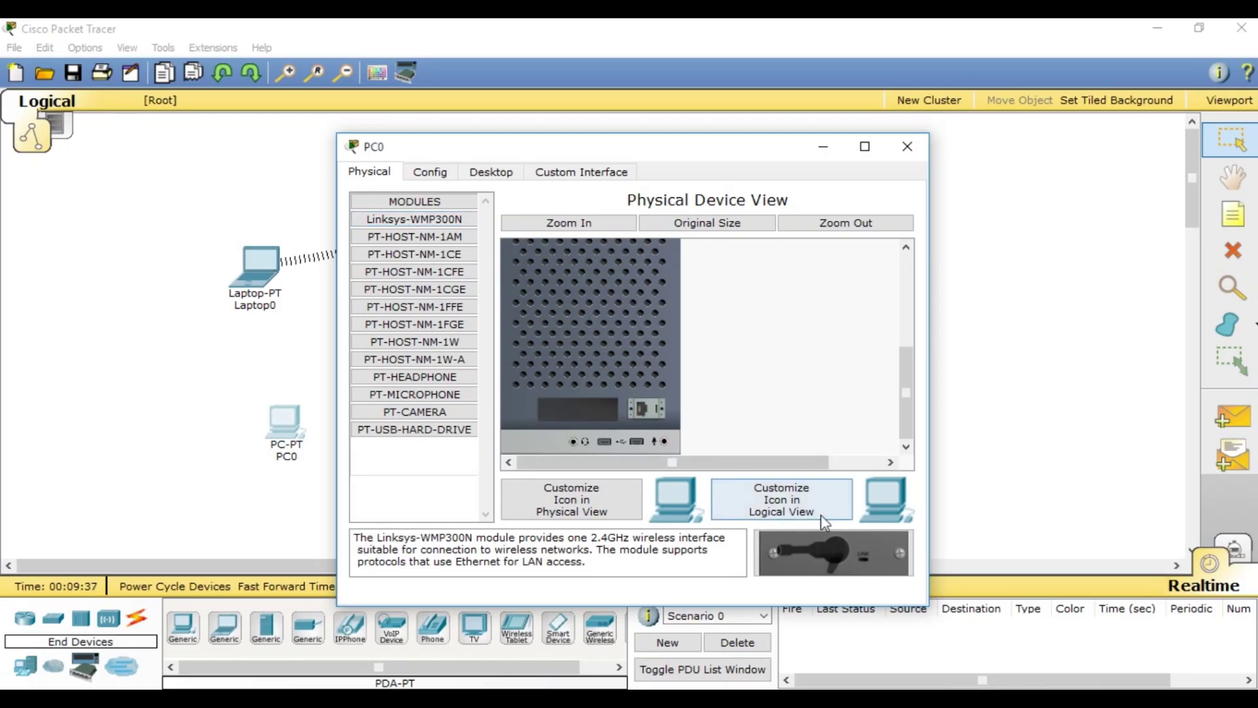
Step: Fit the Linksys-WMP300N into PC0's empty slot and power PC0 back on
{"action": "left_click_drag", "start_coordinate": [419, 219], "coordinate": [573, 410]}
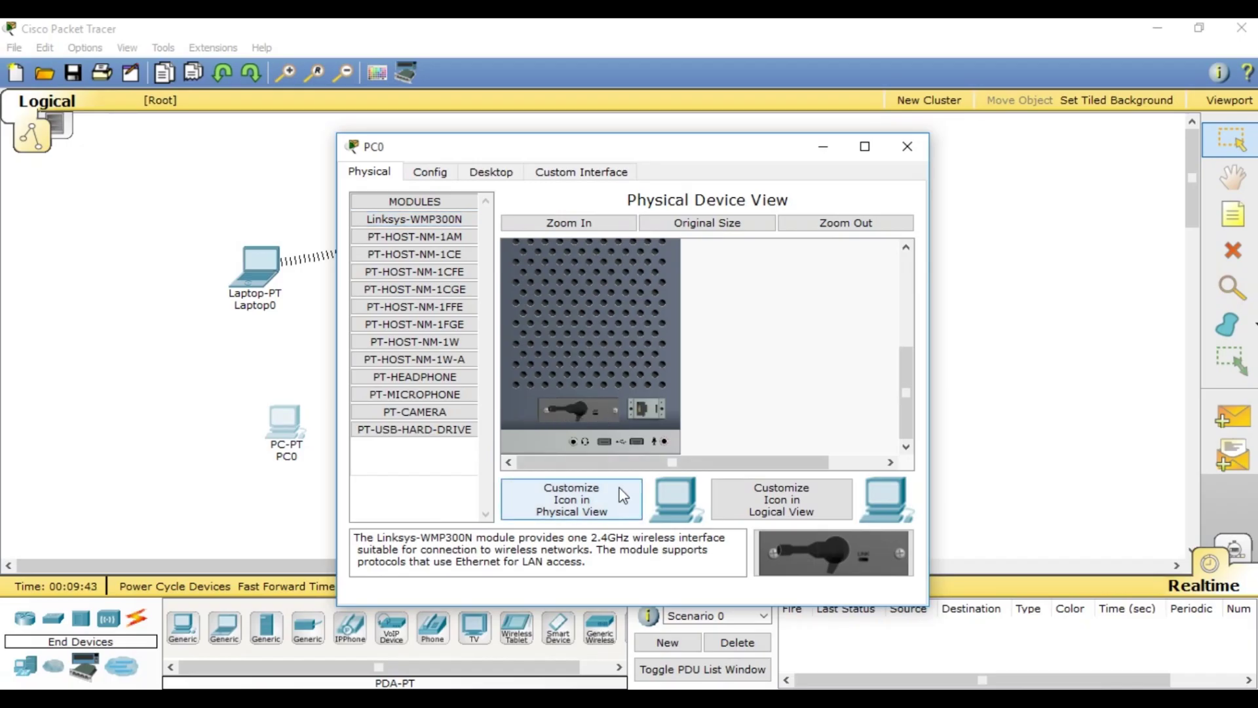
{"action": "scroll", "coordinate": [665, 361], "scroll_direction": "up", "scroll_amount": 5}
{"action": "left_click", "coordinate": [651, 384]}
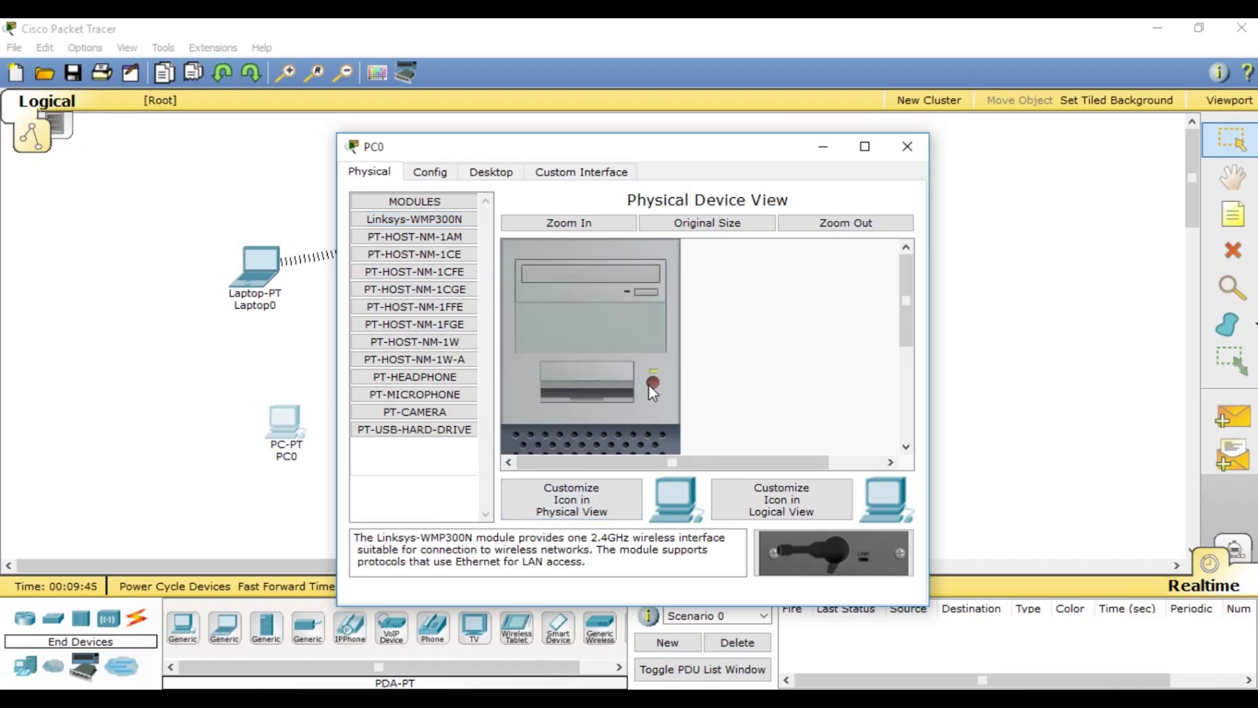
Step: In PC0's PC Wireless utility, select the router's wireless network to connect
{"action": "left_click", "coordinate": [906, 146]}
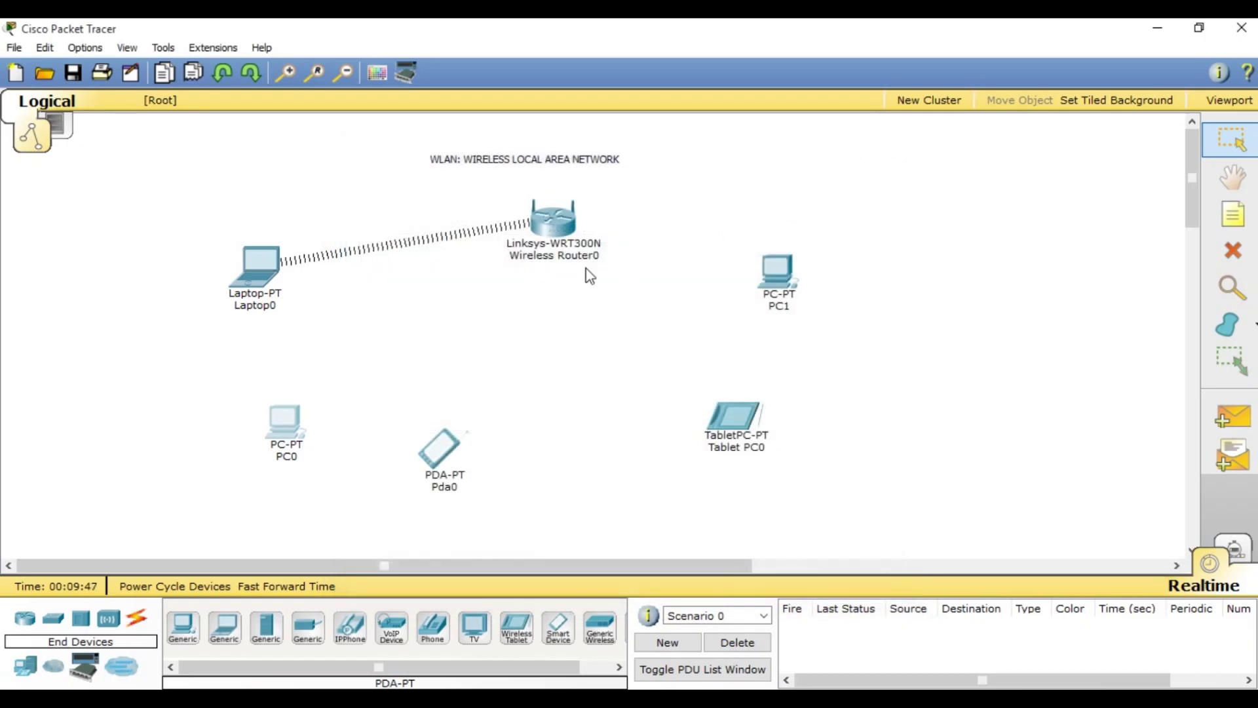
{"action": "left_click", "coordinate": [284, 429]}
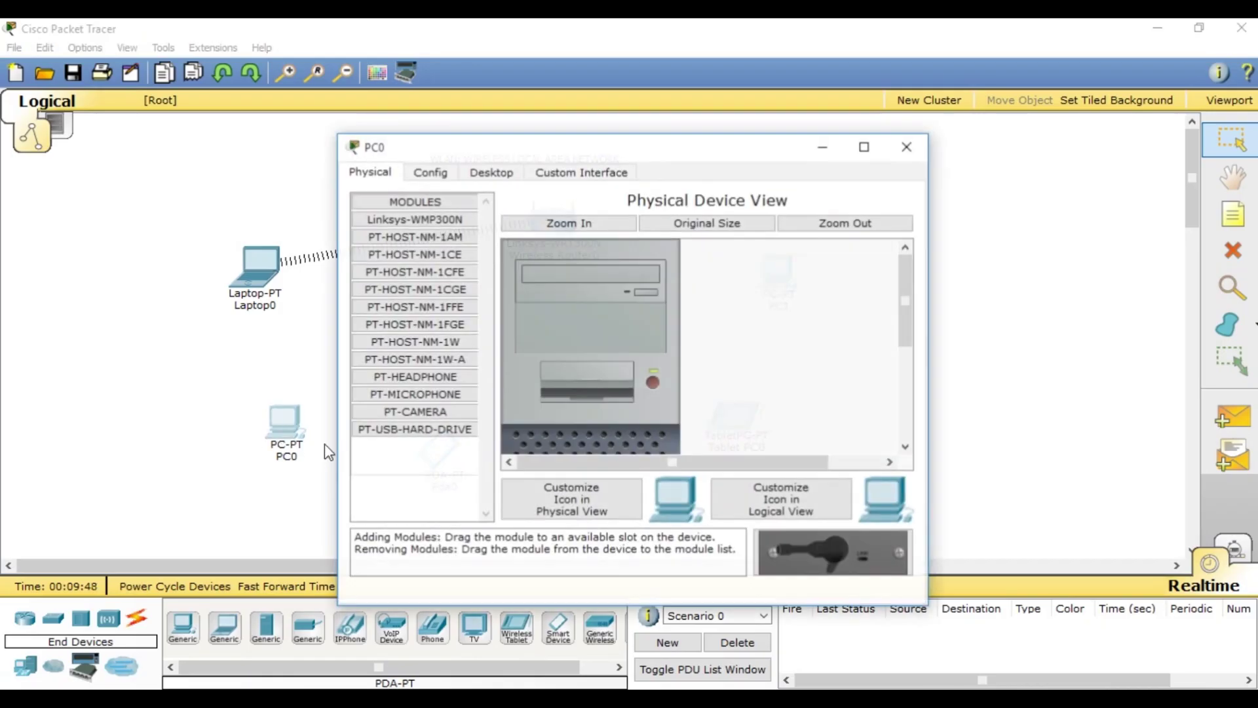
{"action": "left_click", "coordinate": [492, 174]}
{"action": "left_click", "coordinate": [419, 396]}
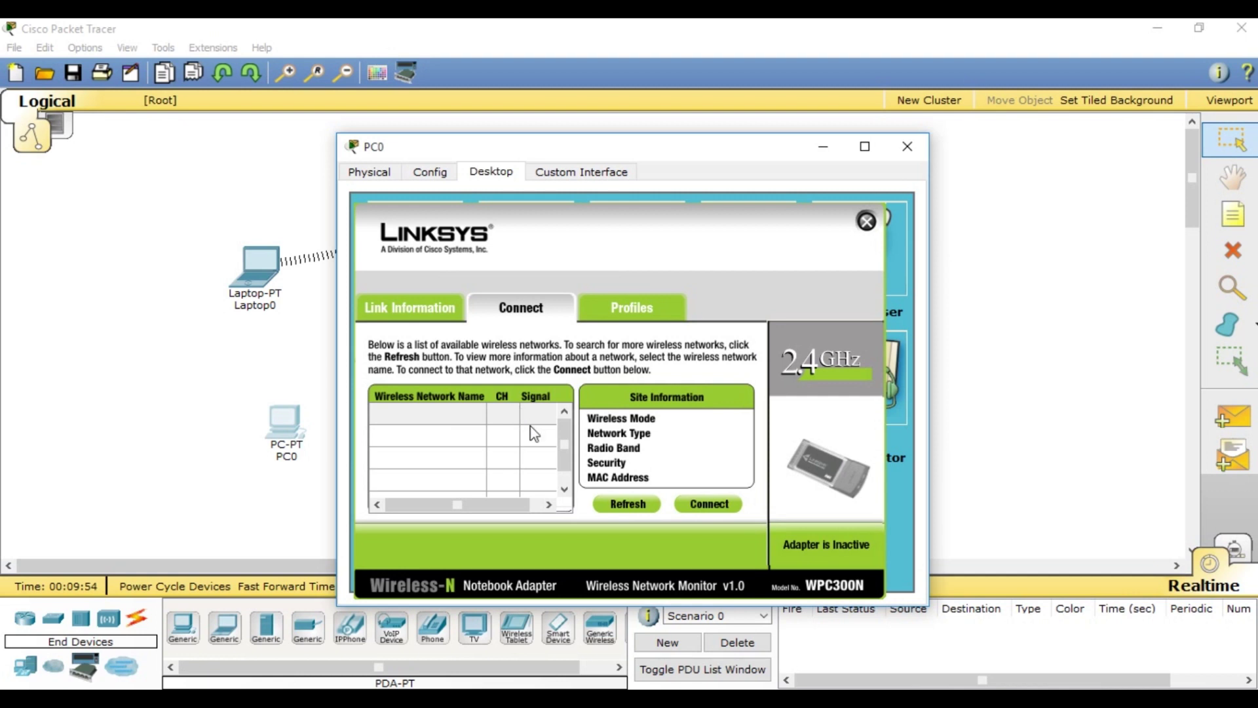
{"action": "left_click", "coordinate": [415, 419]}
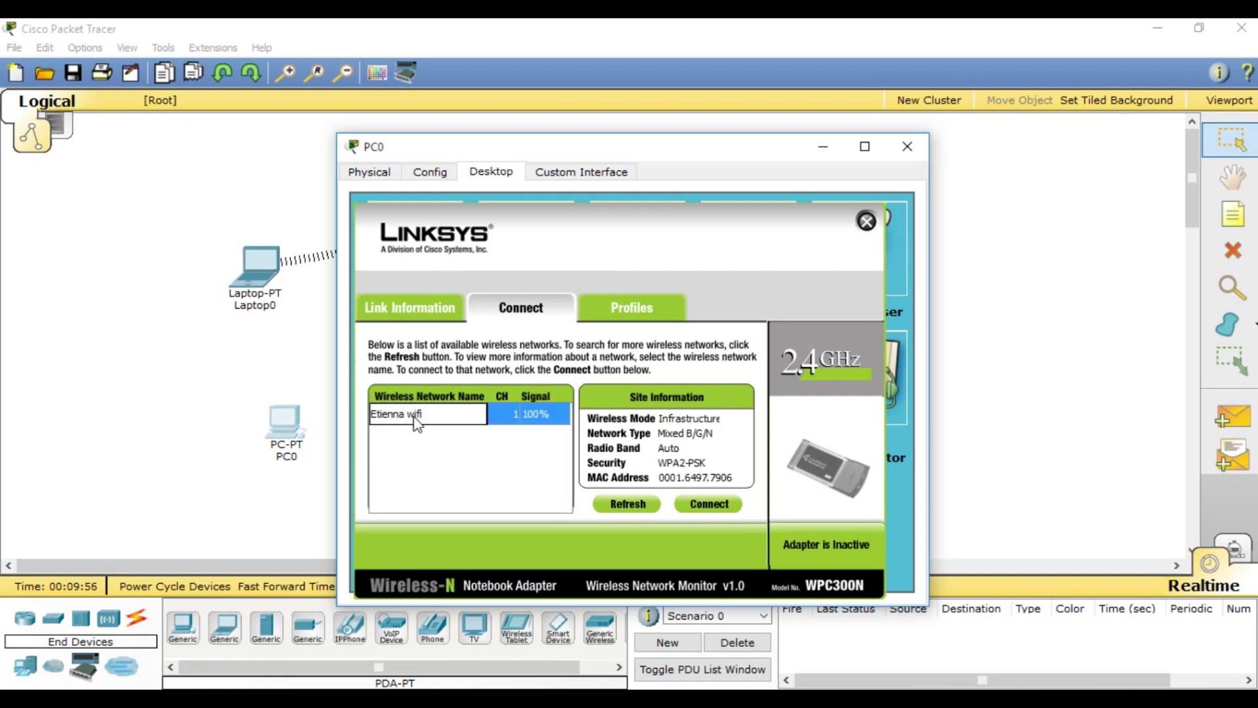
{"action": "left_click", "coordinate": [711, 504]}
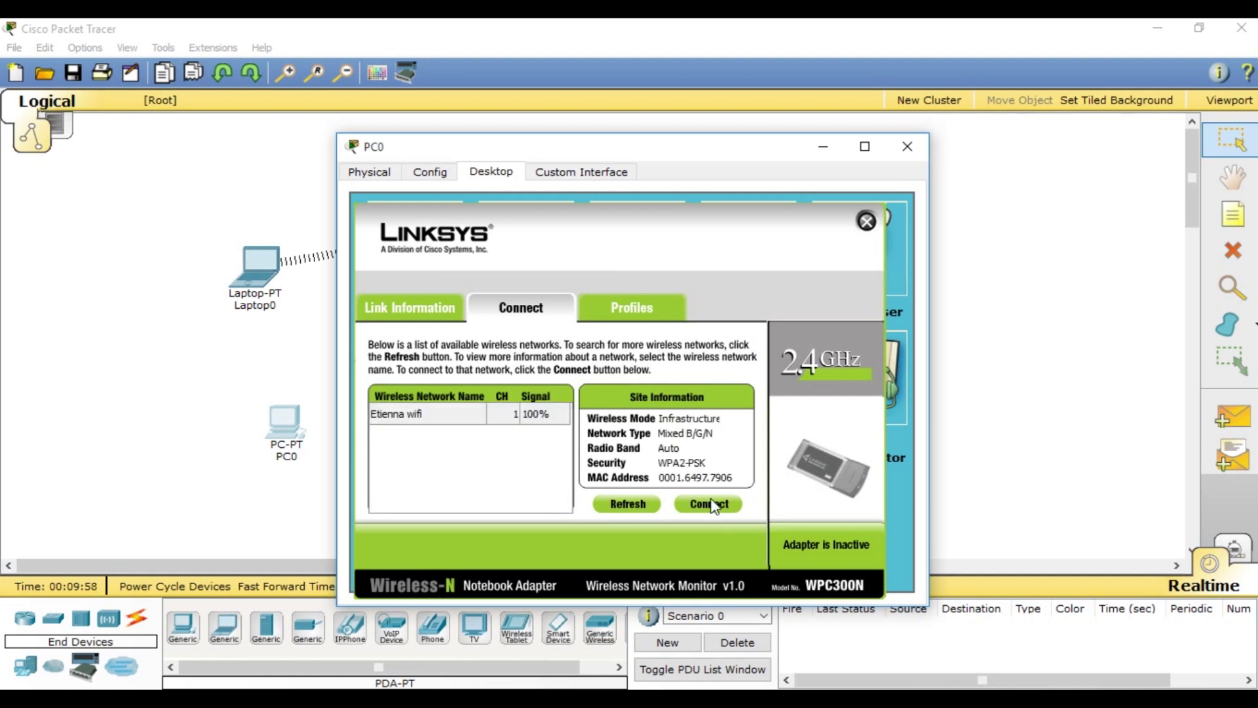
Step: Enter the pre-shared key, confirm the connection, and close PC0's windows
{"action": "left_click", "coordinate": [511, 431]}
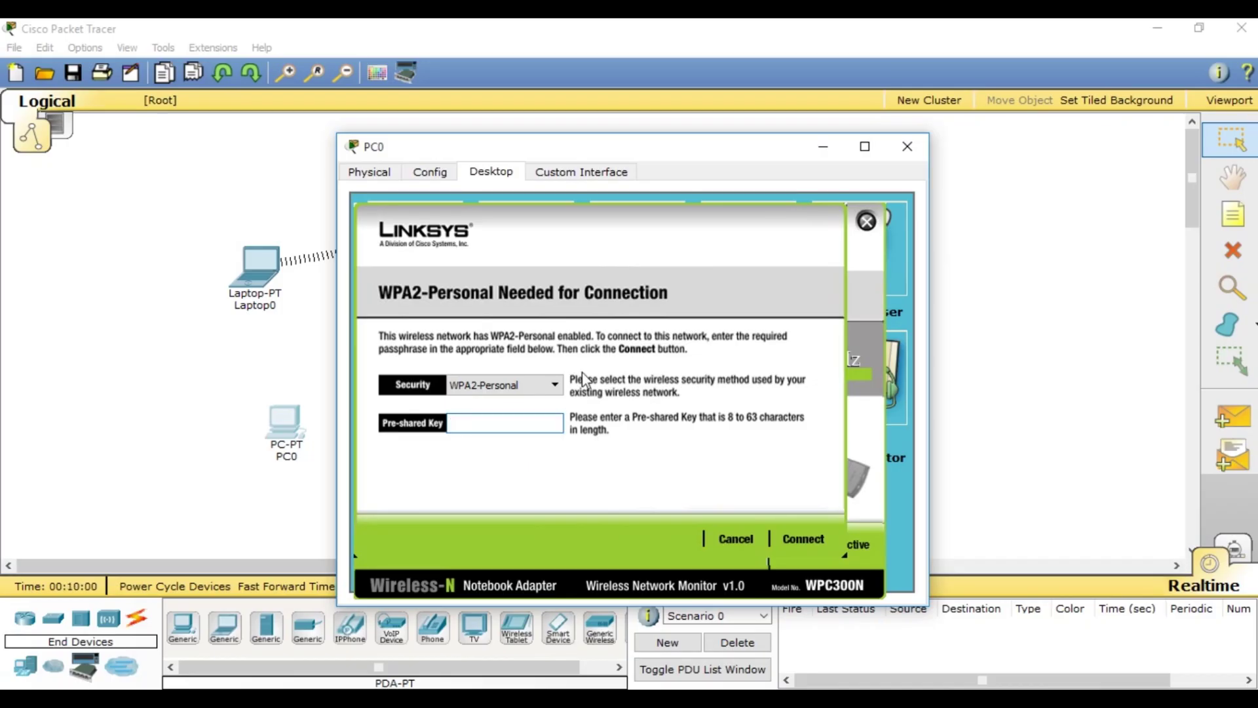
{"action": "type", "text": "etienne"}
{"action": "key", "text": "BackSpace"}
{"action": "type", "text": "a@"}
{"action": "left_click", "coordinate": [801, 539]}
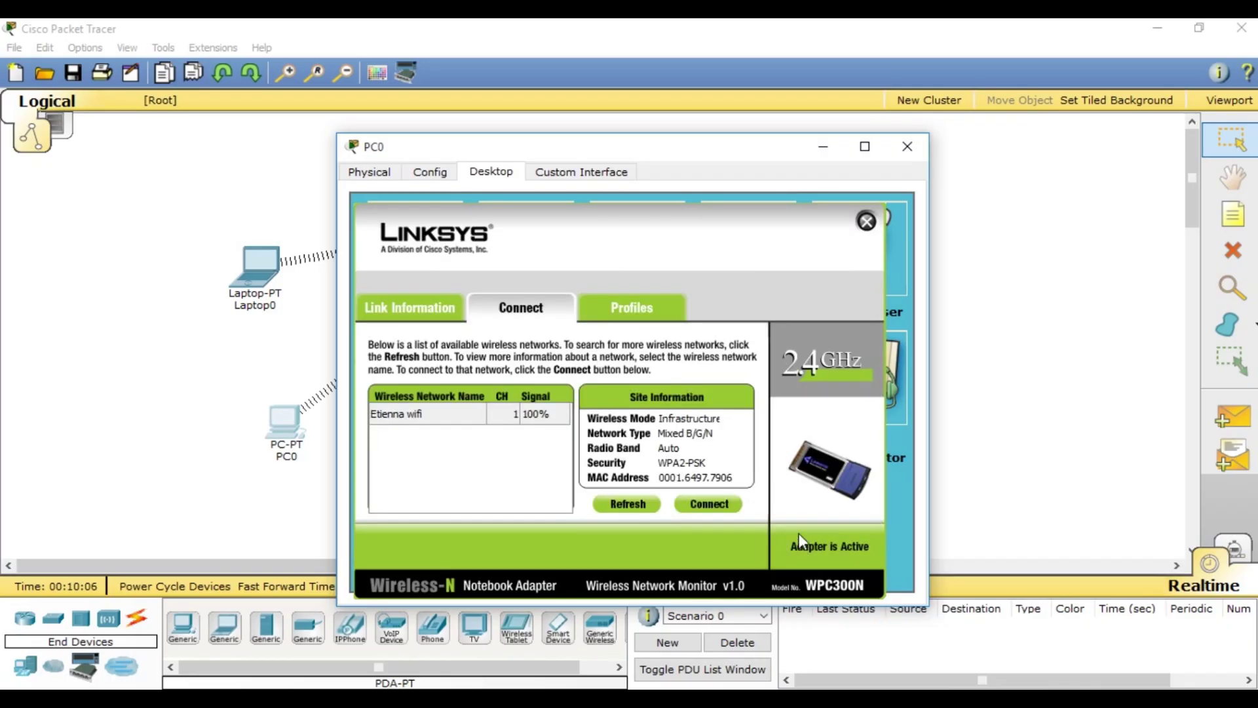
{"action": "left_click", "coordinate": [866, 222]}
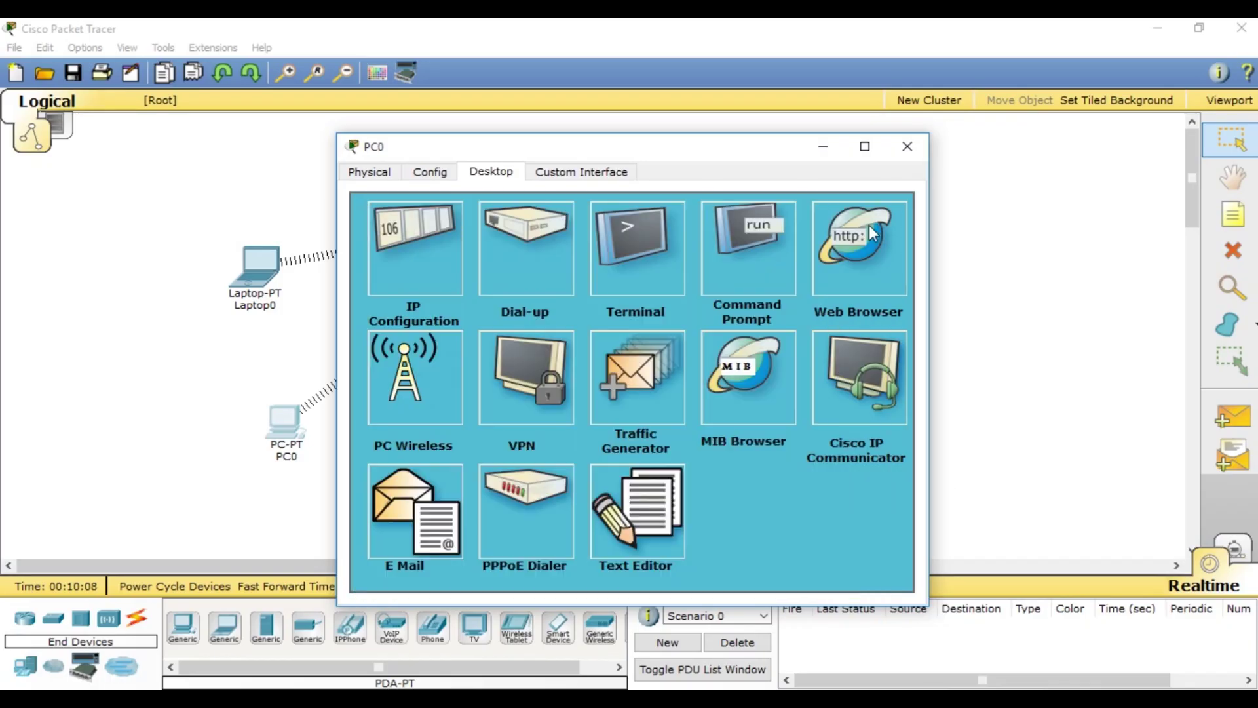
{"action": "left_click", "coordinate": [908, 147]}
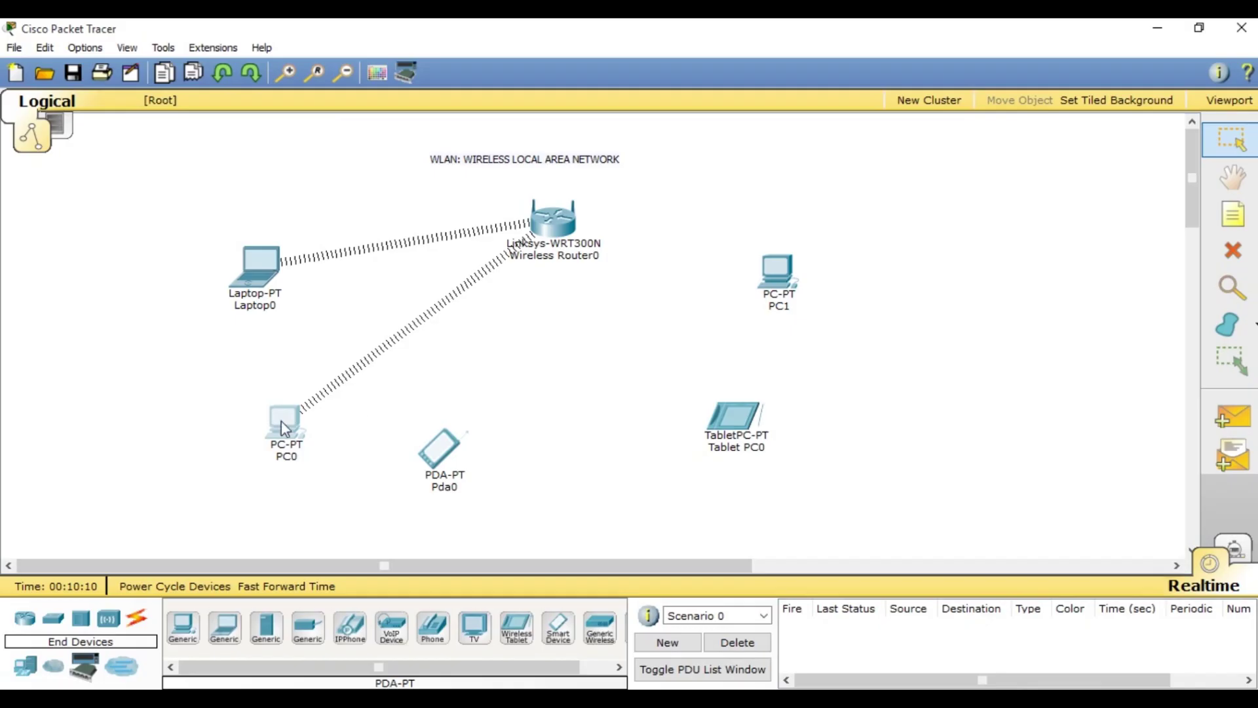
Step: Toggle Pda0's IP configuration from Static back to DHCP to request a new address
{"action": "left_click", "coordinate": [443, 461]}
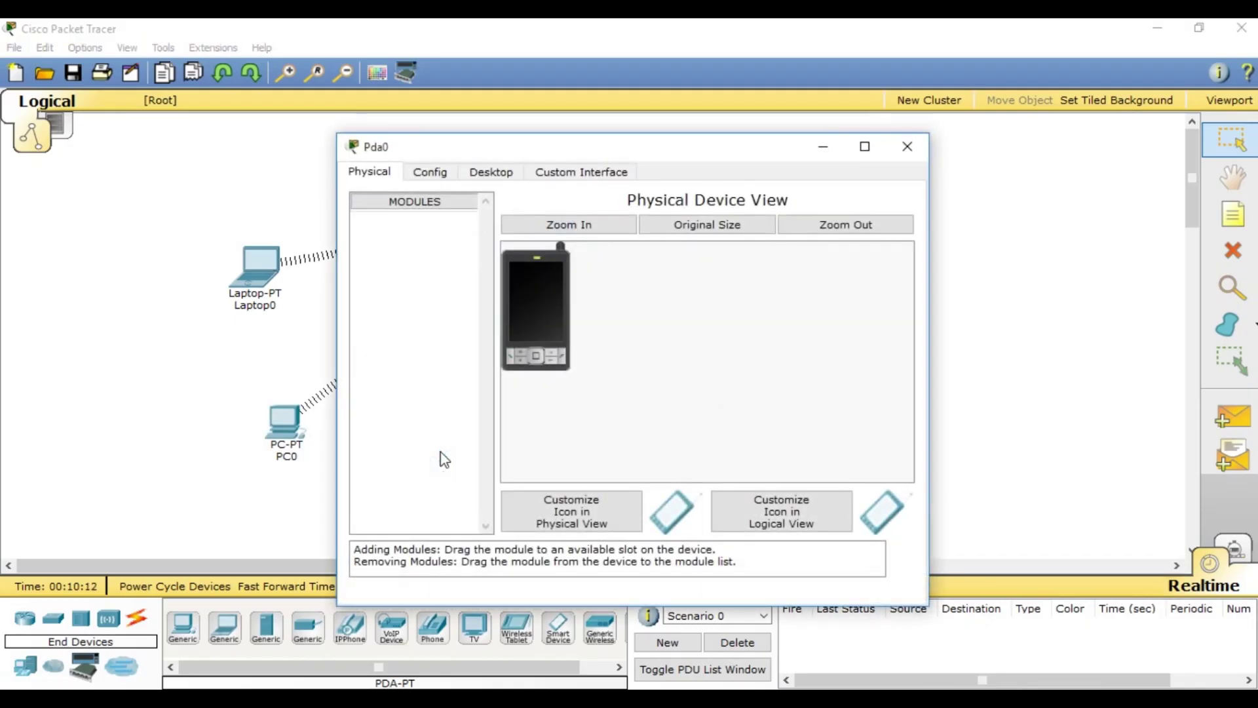
{"action": "left_click", "coordinate": [489, 174]}
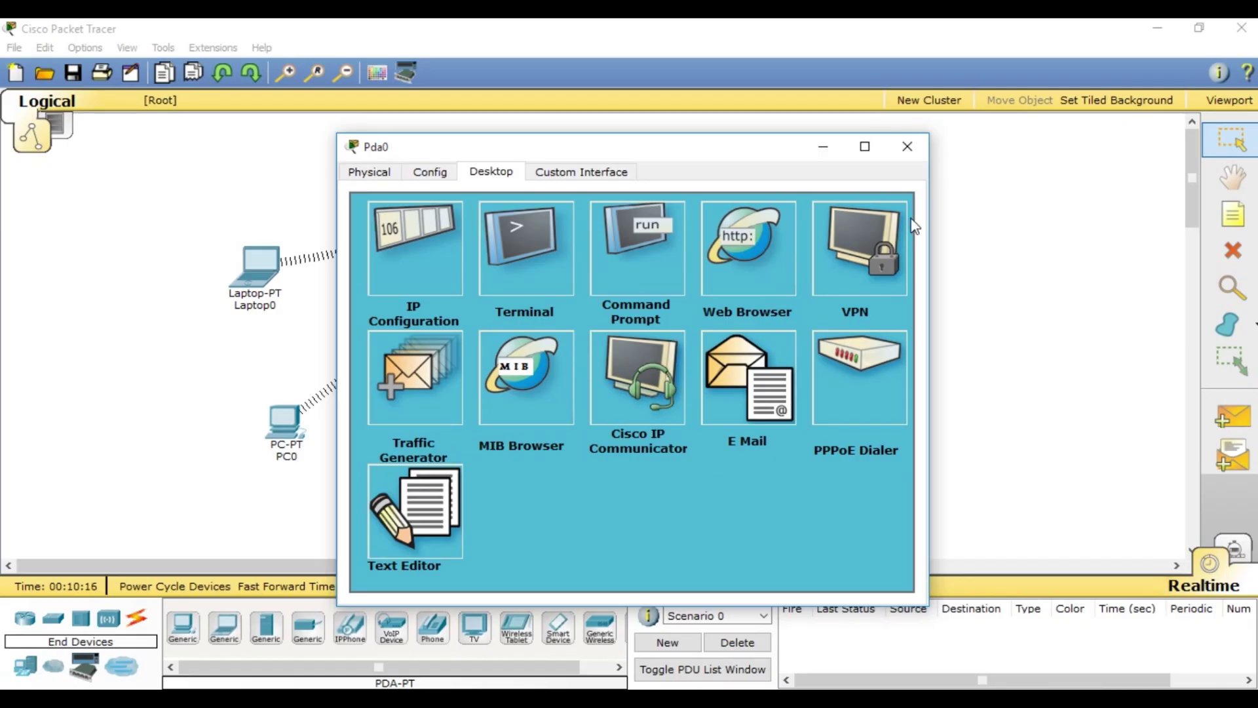
{"action": "left_click", "coordinate": [906, 148]}
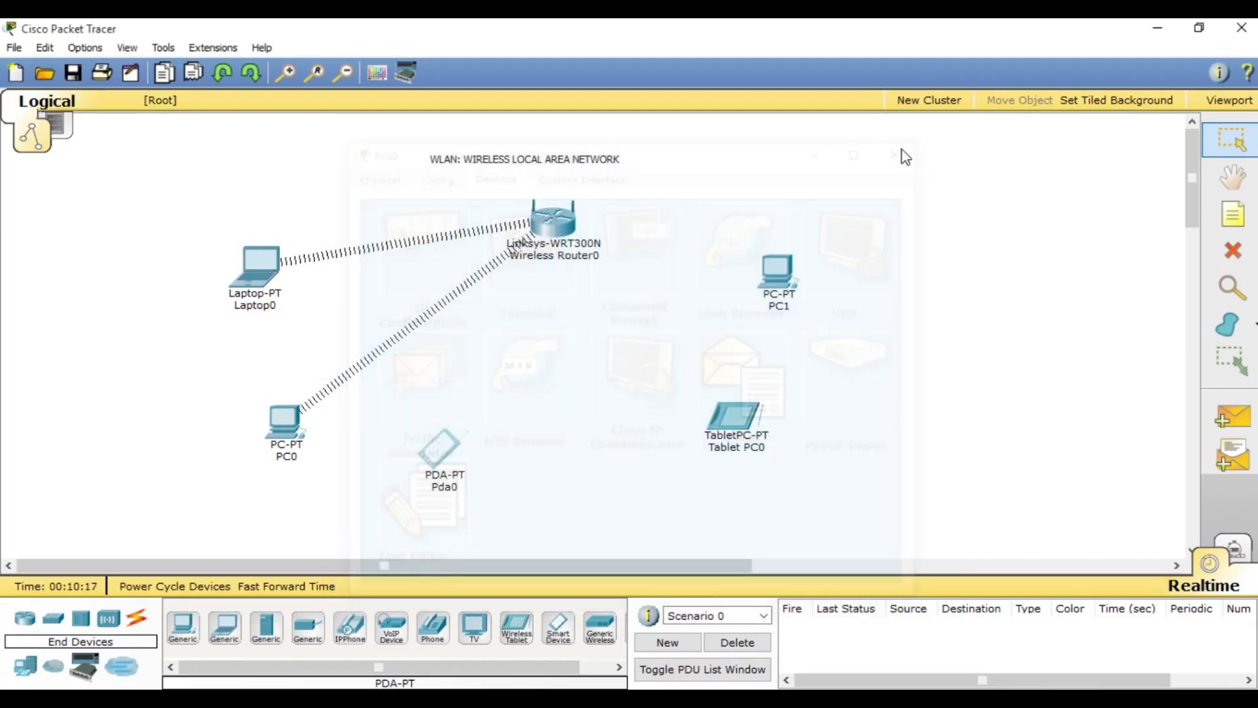
{"action": "double_click", "coordinate": [442, 447]}
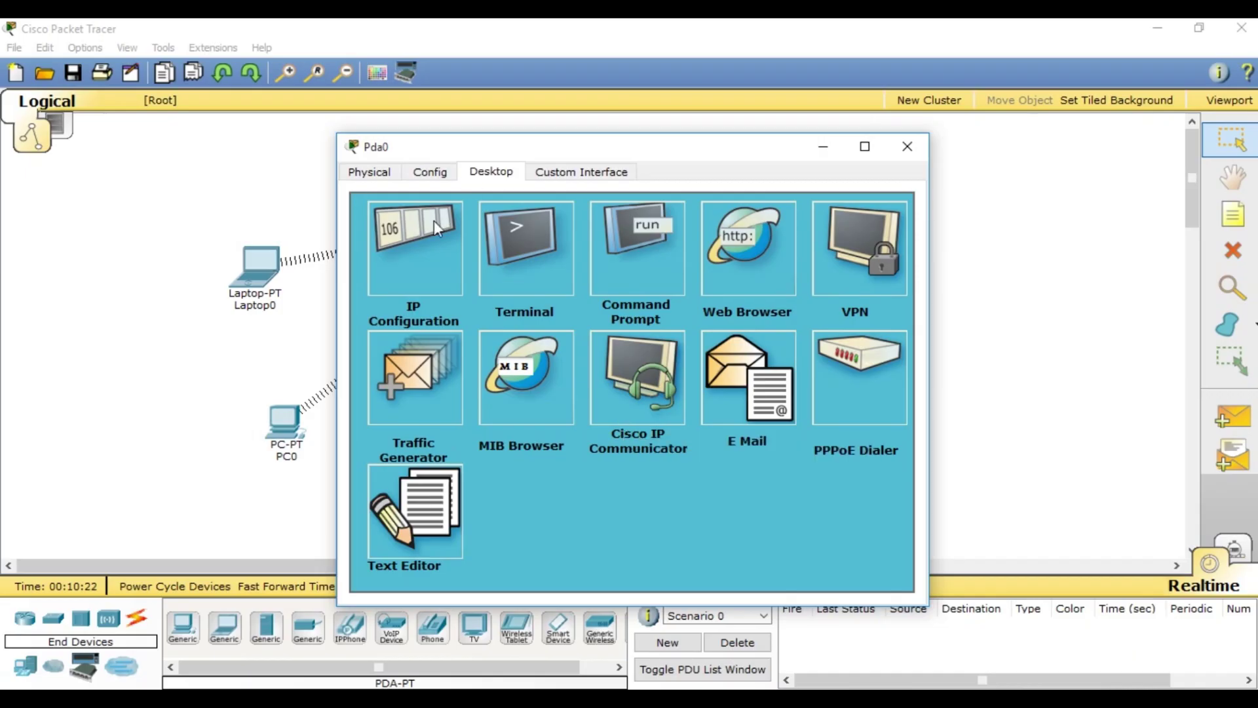
{"action": "left_click", "coordinate": [437, 256]}
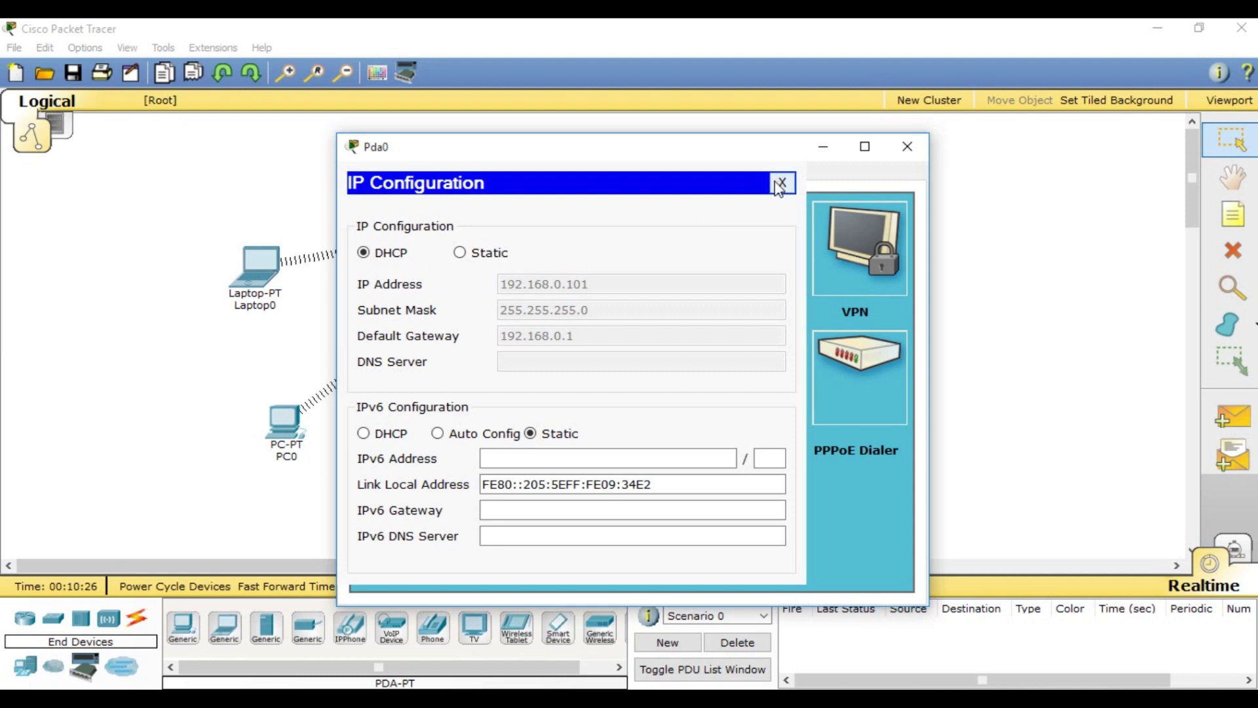
{"action": "left_click", "coordinate": [460, 253]}
{"action": "left_click", "coordinate": [395, 253]}
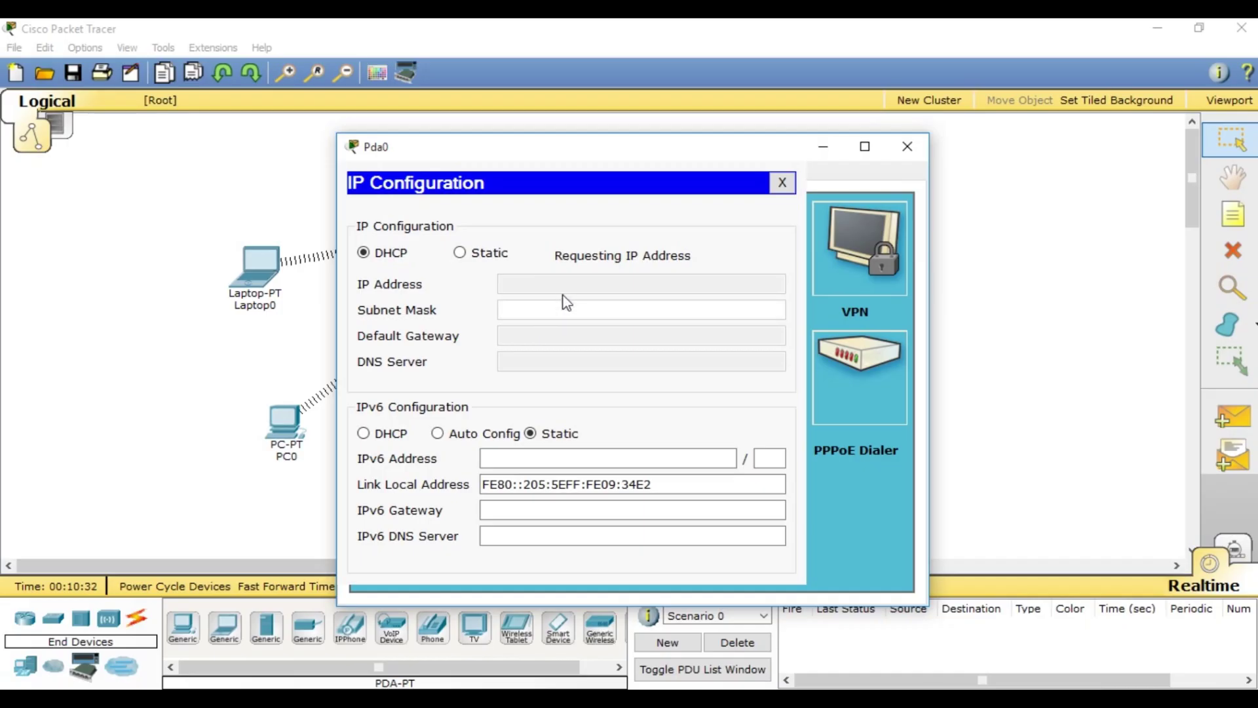
Step: Reopen Pda0 and bring up its Config settings
{"action": "left_click", "coordinate": [906, 147]}
{"action": "left_click", "coordinate": [442, 450]}
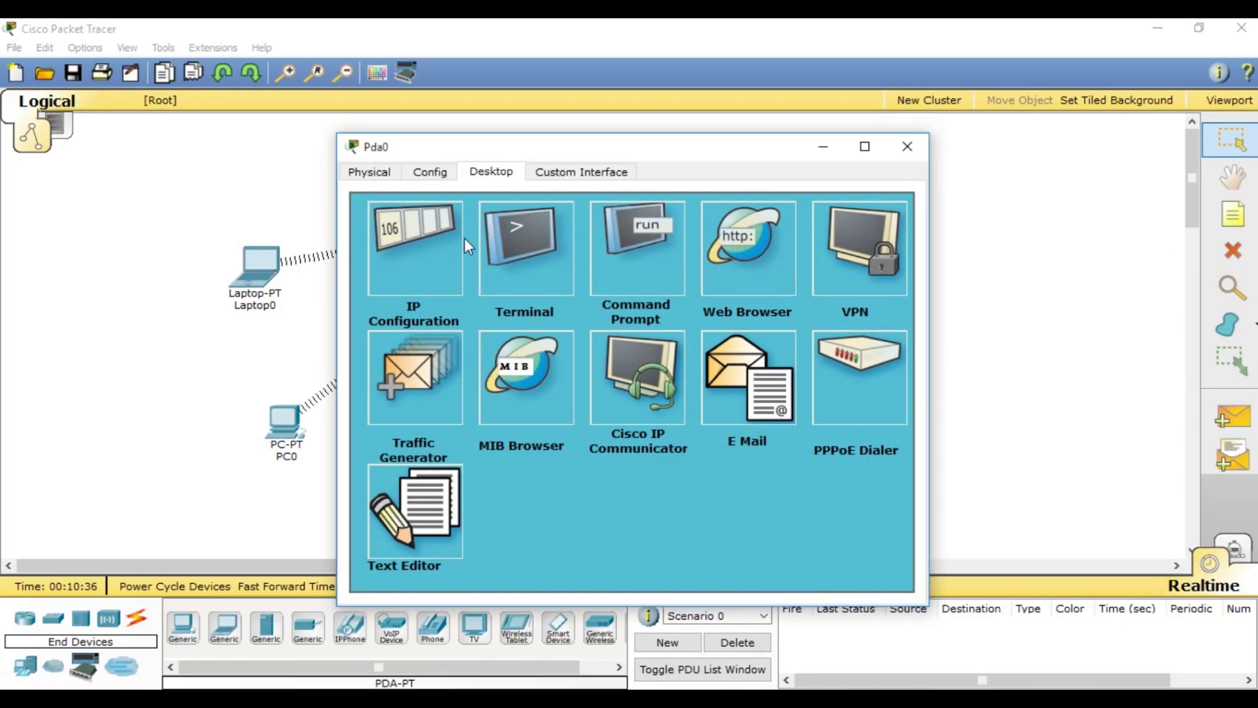
{"action": "left_click", "coordinate": [567, 174]}
{"action": "left_click", "coordinate": [491, 173]}
{"action": "left_click", "coordinate": [430, 173]}
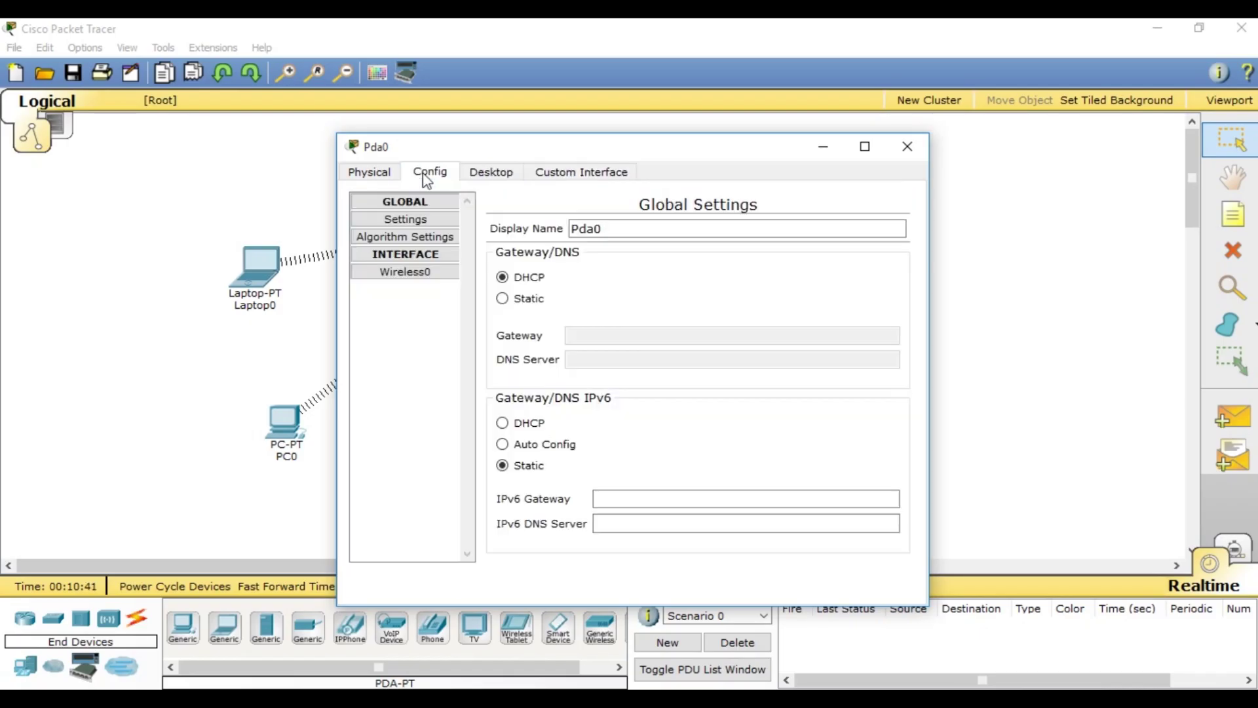
Step: Open Pda0's Wireless0 settings and replace the Default SSID with the router's network name
{"action": "left_click", "coordinate": [406, 275]}
{"action": "left_click", "coordinate": [906, 147]}
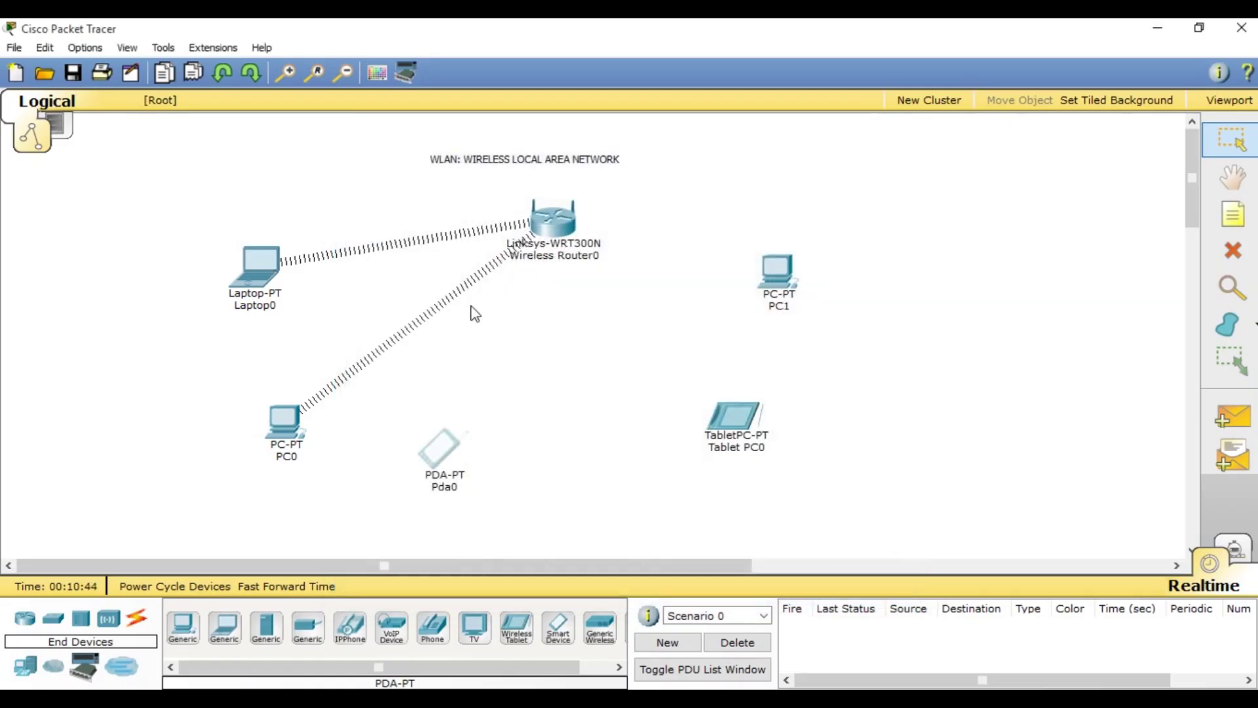
{"action": "left_click", "coordinate": [439, 459]}
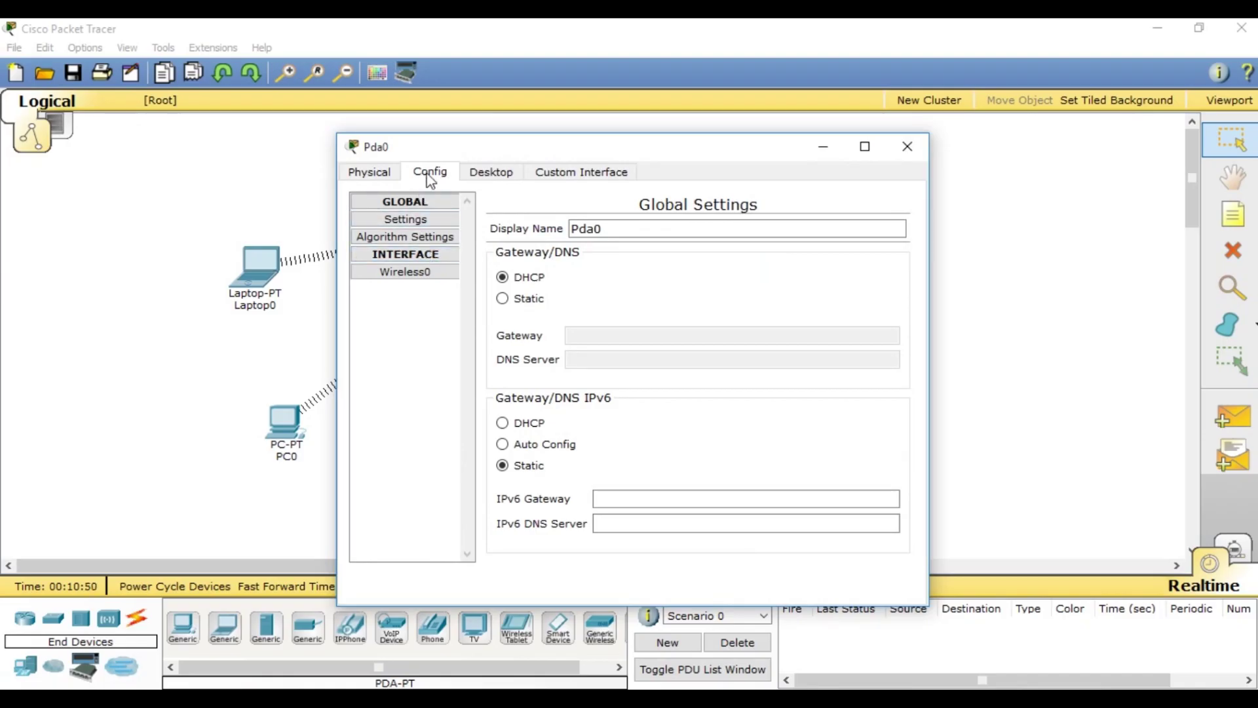
{"action": "left_click", "coordinate": [411, 273]}
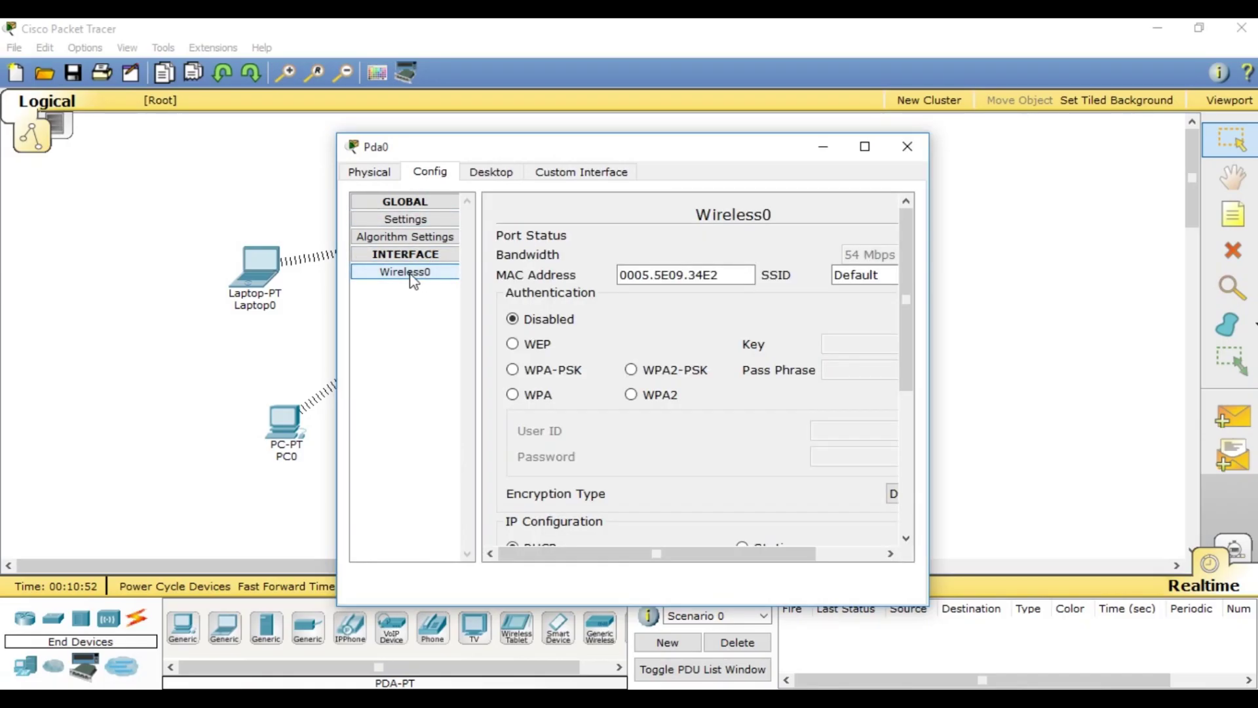
{"action": "left_click_drag", "start_coordinate": [702, 152], "coordinate": [811, 162]}
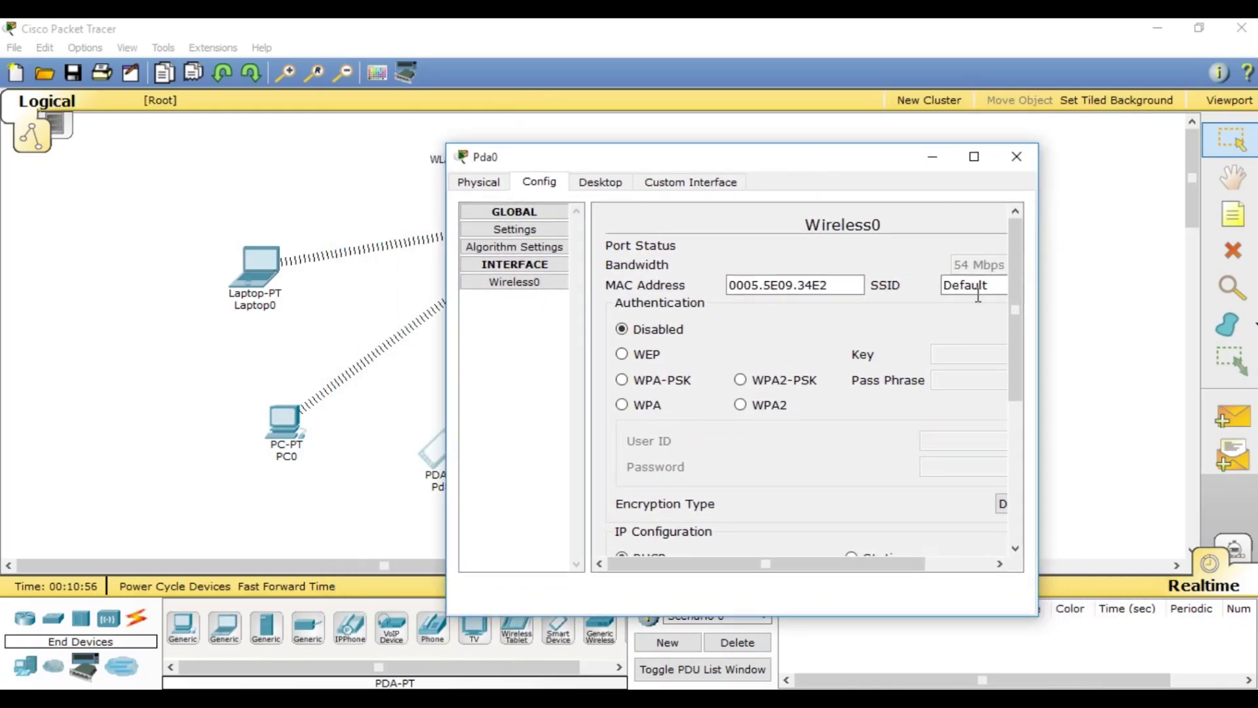
{"action": "mouse_move", "coordinate": [889, 564]}
{"action": "left_mouse_down"}
{"action": "mouse_move", "coordinate": [1028, 569]}
{"action": "mouse_move", "coordinate": [885, 572]}
{"action": "left_mouse_up"}
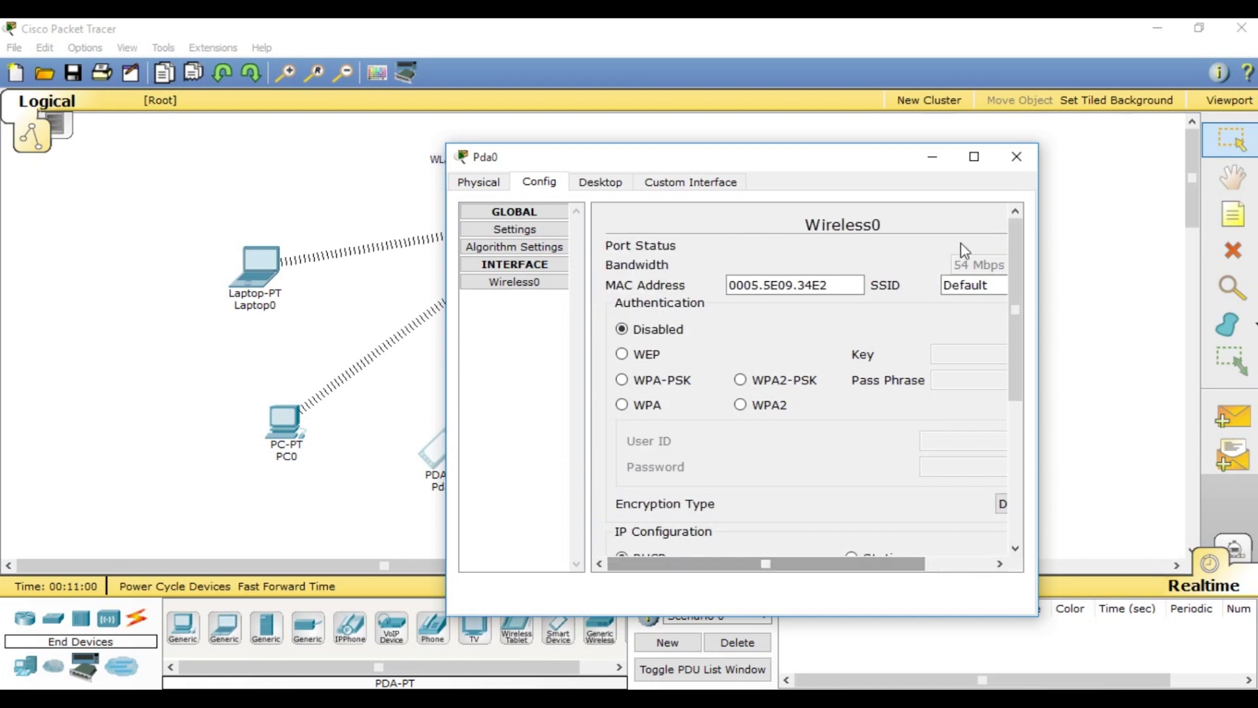
{"action": "double_click", "coordinate": [981, 284]}
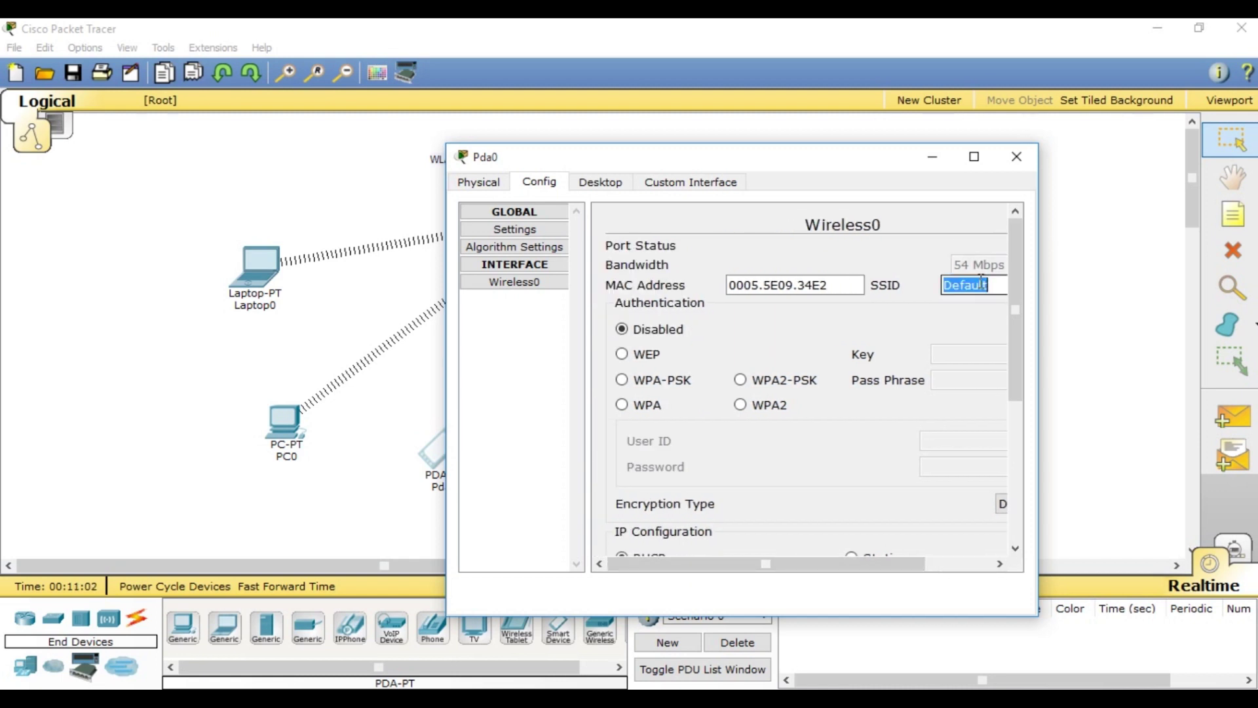
{"action": "type", "text": "Etienna"}
{"action": "left_click_drag", "start_coordinate": [871, 563], "coordinate": [935, 568]}
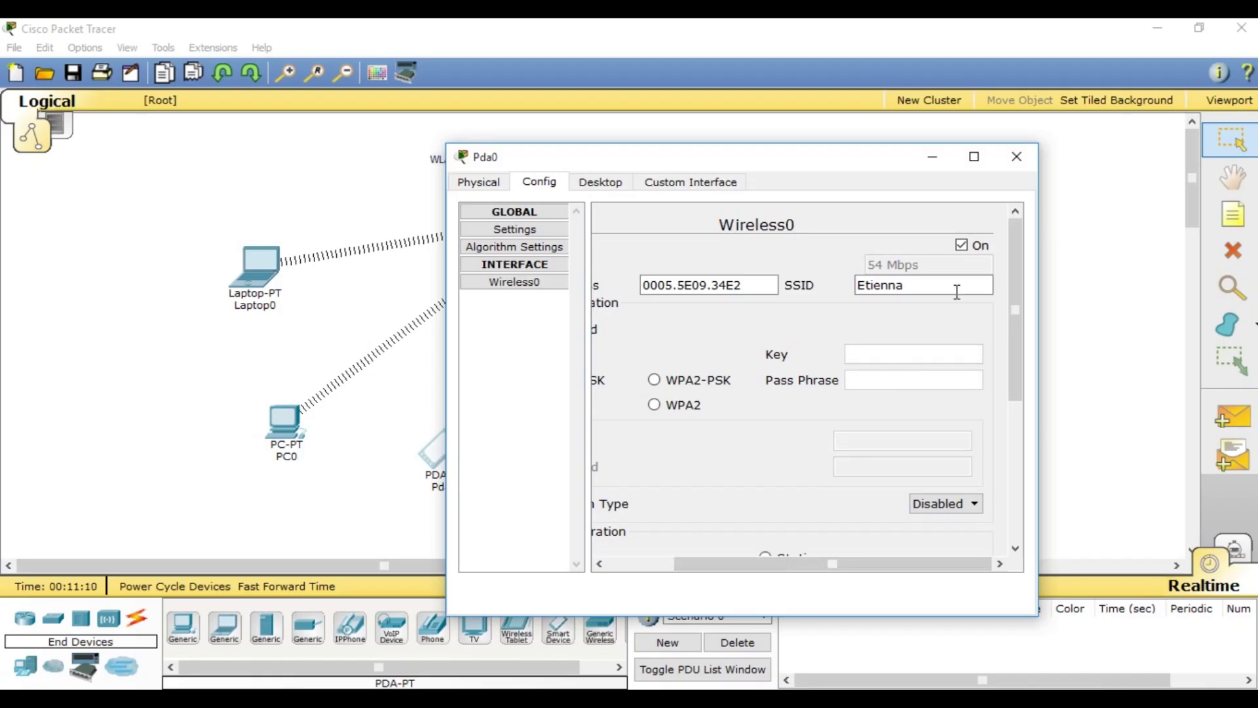
{"action": "left_click_drag", "start_coordinate": [819, 566], "coordinate": [689, 548]}
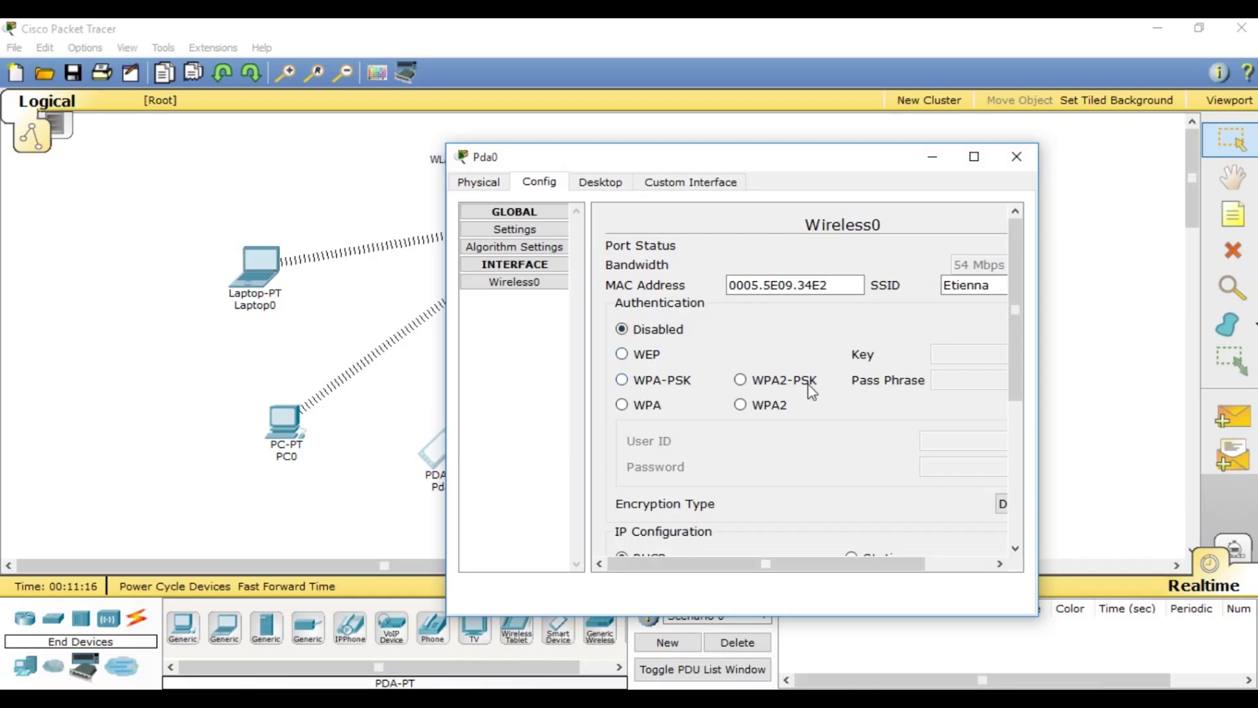
Step: Set Pda0's authentication to WPA2-PSK with the passphrase and close its settings
{"action": "left_click", "coordinate": [773, 385]}
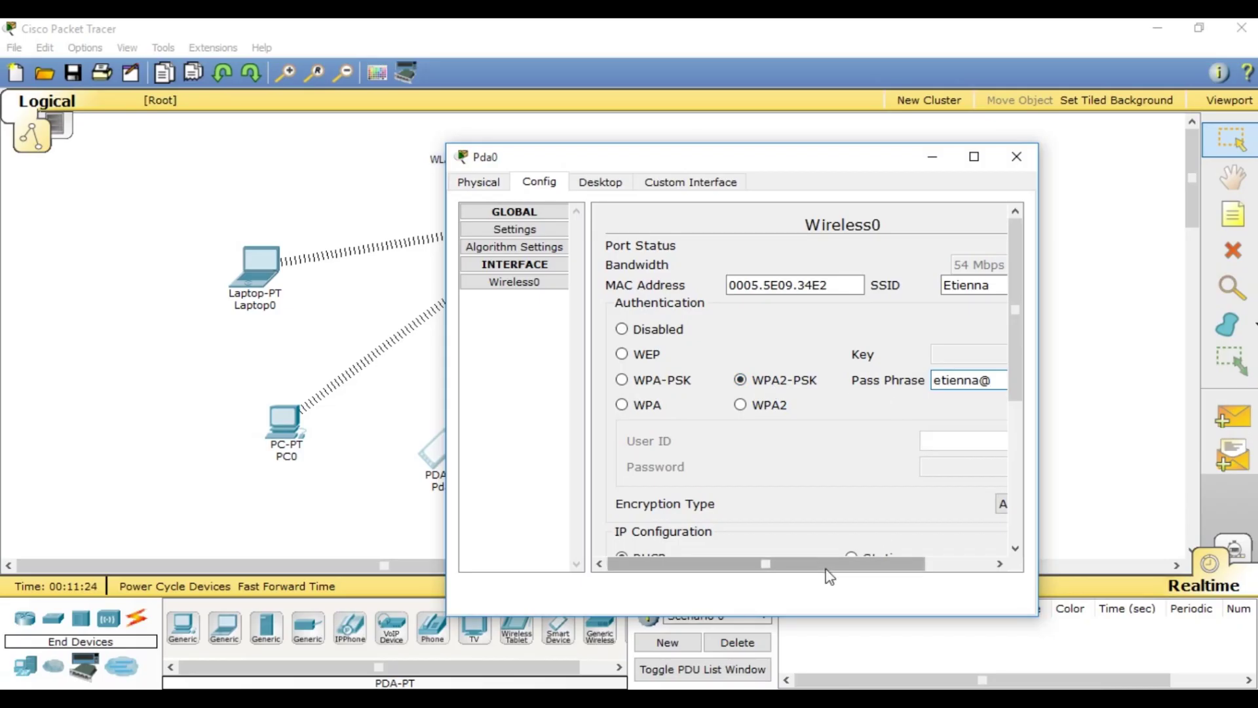
{"action": "left_click_drag", "start_coordinate": [829, 565], "coordinate": [983, 566]}
{"action": "scroll", "coordinate": [1000, 511], "scroll_direction": "down", "scroll_amount": 4}
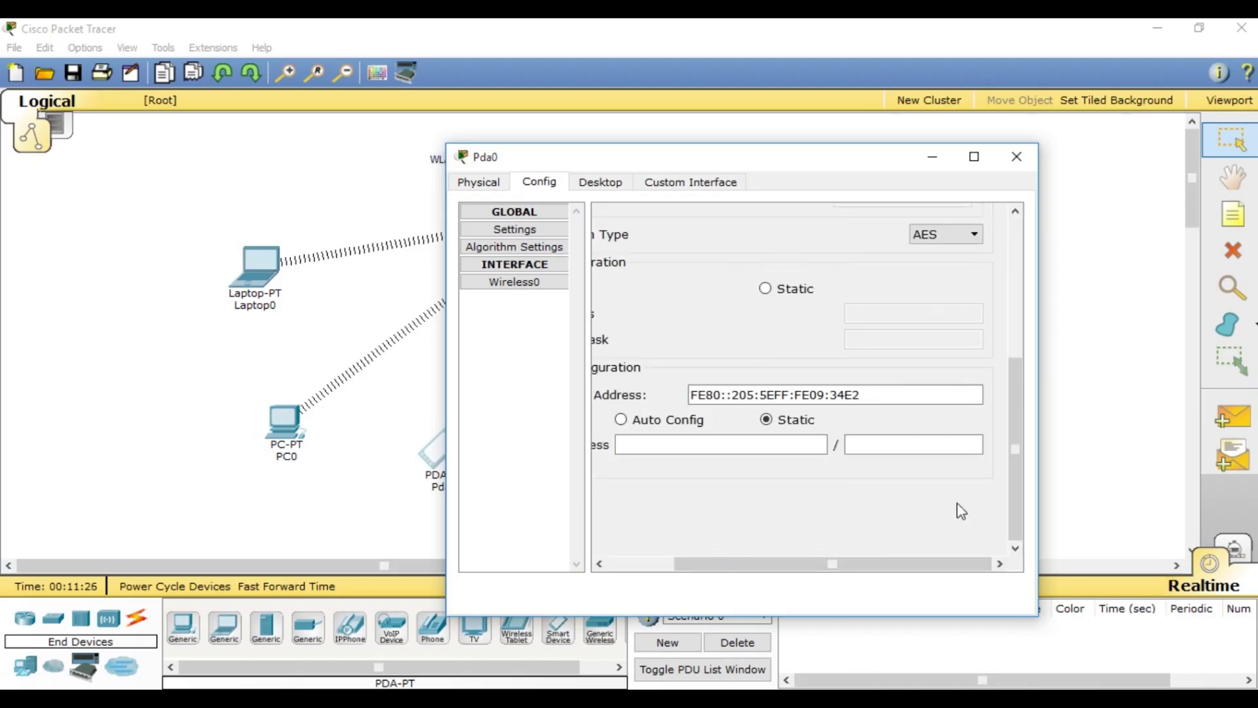
{"action": "scroll", "coordinate": [957, 508], "scroll_direction": "up", "scroll_amount": 4}
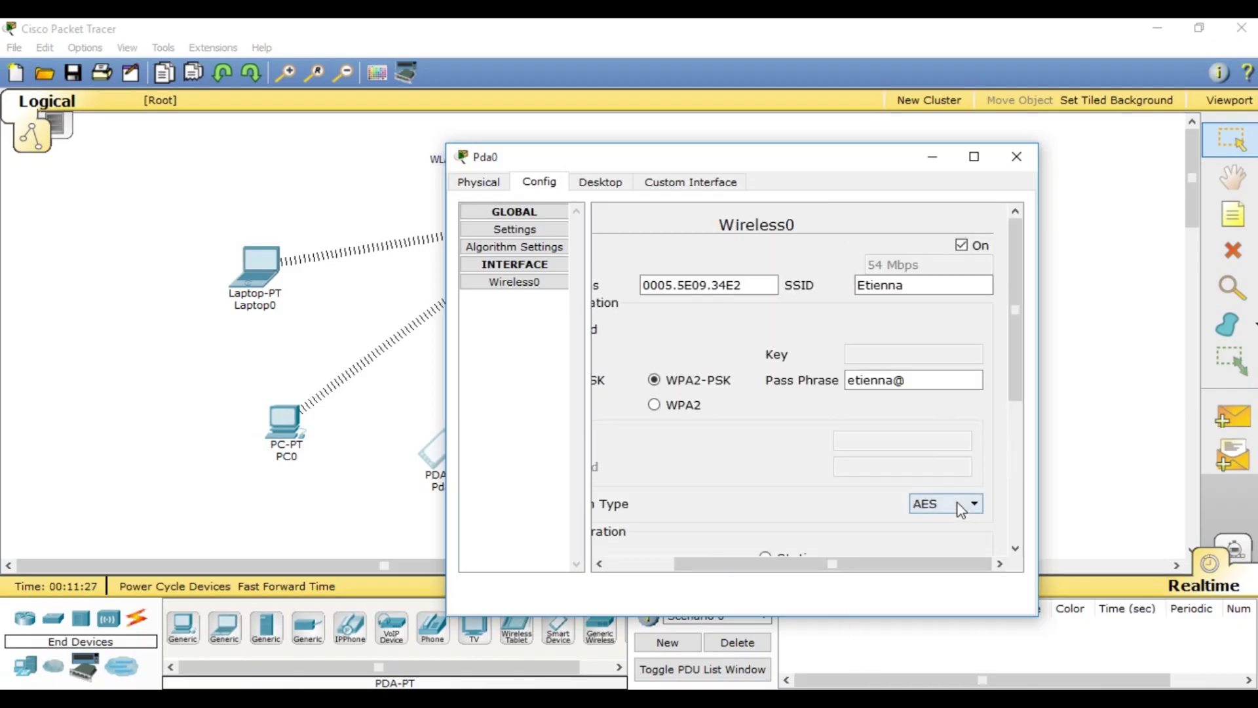
{"action": "left_click", "coordinate": [1016, 156]}
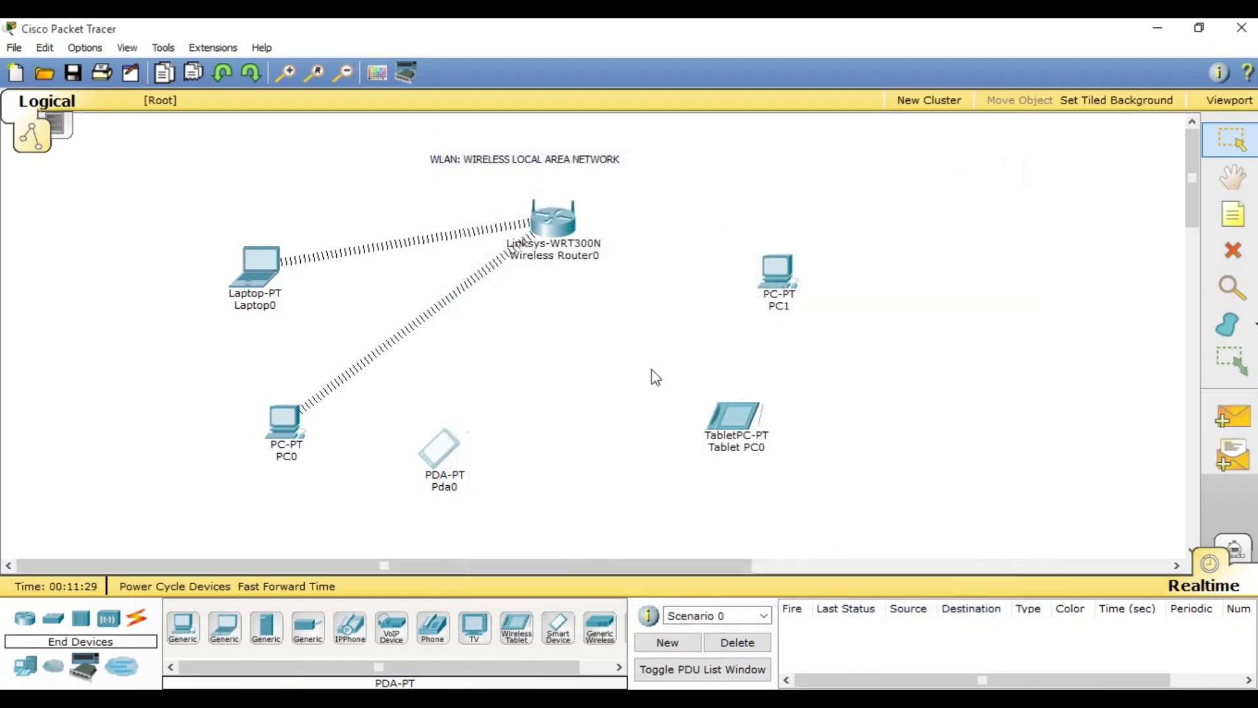
Step: Reopen Pda0's Wireless0 settings and return IPv6 to static and IPv4 to DHCP
{"action": "left_click", "coordinate": [438, 456]}
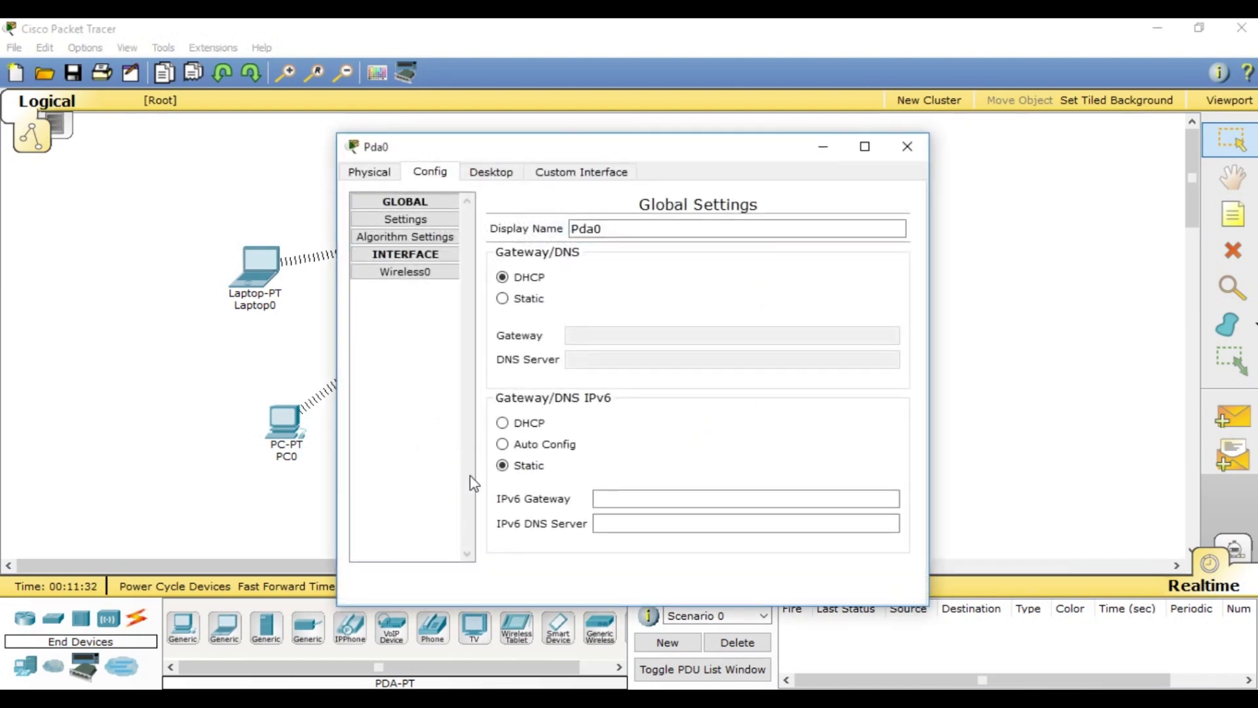
{"action": "left_click", "coordinate": [401, 274]}
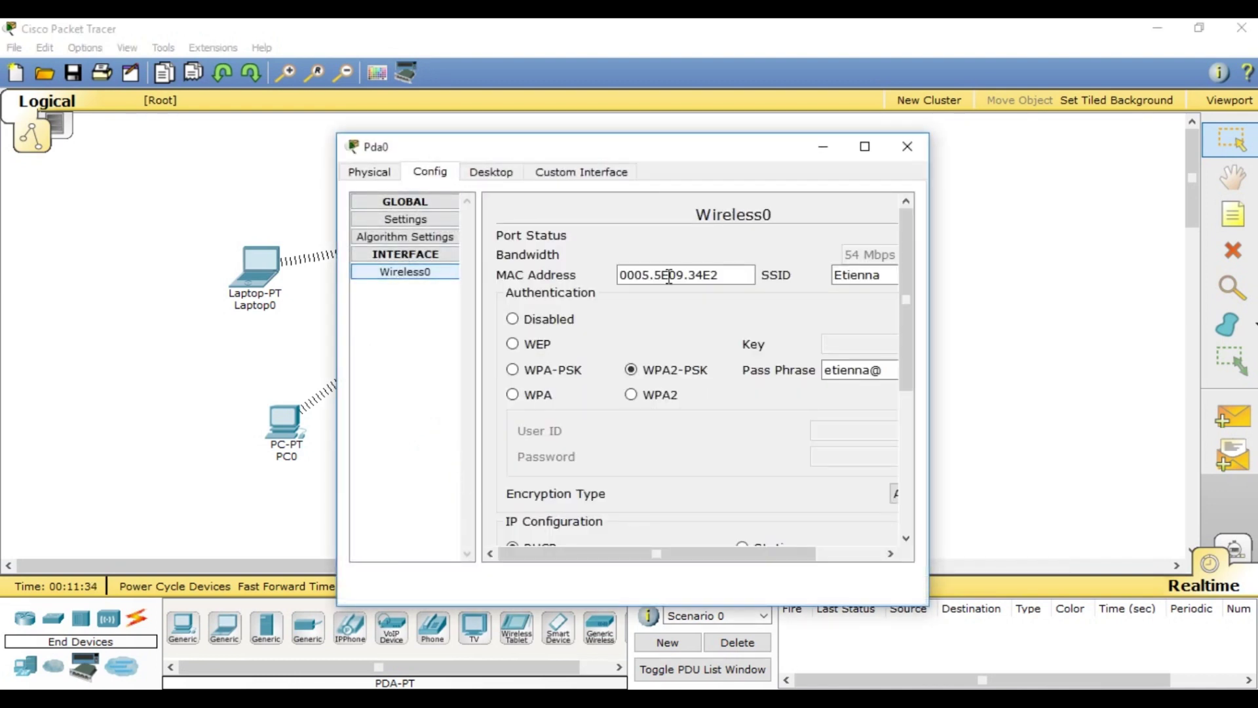
{"action": "left_click_drag", "start_coordinate": [756, 557], "coordinate": [825, 558]}
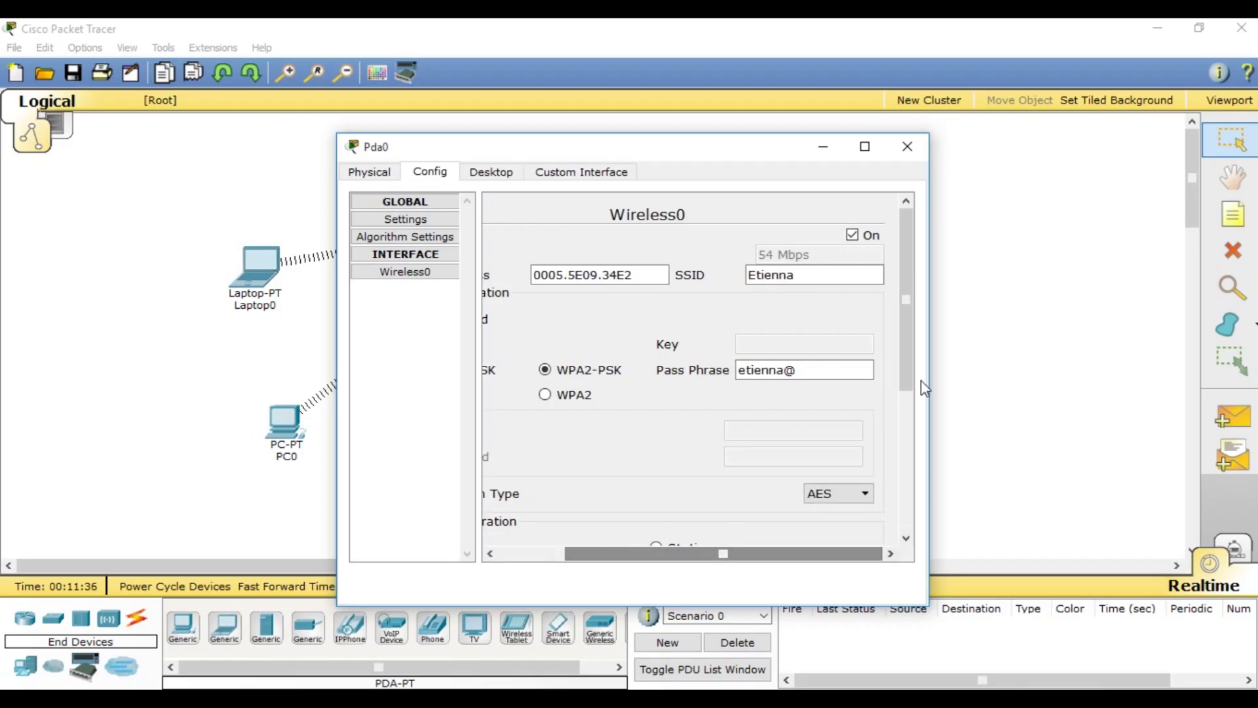
{"action": "left_click_drag", "start_coordinate": [907, 349], "coordinate": [919, 524]}
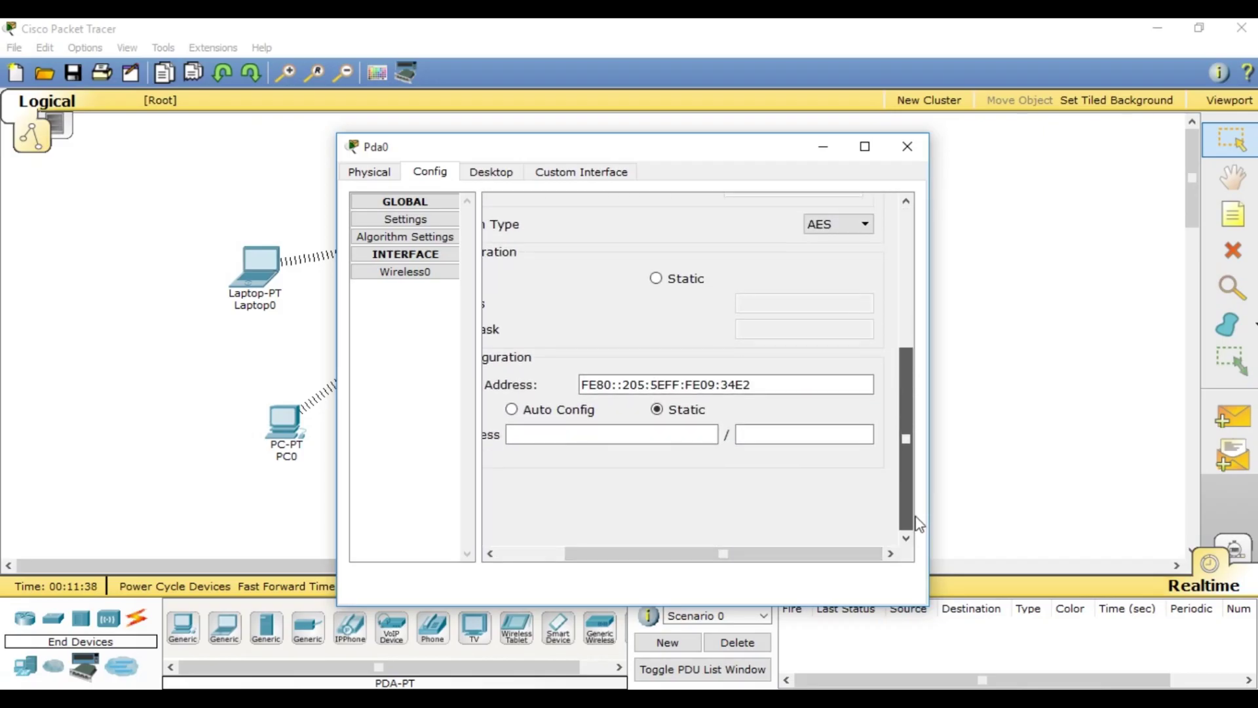
{"action": "left_click_drag", "start_coordinate": [764, 557], "coordinate": [536, 558]}
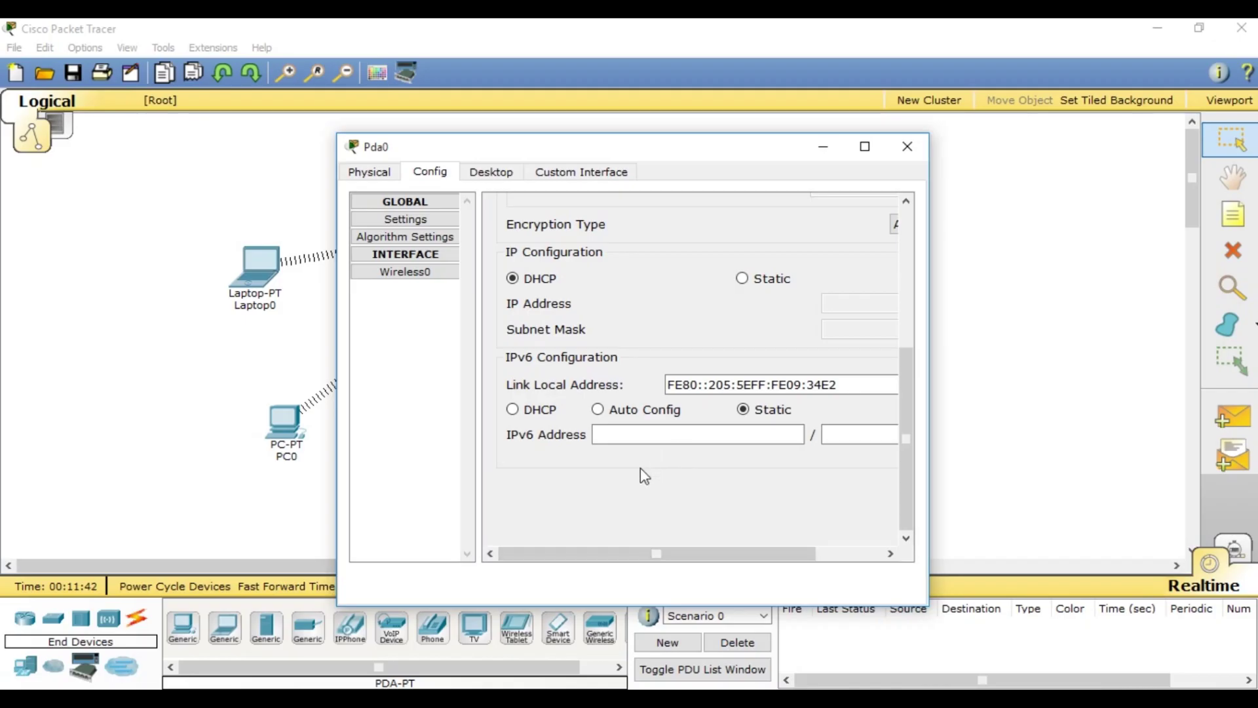
{"action": "left_click", "coordinate": [522, 413]}
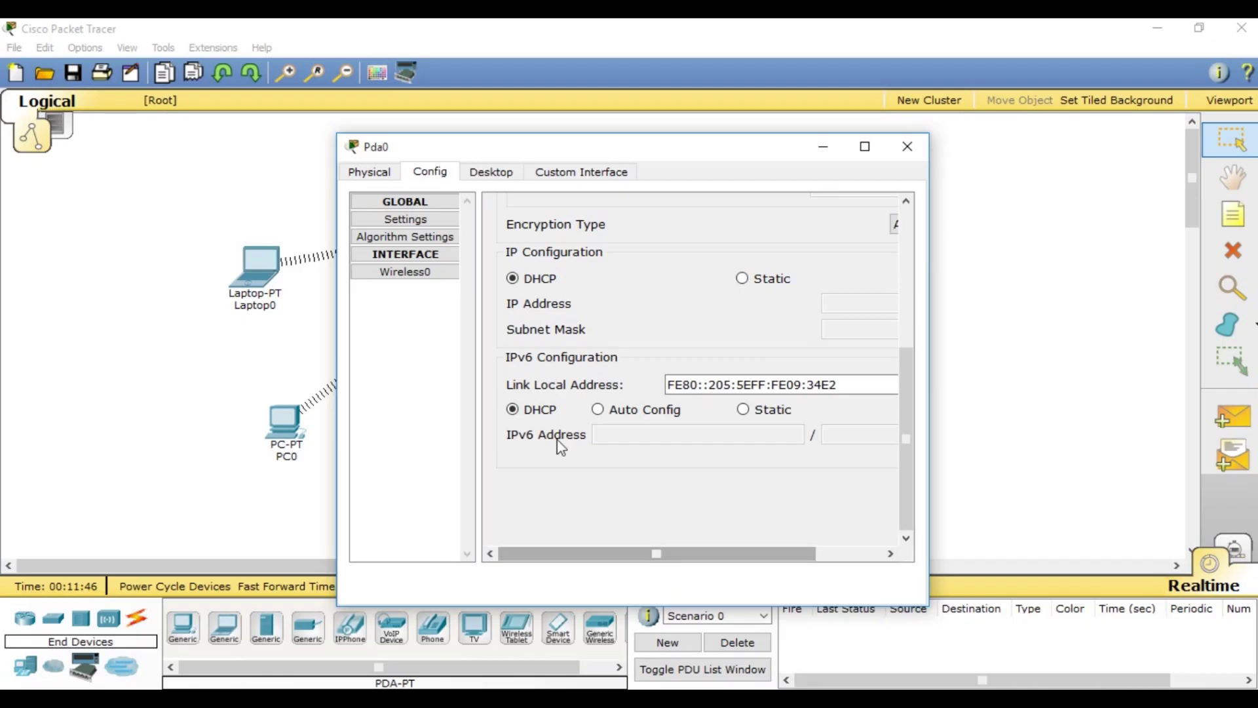
{"action": "left_click", "coordinate": [752, 411]}
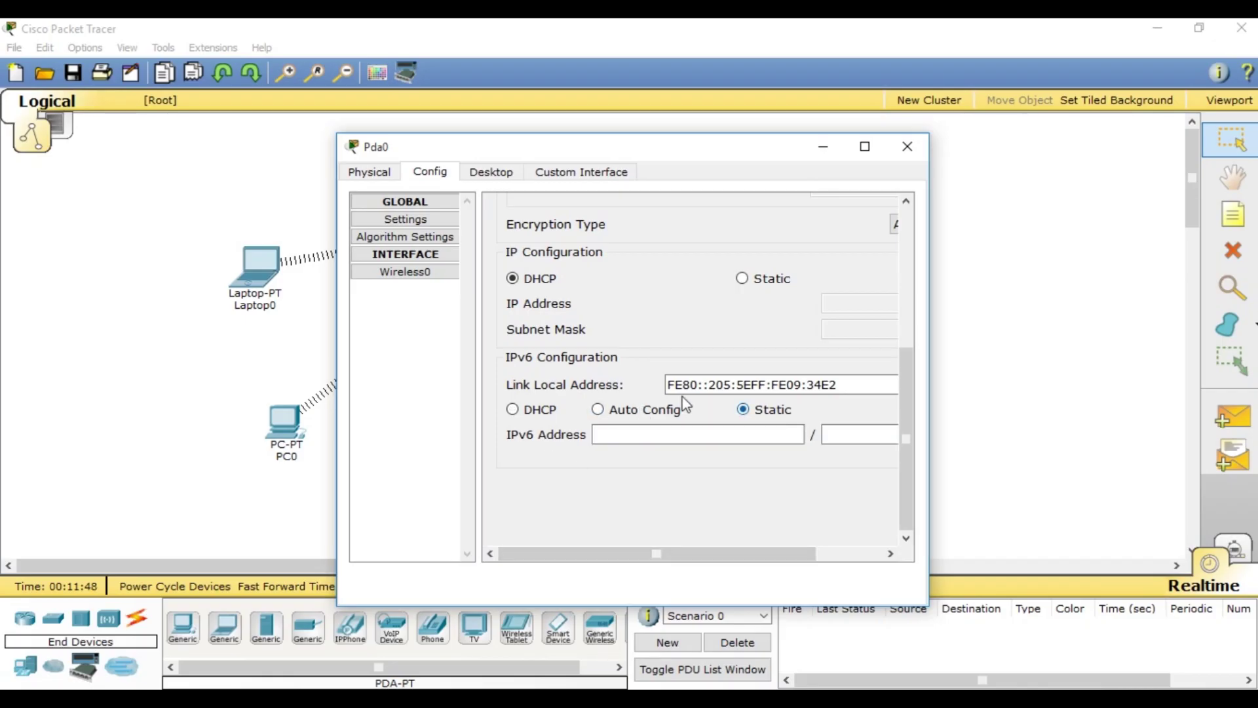
{"action": "left_click", "coordinate": [744, 279]}
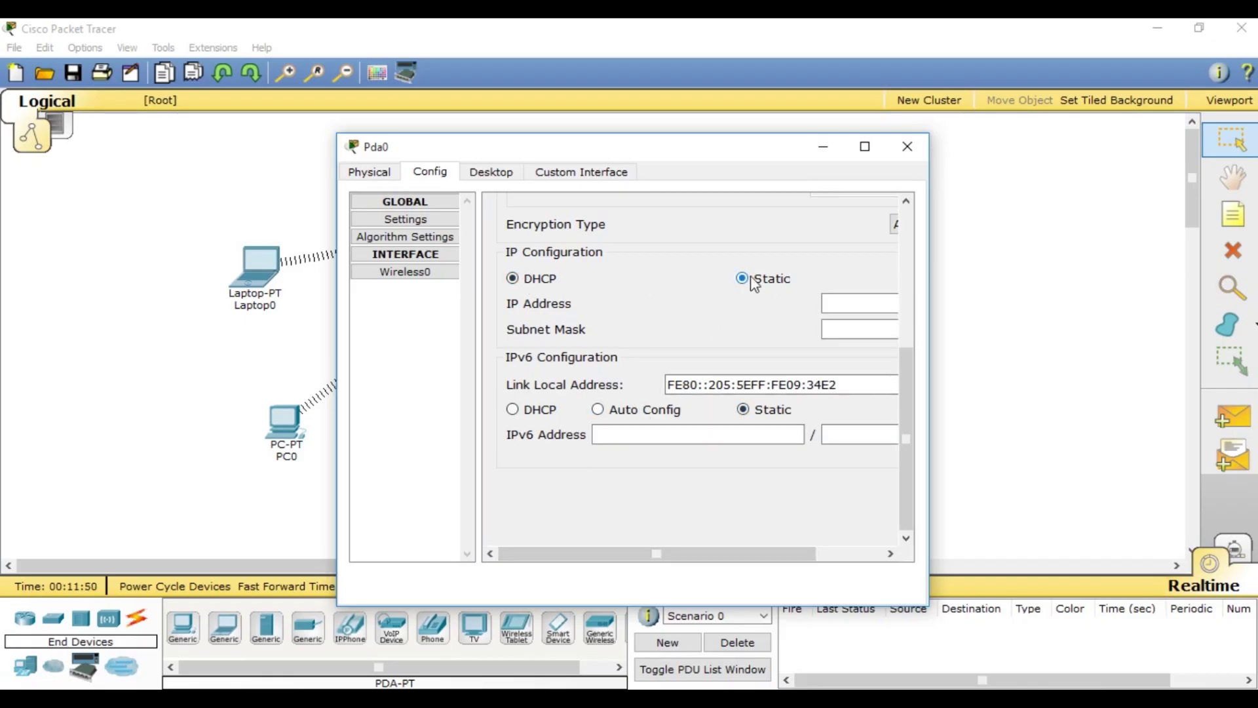
{"action": "left_click", "coordinate": [554, 283]}
{"action": "left_click_drag", "start_coordinate": [905, 393], "coordinate": [924, 239]}
{"action": "left_click_drag", "start_coordinate": [737, 148], "coordinate": [562, 77]}
Step: Complete Pda0's SSID, keep AES encryption with the port on, and close the window
{"action": "left_click_drag", "start_coordinate": [612, 486], "coordinate": [717, 493]}
{"action": "left_click", "coordinate": [682, 426]}
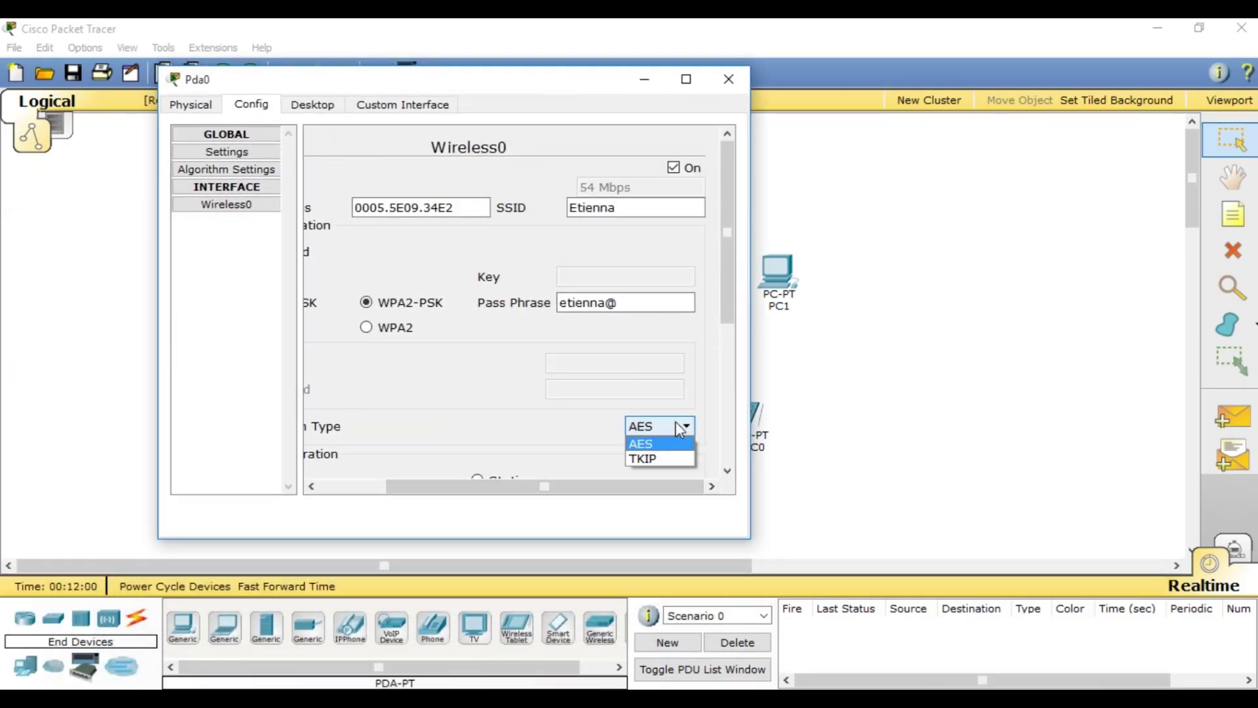
{"action": "left_click", "coordinate": [682, 426]}
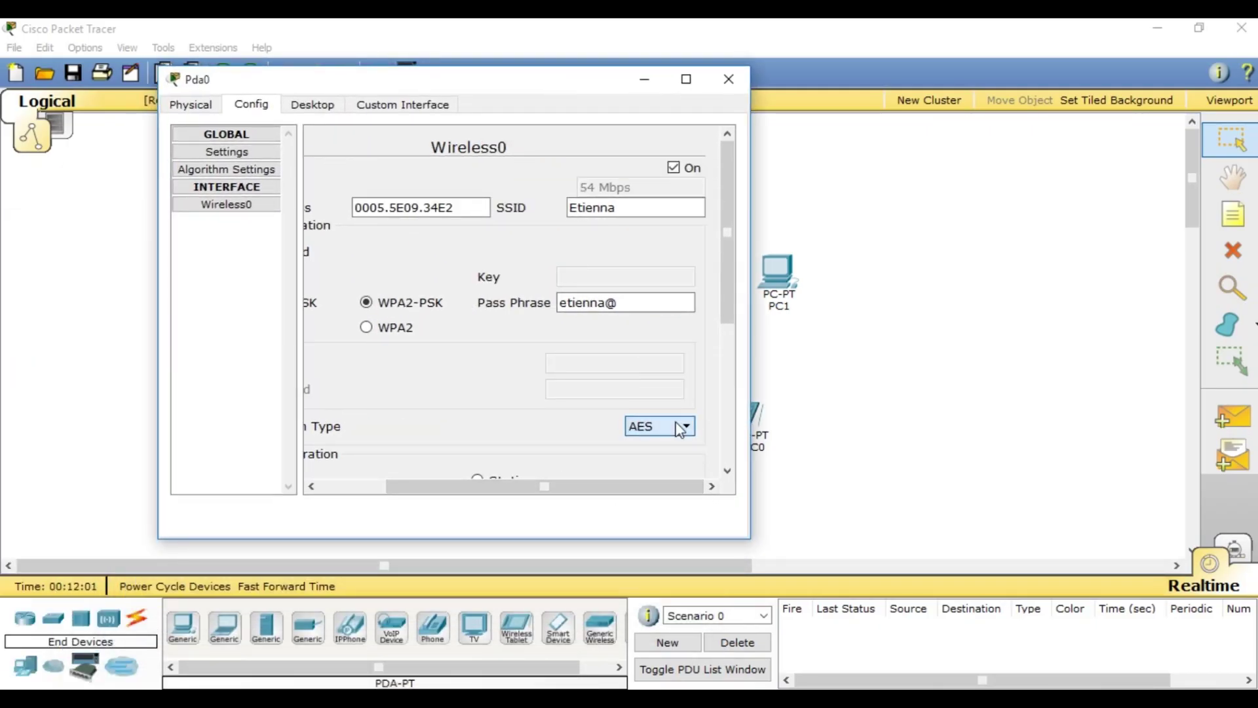
{"action": "left_click", "coordinate": [674, 169]}
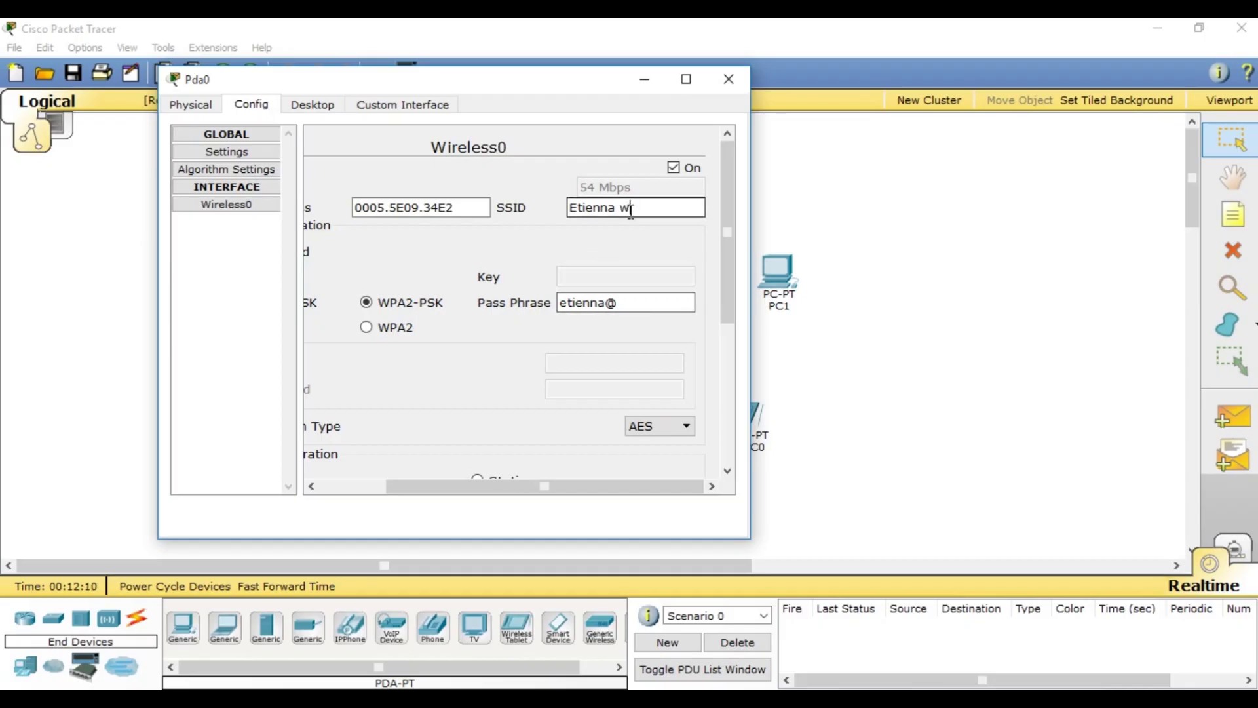
{"action": "left_click", "coordinate": [646, 301]}
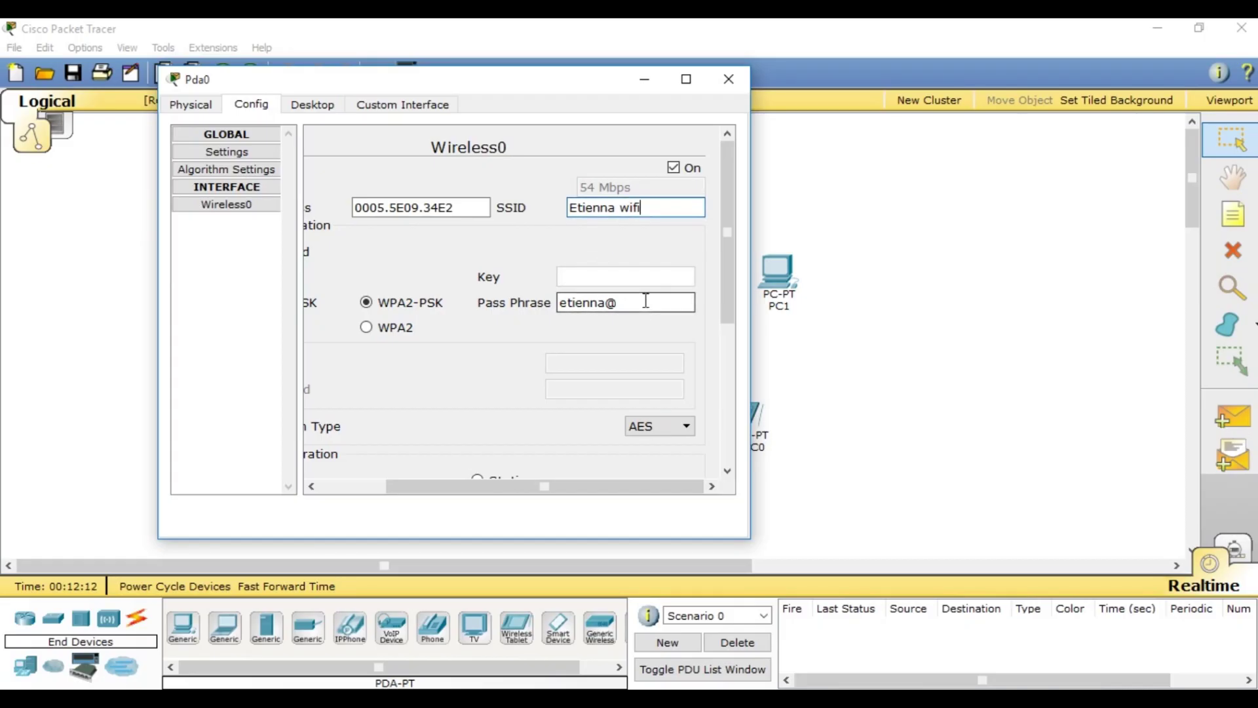
{"action": "scroll", "coordinate": [632, 390], "scroll_direction": "down", "scroll_amount": 3}
{"action": "scroll", "coordinate": [632, 401], "scroll_direction": "down", "scroll_amount": 1}
{"action": "left_click", "coordinate": [611, 368]}
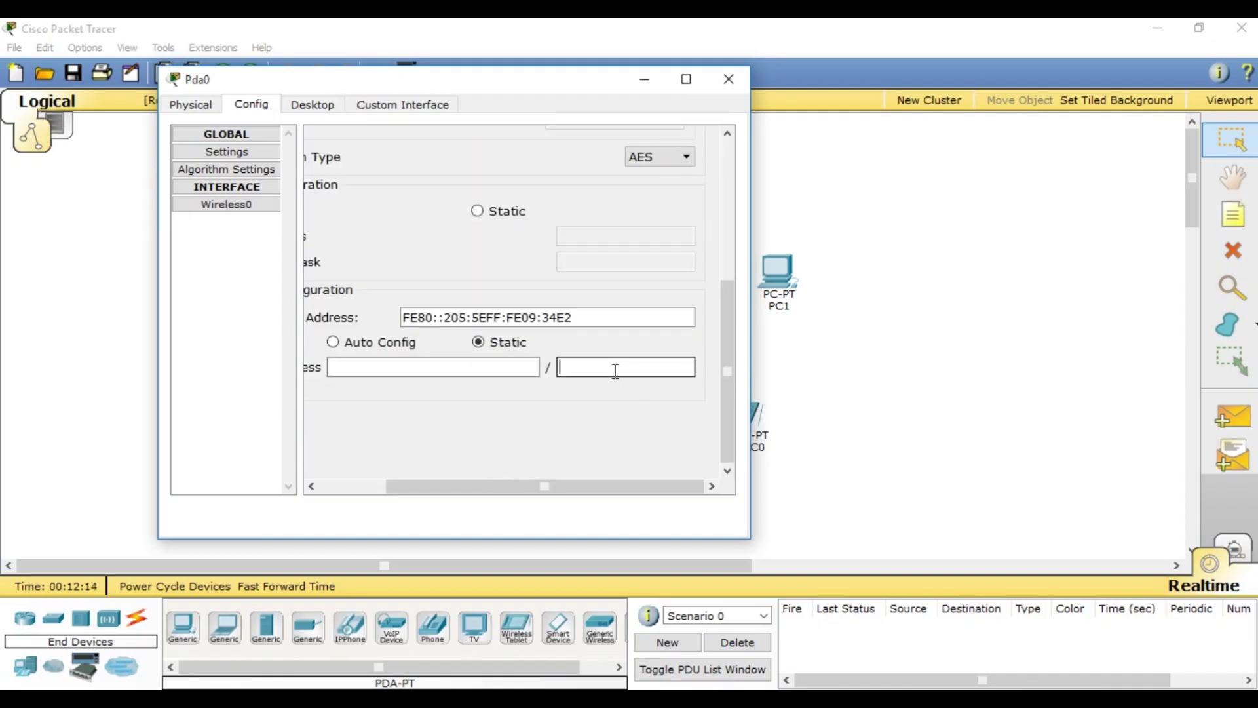
{"action": "left_click_drag", "start_coordinate": [732, 378], "coordinate": [724, 202]}
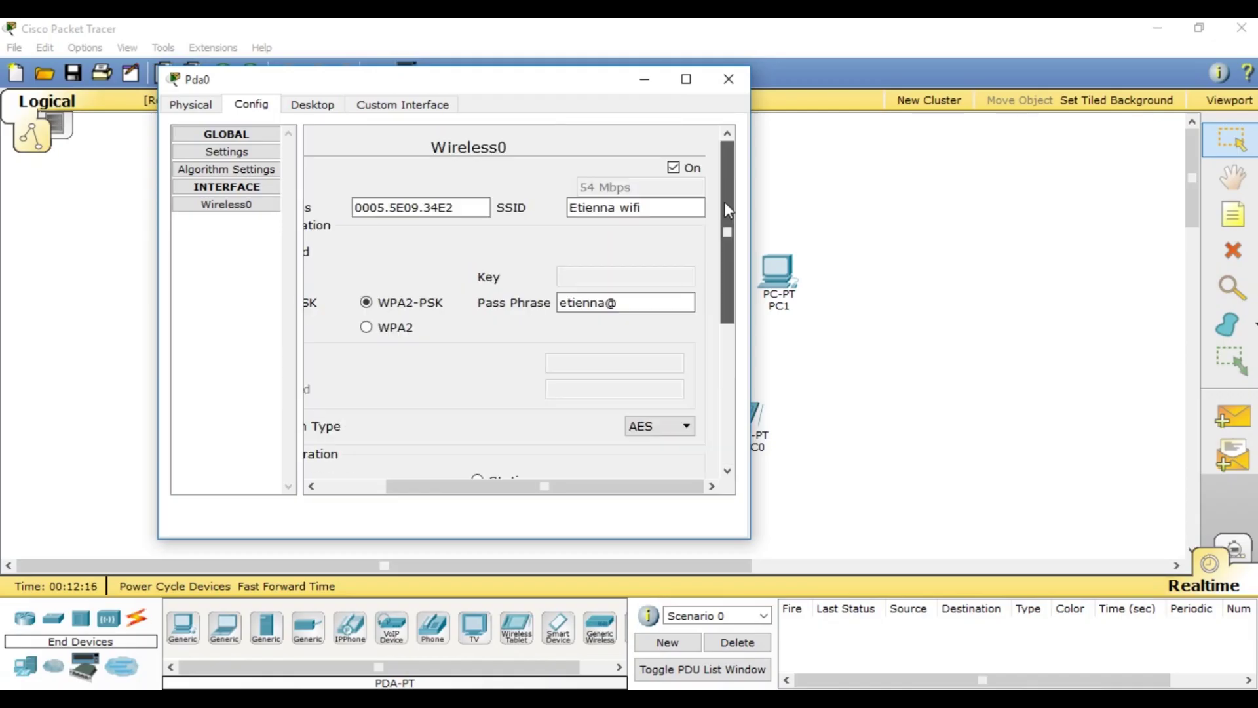
{"action": "left_click", "coordinate": [686, 171]}
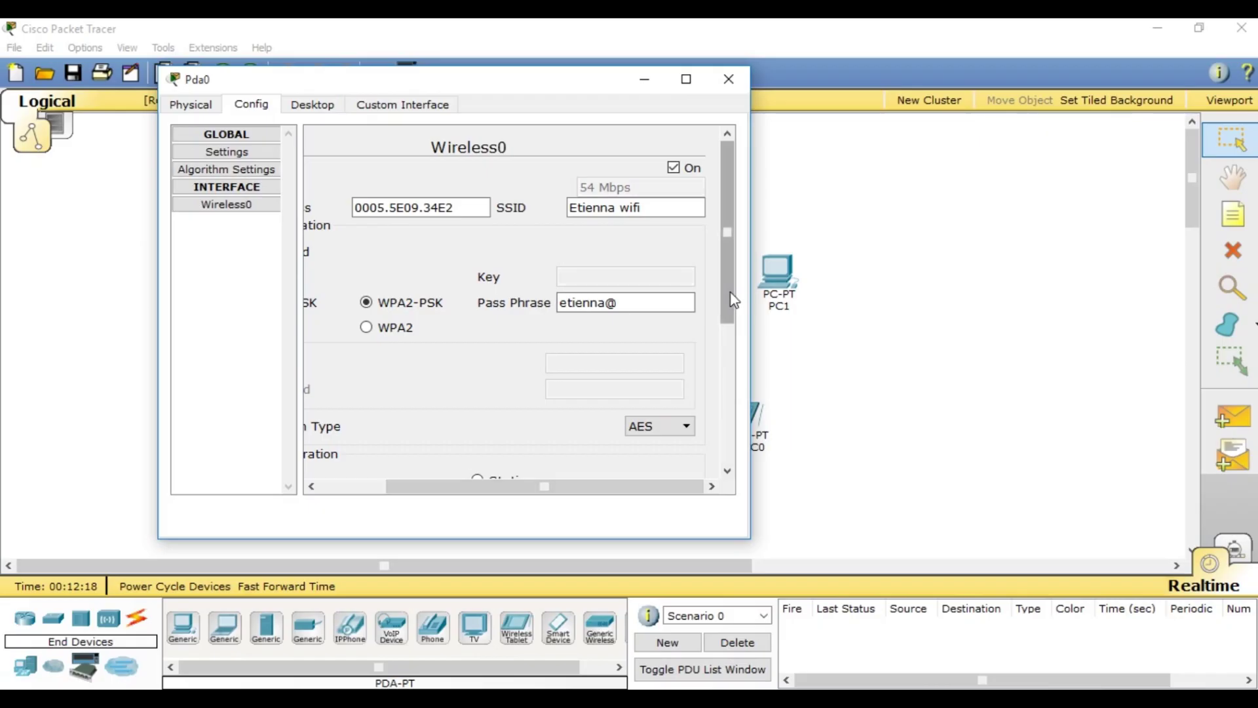
{"action": "left_click_drag", "start_coordinate": [727, 308], "coordinate": [730, 459]}
{"action": "left_click", "coordinate": [728, 79]}
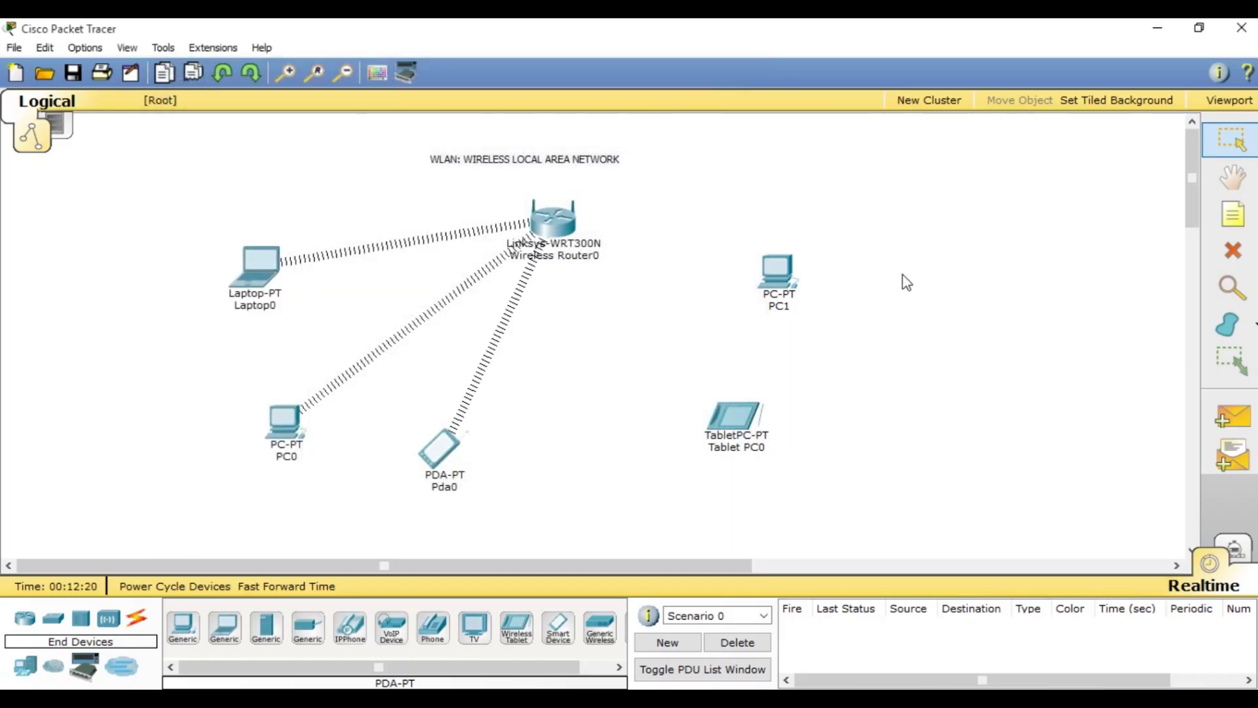
Step: Place a new PDA, Pda1, beside Pda0 and open its Wireless0 settings
{"action": "left_click_drag", "start_coordinate": [448, 456], "coordinate": [466, 473]}
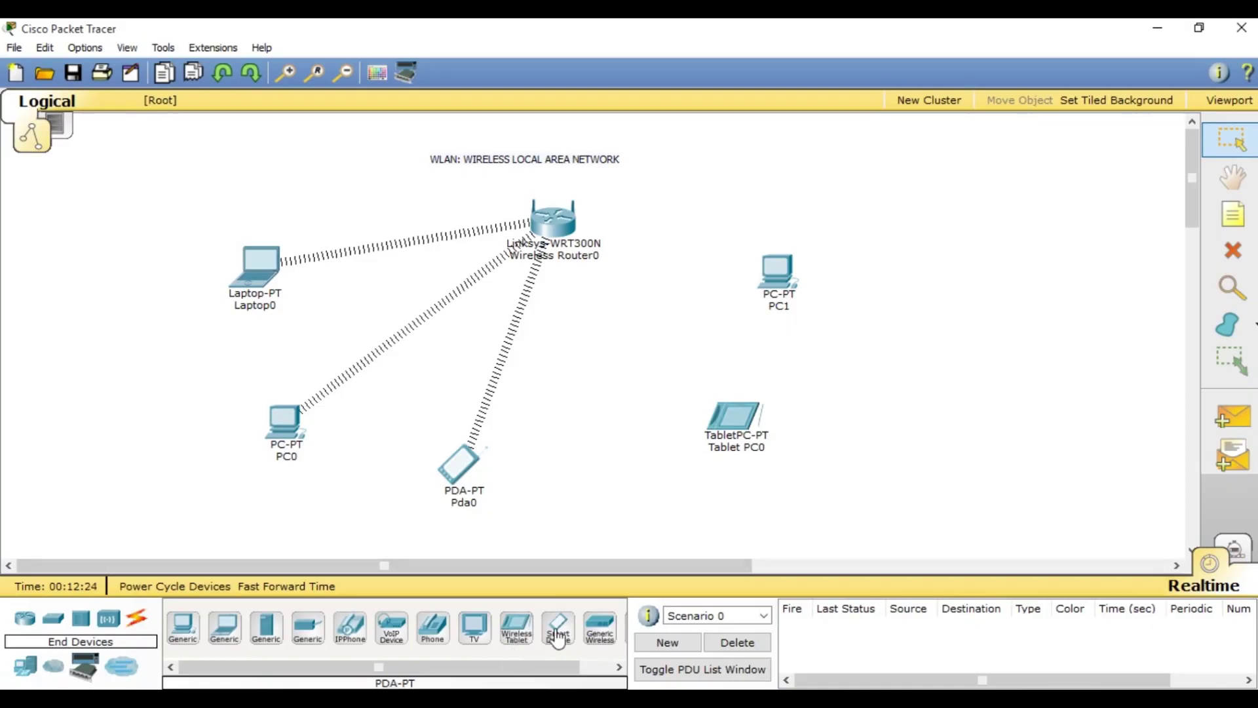
{"action": "left_click", "coordinate": [558, 627]}
{"action": "left_click", "coordinate": [575, 458]}
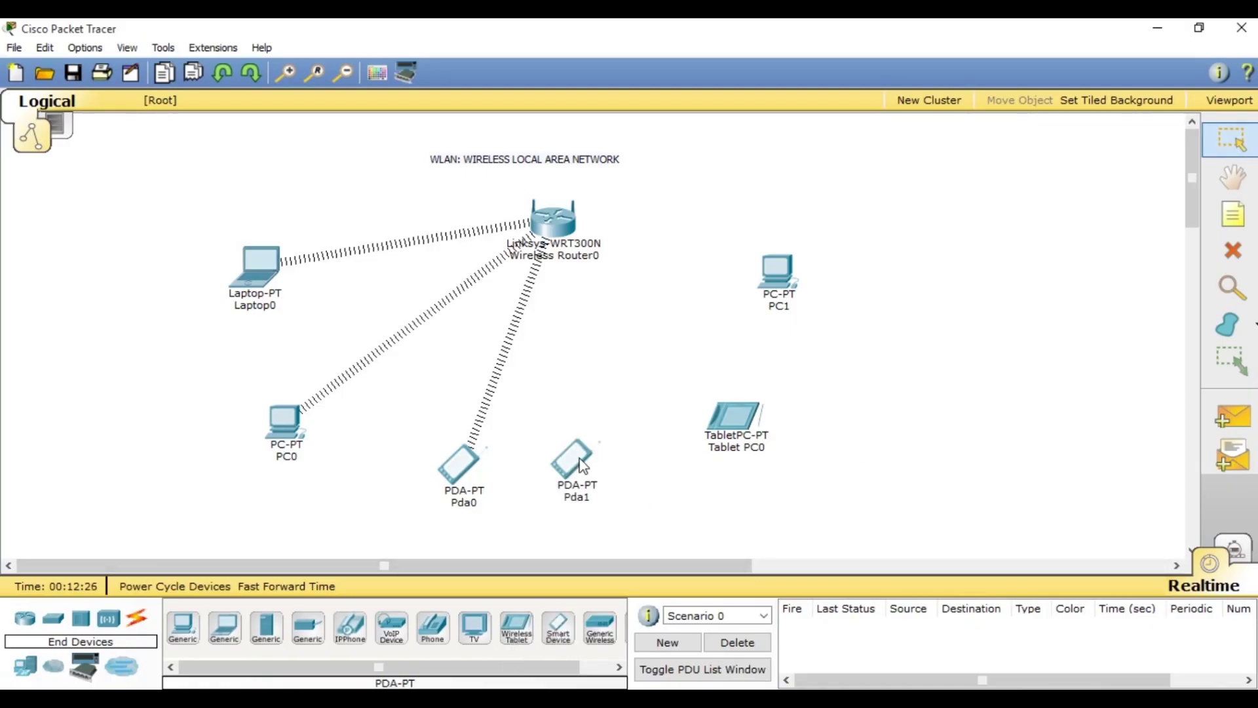
{"action": "left_click", "coordinate": [578, 463]}
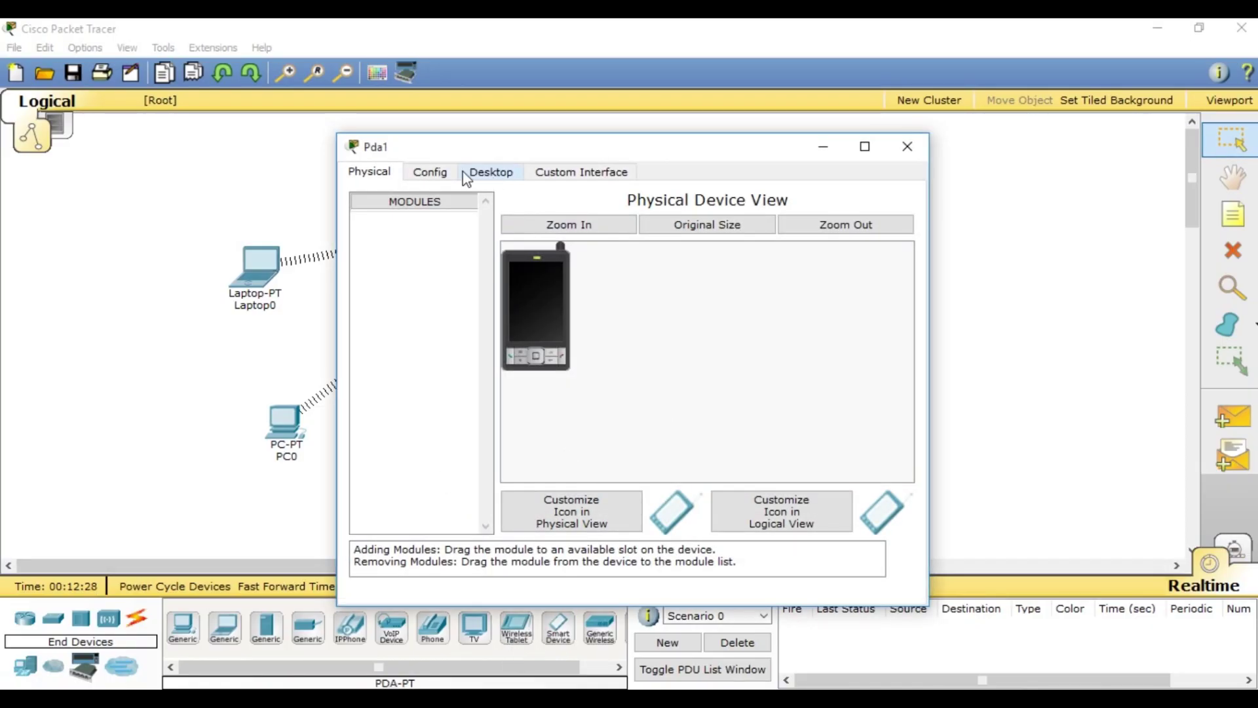
{"action": "left_click", "coordinate": [427, 173]}
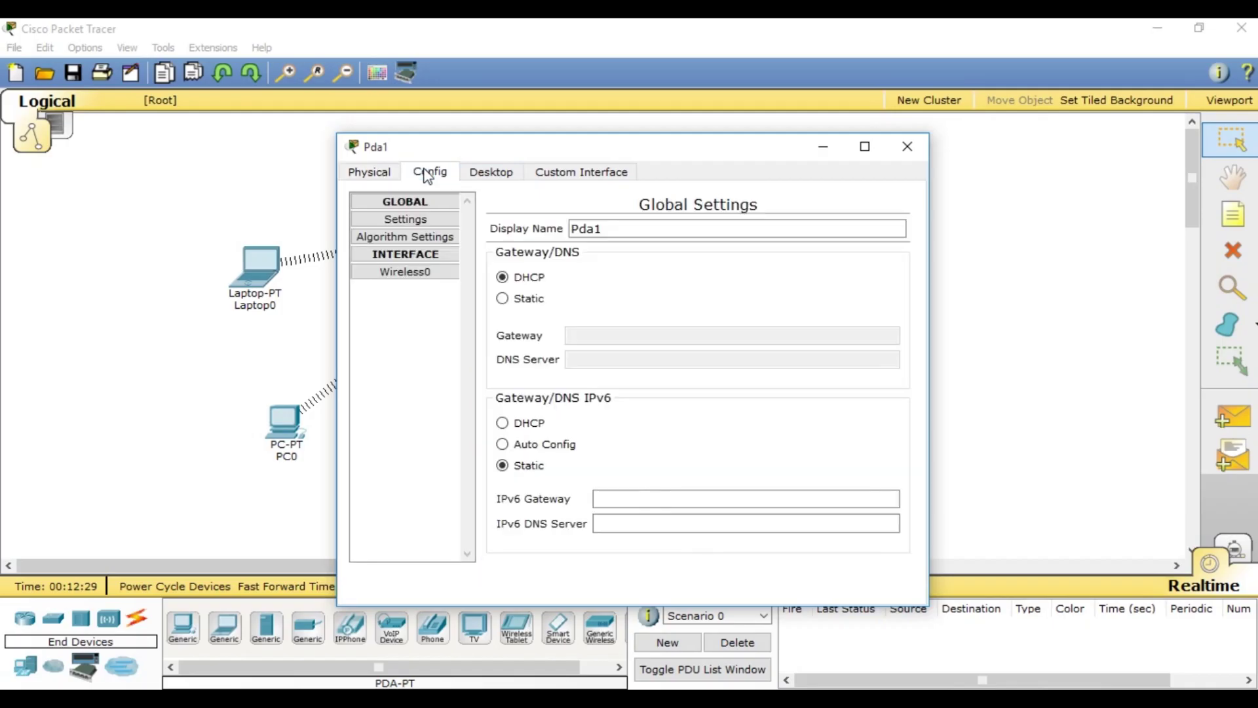
{"action": "left_click", "coordinate": [408, 274]}
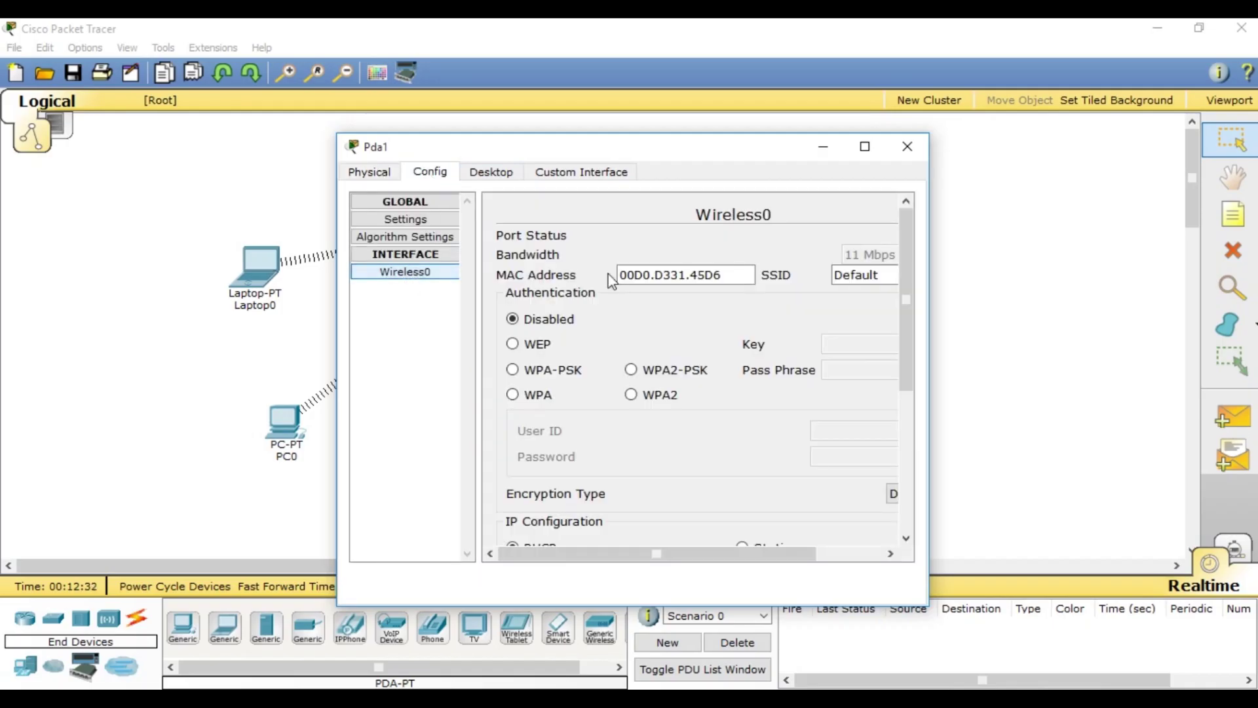
Step: Give Pda1 the router's SSID, WPA2-PSK and the pass phrase, then close it
{"action": "double_click", "coordinate": [868, 276]}
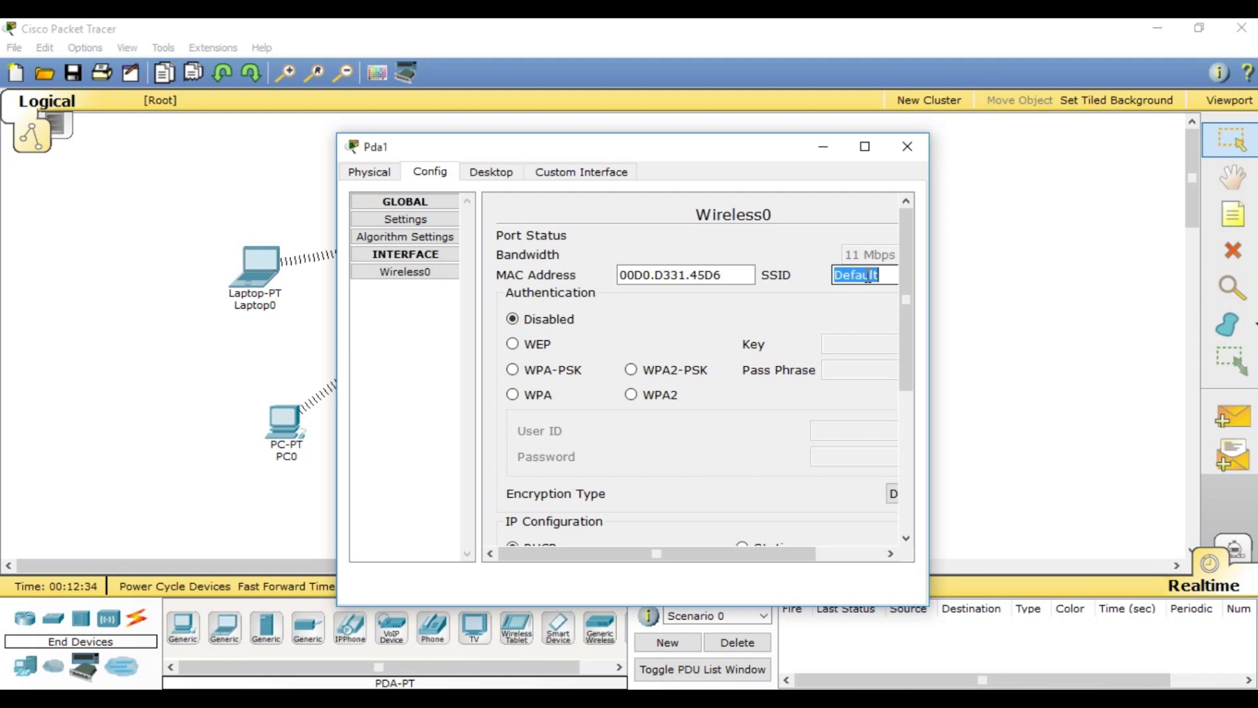
{"action": "type", "text": "Etienna wi"}
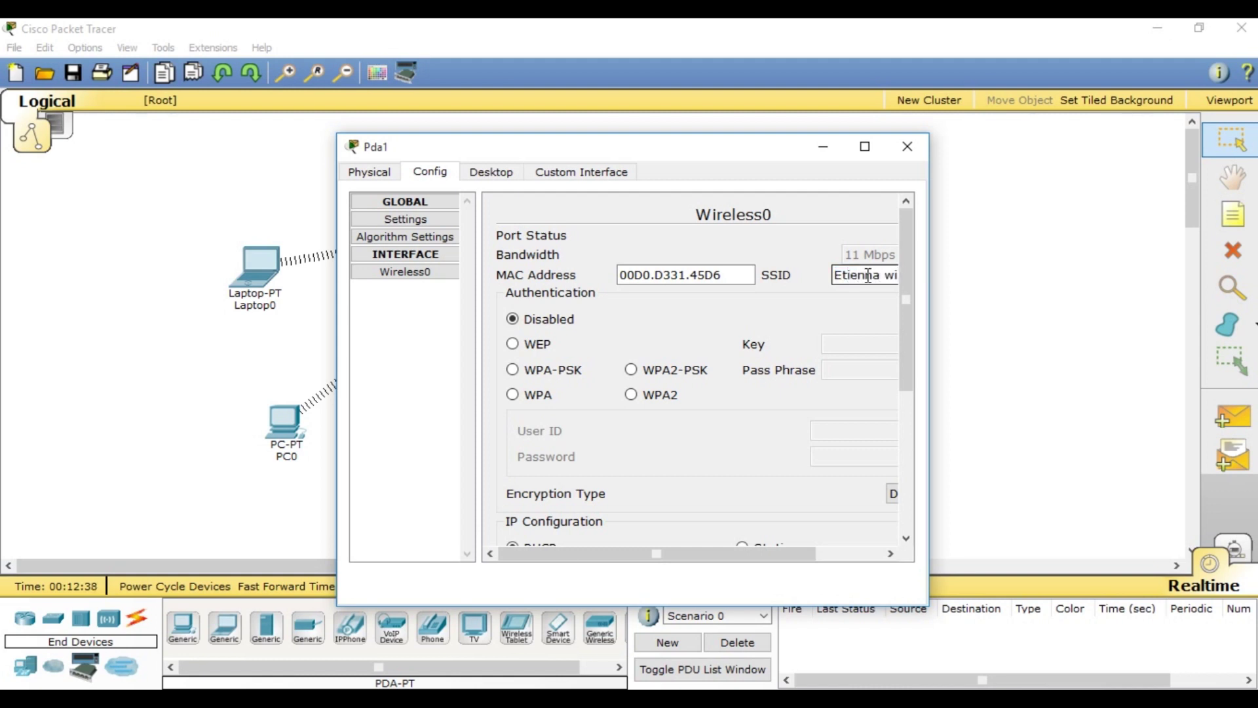
{"action": "left_click_drag", "start_coordinate": [747, 554], "coordinate": [690, 524]}
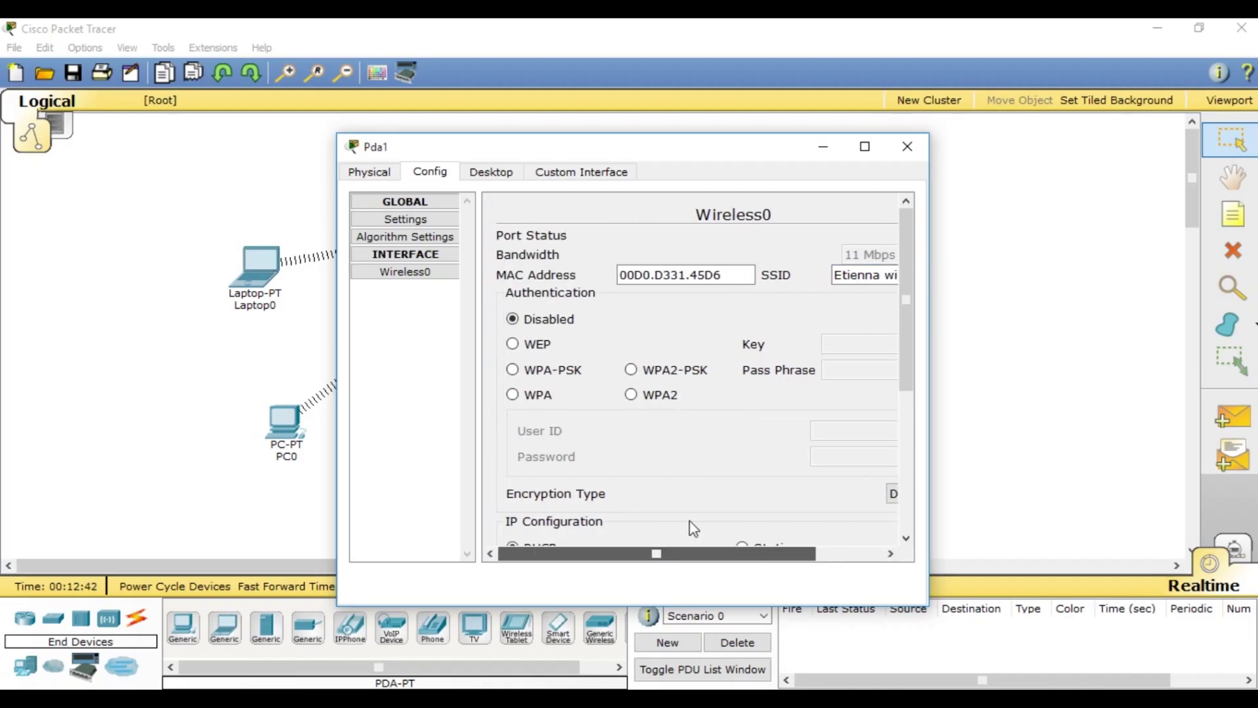
{"action": "left_click", "coordinate": [665, 371]}
{"action": "left_click", "coordinate": [852, 372]}
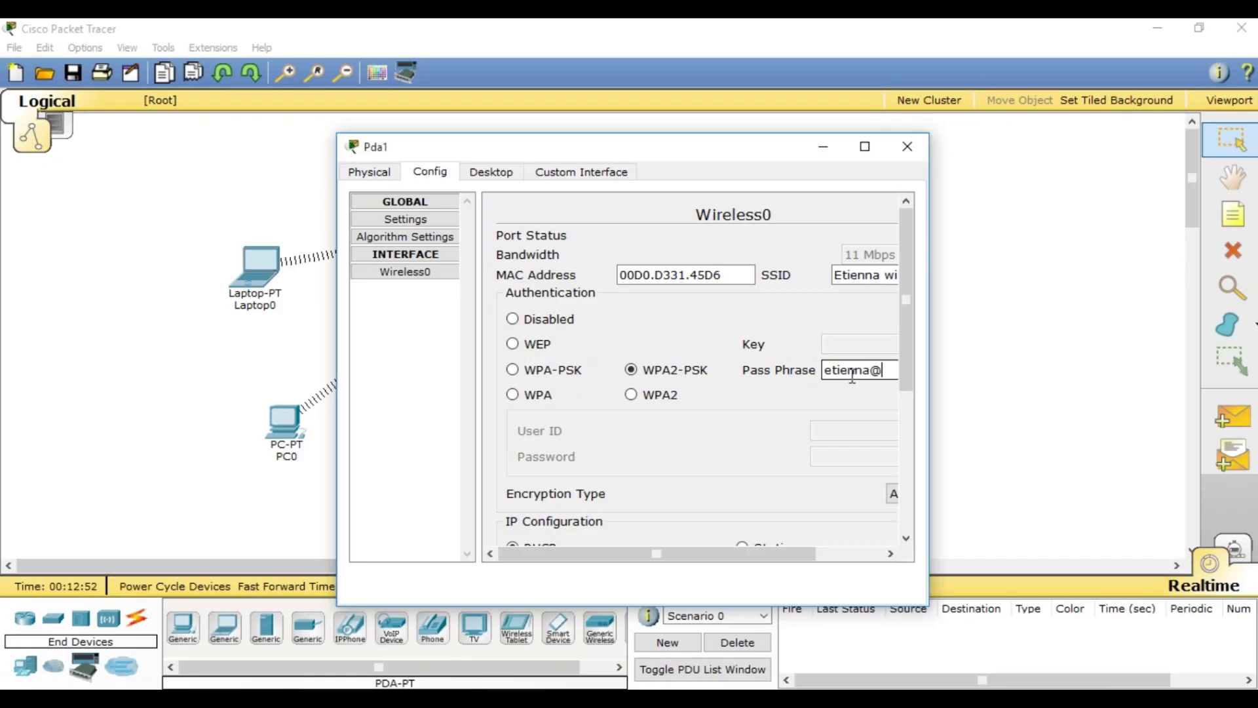
{"action": "left_click_drag", "start_coordinate": [796, 553], "coordinate": [950, 524]}
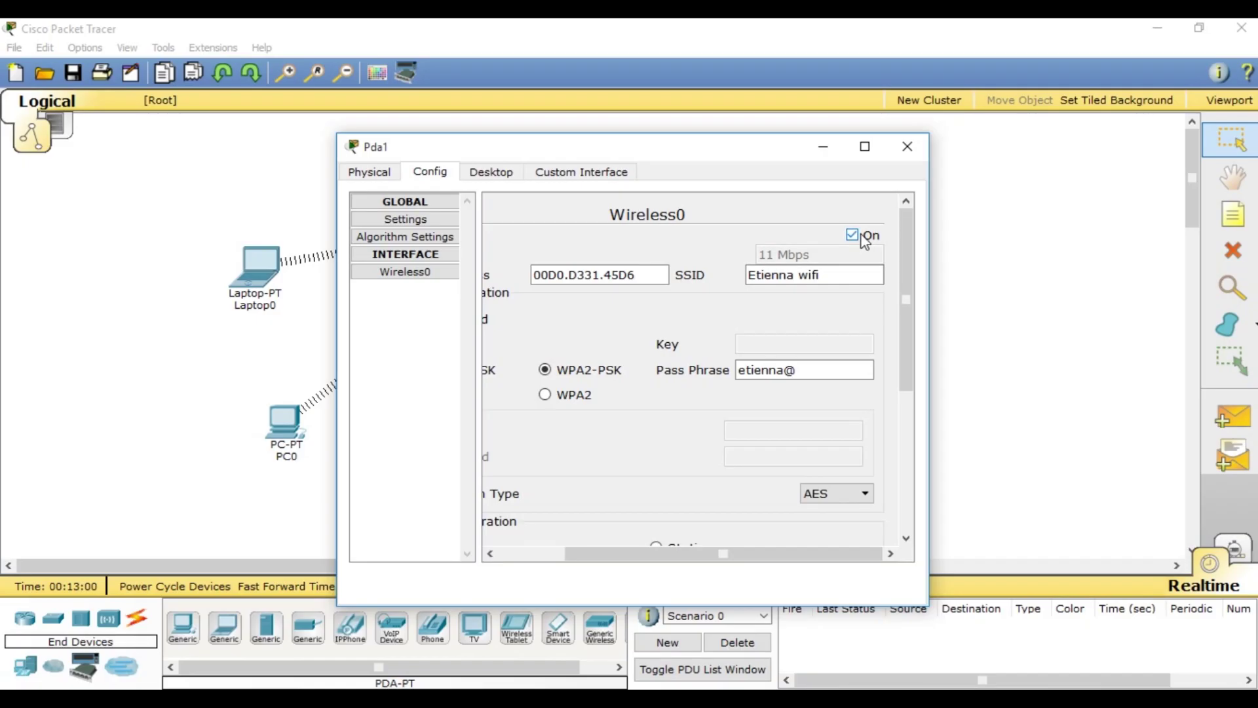
{"action": "left_click_drag", "start_coordinate": [906, 301], "coordinate": [939, 195]}
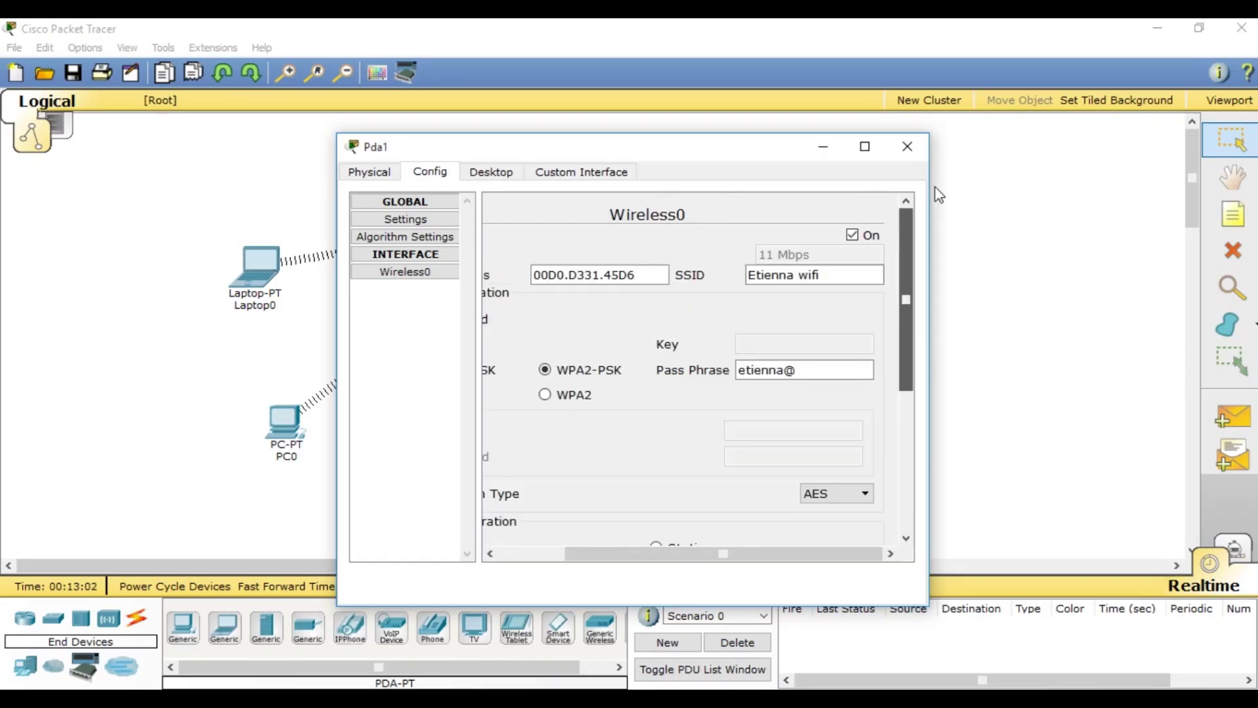
{"action": "left_click", "coordinate": [907, 146]}
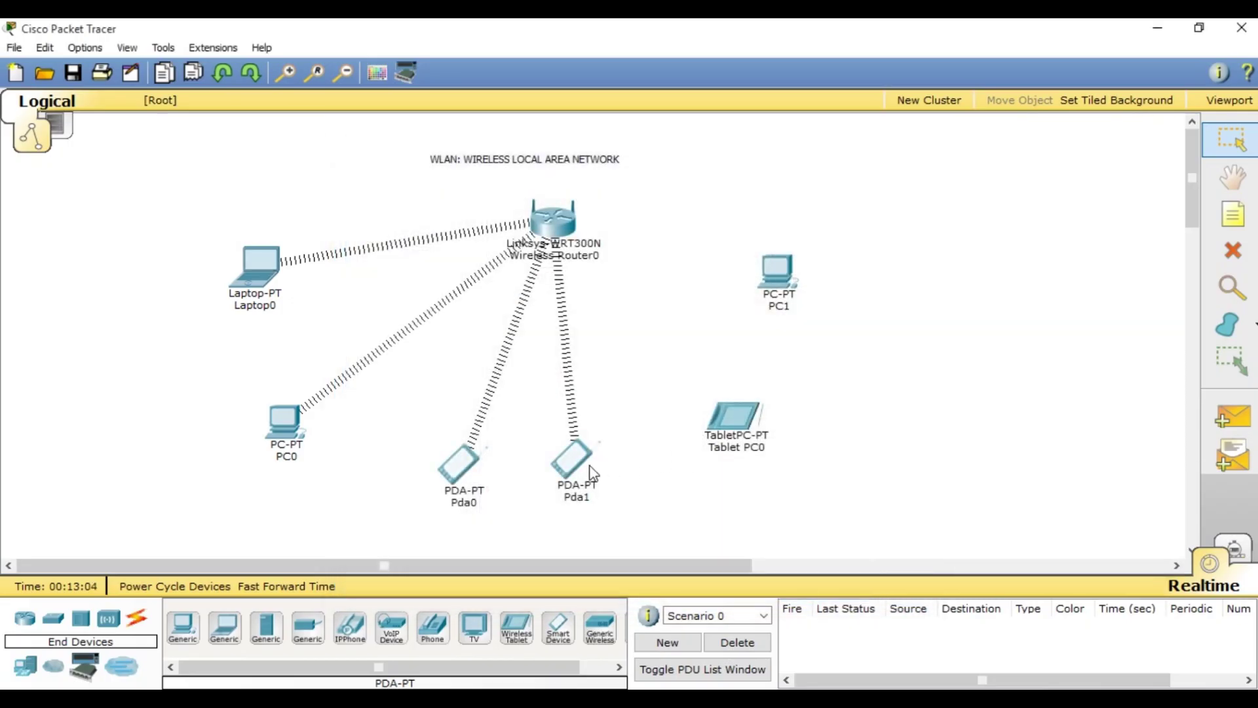
Step: Nudge Pda1 aside and open Tablet PC0's Wireless0 settings
{"action": "left_click_drag", "start_coordinate": [591, 470], "coordinate": [616, 478]}
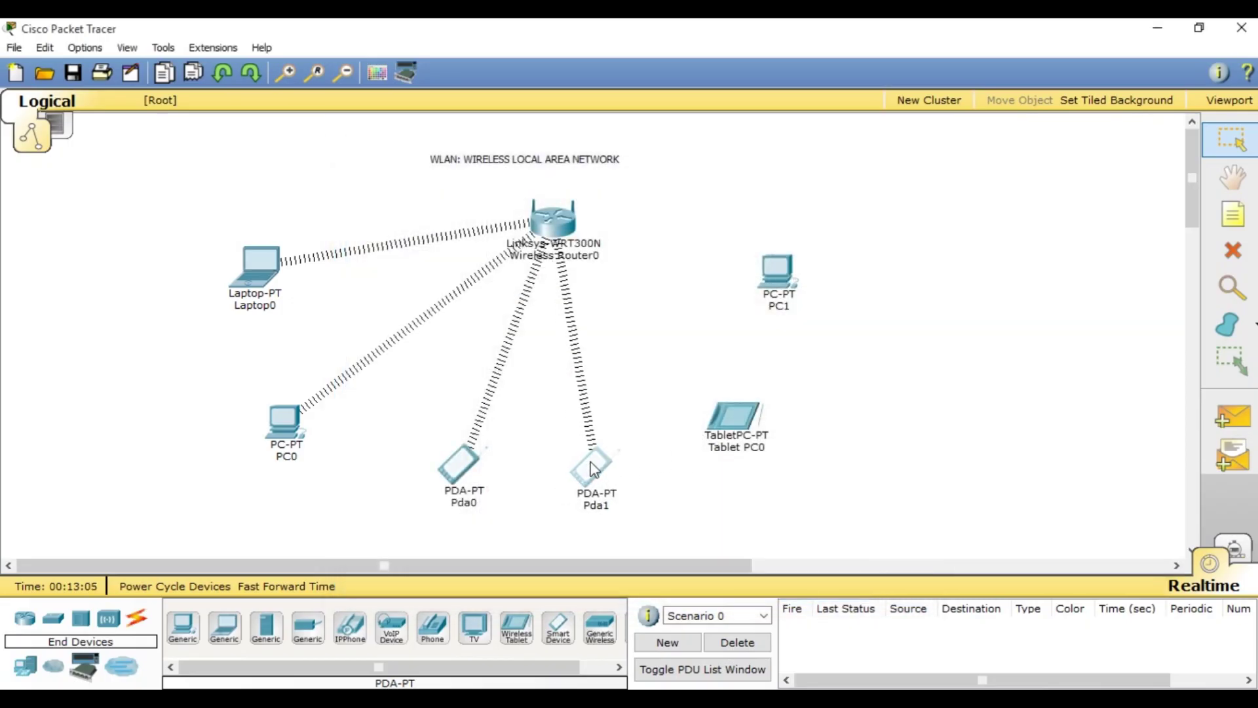
{"action": "left_click", "coordinate": [736, 418]}
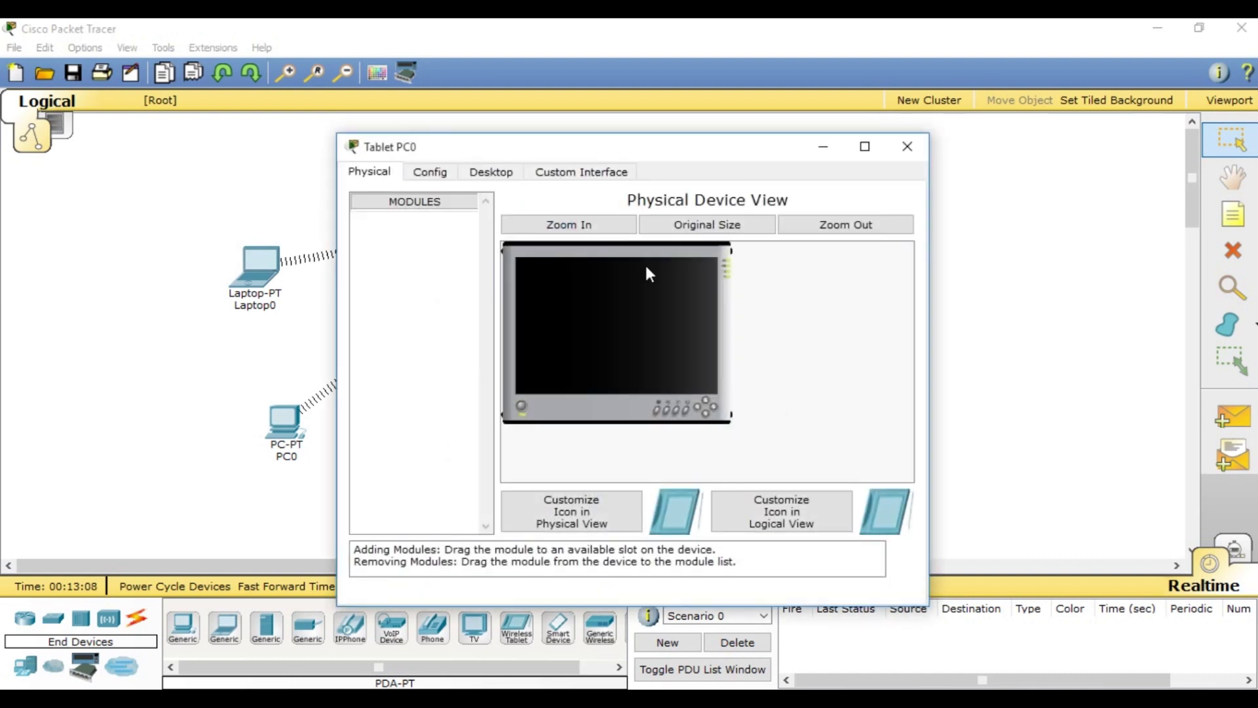
{"action": "left_click", "coordinate": [438, 173]}
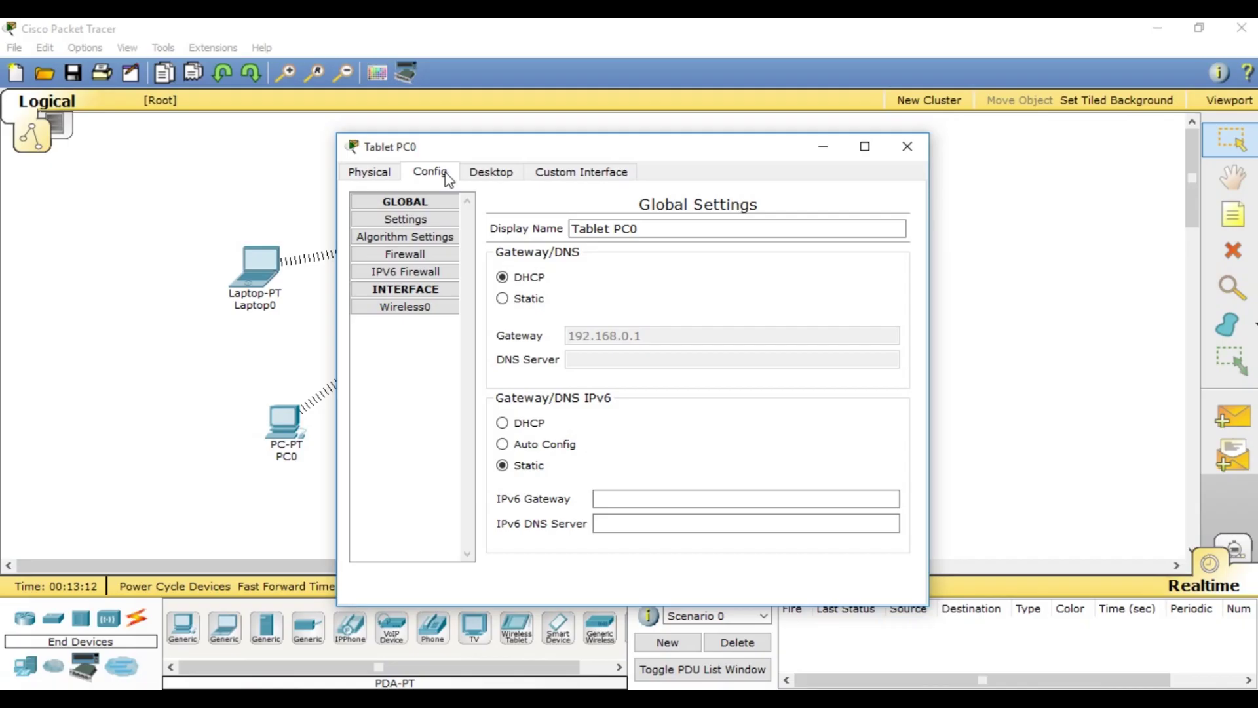
{"action": "left_click", "coordinate": [388, 308]}
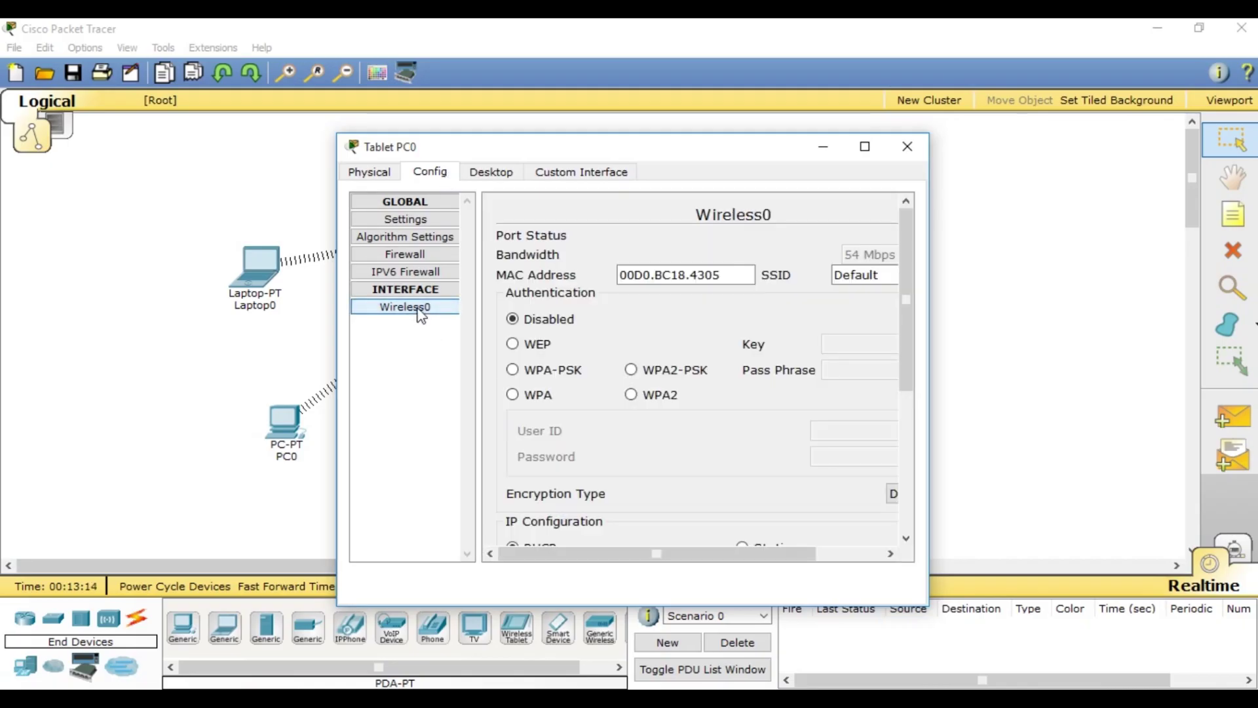
Step: Replace the tablet's Default SSID with the router's name and select WPA2-PSK
{"action": "double_click", "coordinate": [866, 276]}
{"action": "type", "text": "Etienna wi"}
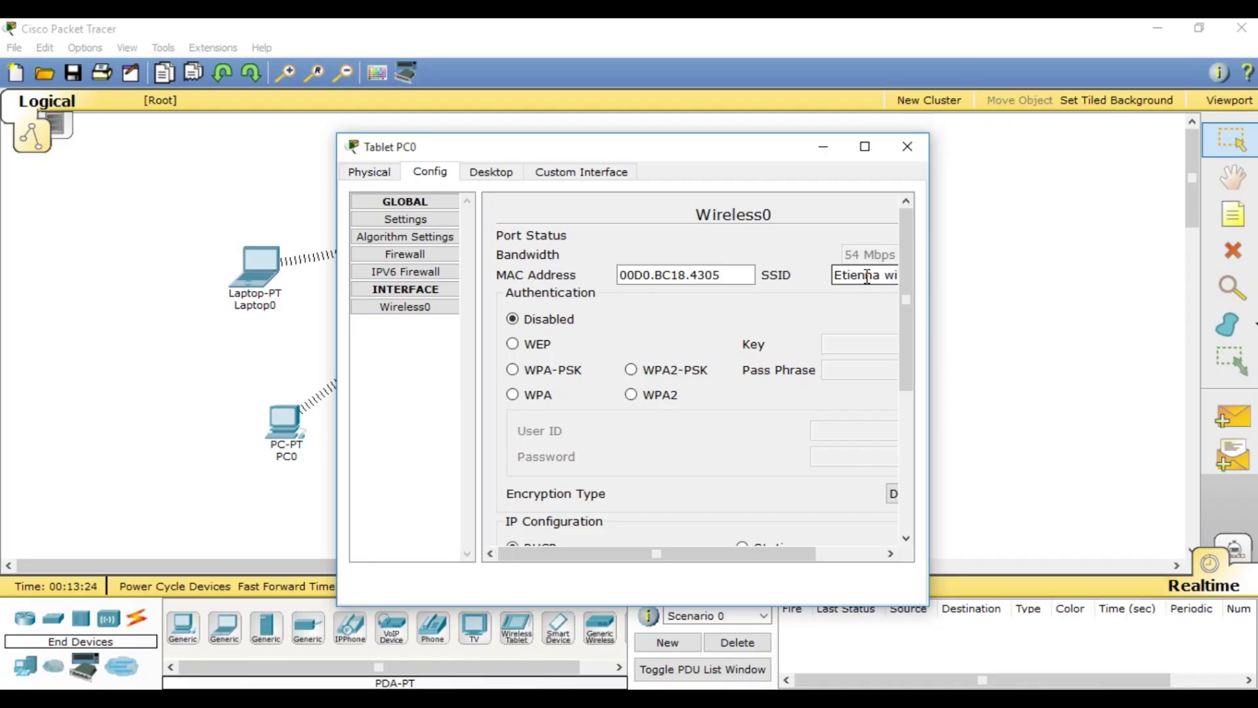
{"action": "mouse_move", "coordinate": [780, 555]}
{"action": "left_mouse_down"}
{"action": "mouse_move", "coordinate": [916, 562]}
{"action": "mouse_move", "coordinate": [770, 563]}
{"action": "left_mouse_up"}
{"action": "left_click", "coordinate": [657, 379]}
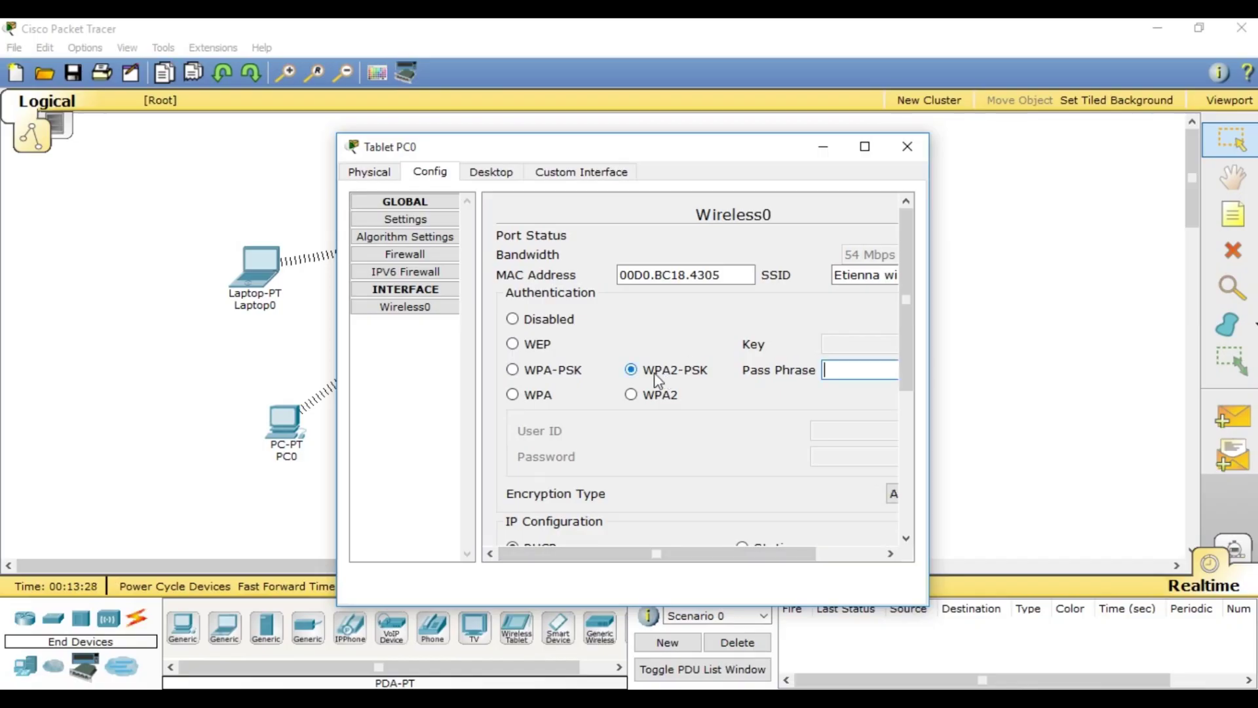